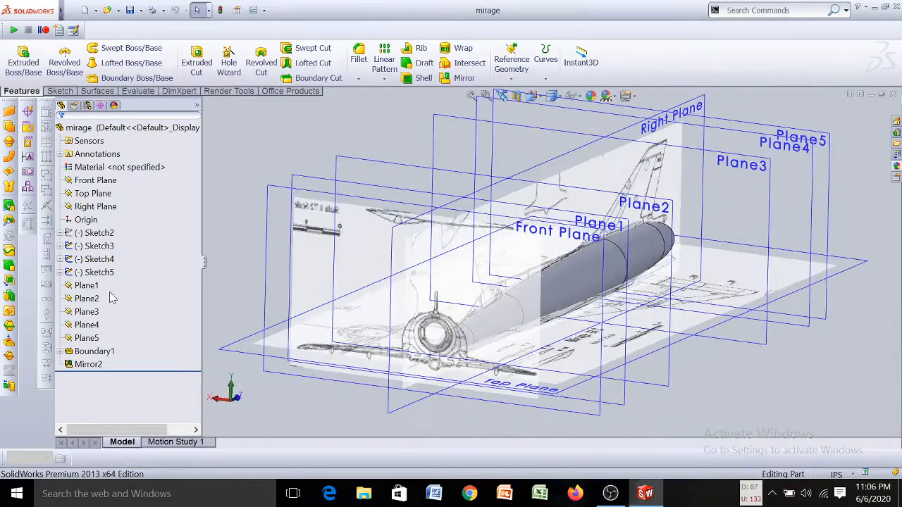
Hide Sketch5, which holds one of the aircraft's reference drawings
left_click(72, 272)
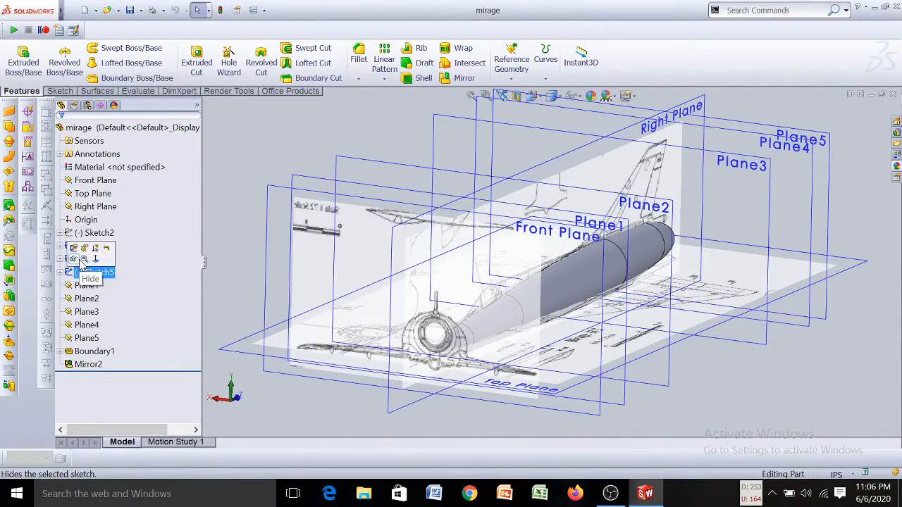
left_click(74, 258)
left_click(77, 233)
left_click(77, 218)
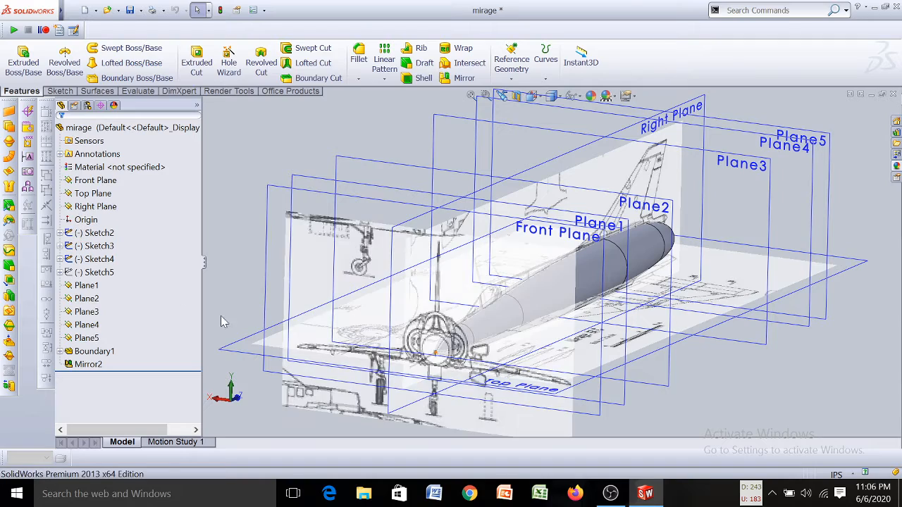
Hide the Front Plane, Plane1 and Plane2 around the front part of the fuselage
scroll(341, 335, "up", 3)
middle_click_drag(451, 356, 391, 316)
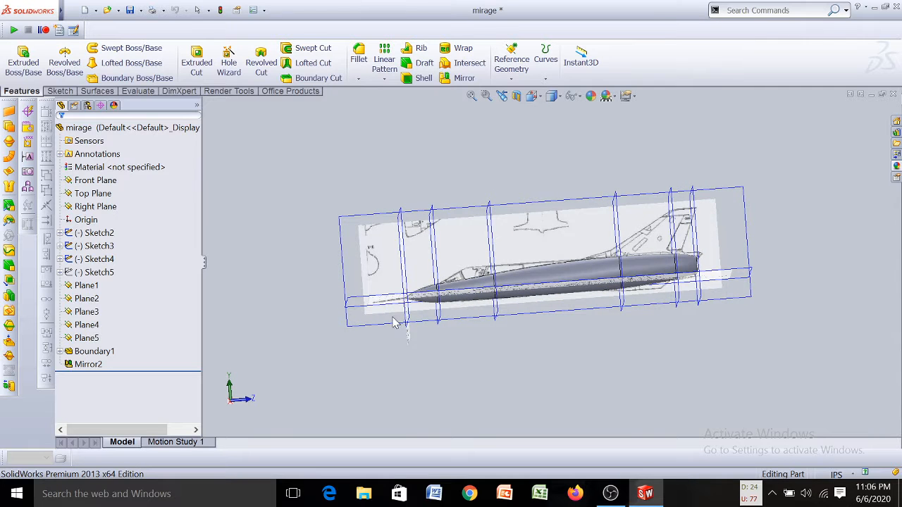
middle_click_drag(470, 321, 472, 335)
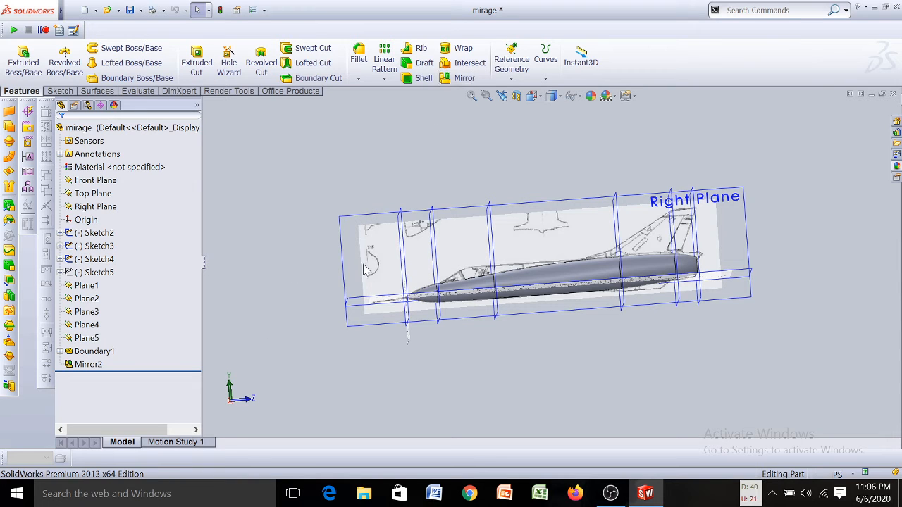
left_click(402, 270)
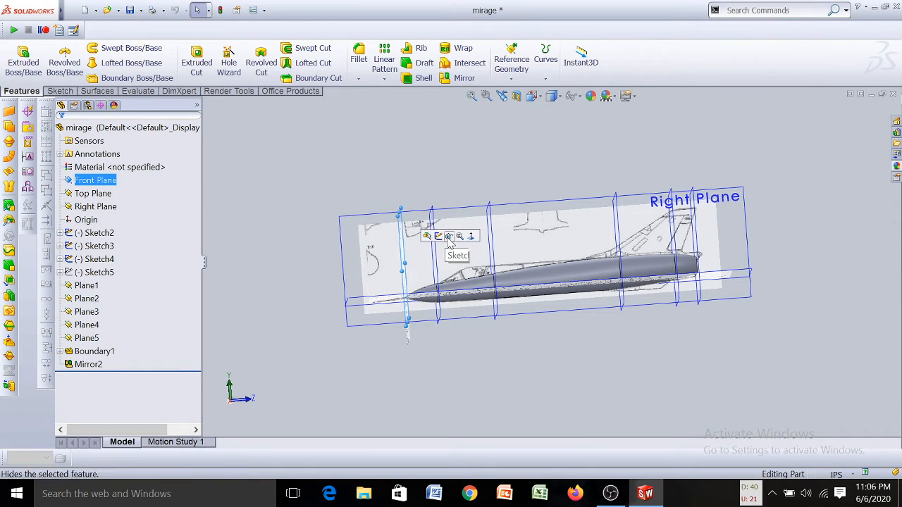
left_click(435, 240)
left_click(437, 256)
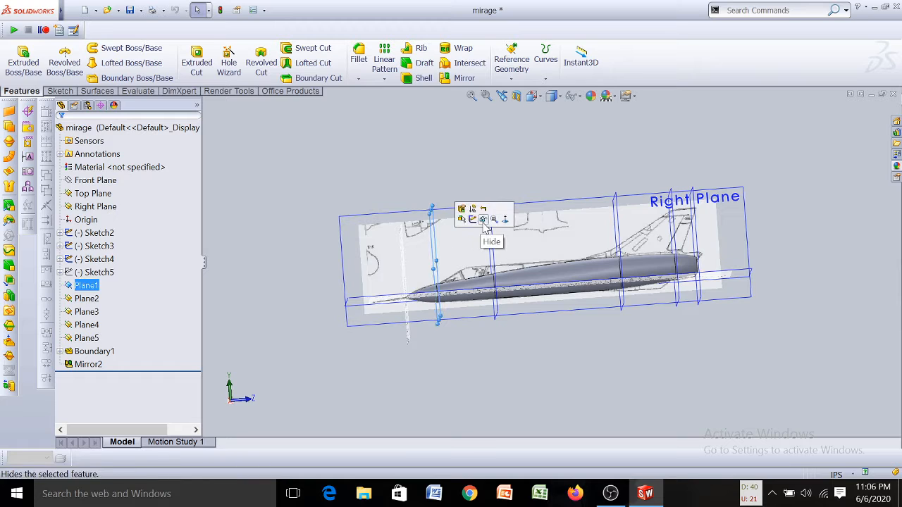
left_click(472, 219)
left_click(492, 257)
left_click(537, 222)
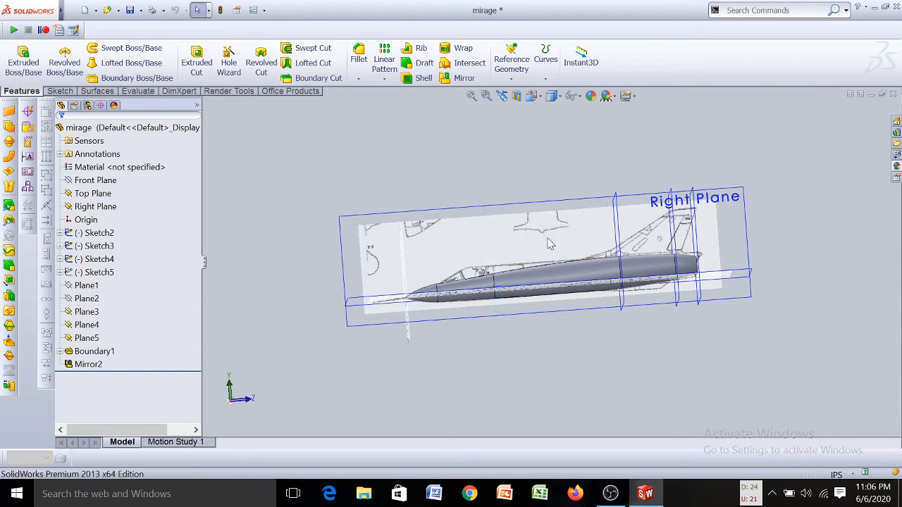
Hide Plane3, Plane4 and Plane5 around the rear part of the fuselage
left_click(614, 238)
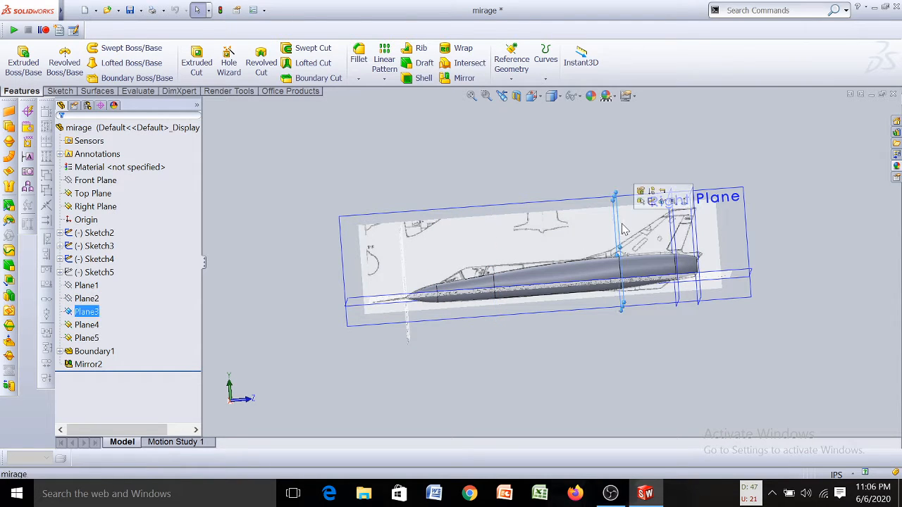
left_click(666, 206)
left_click(673, 229)
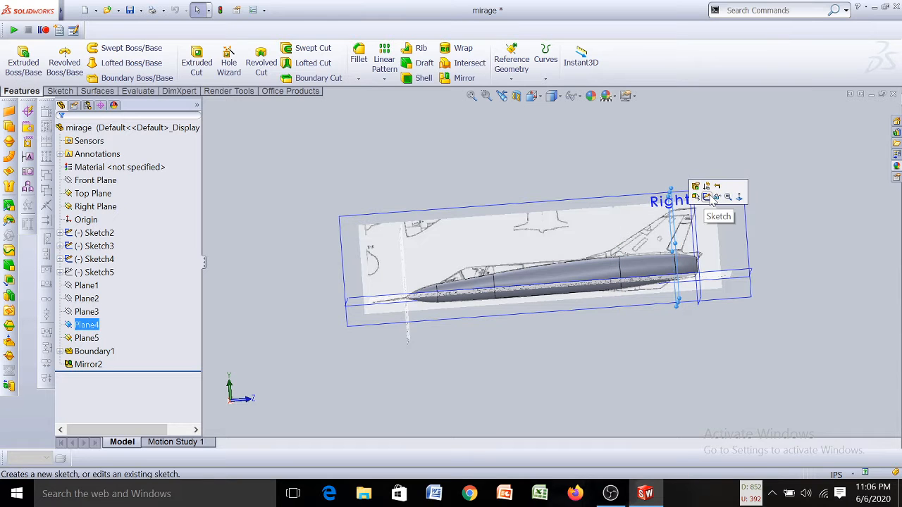
left_click(714, 200)
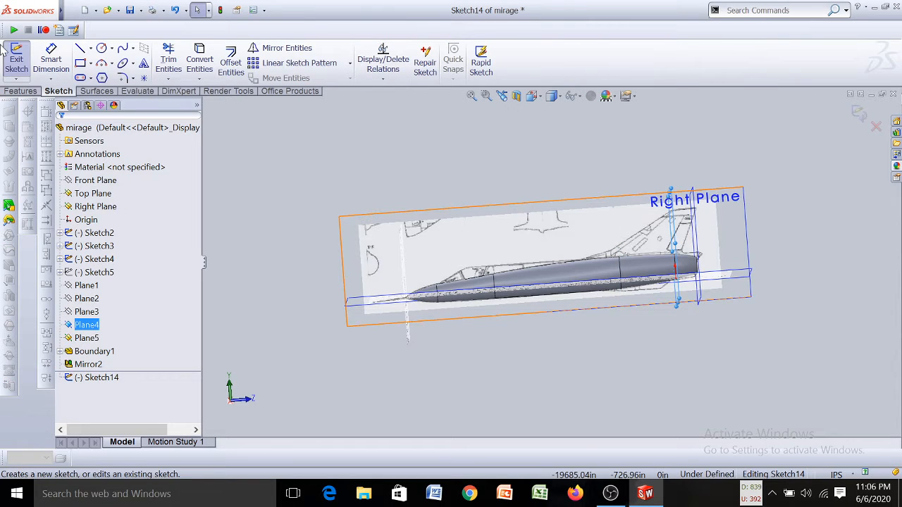
left_click(17, 60)
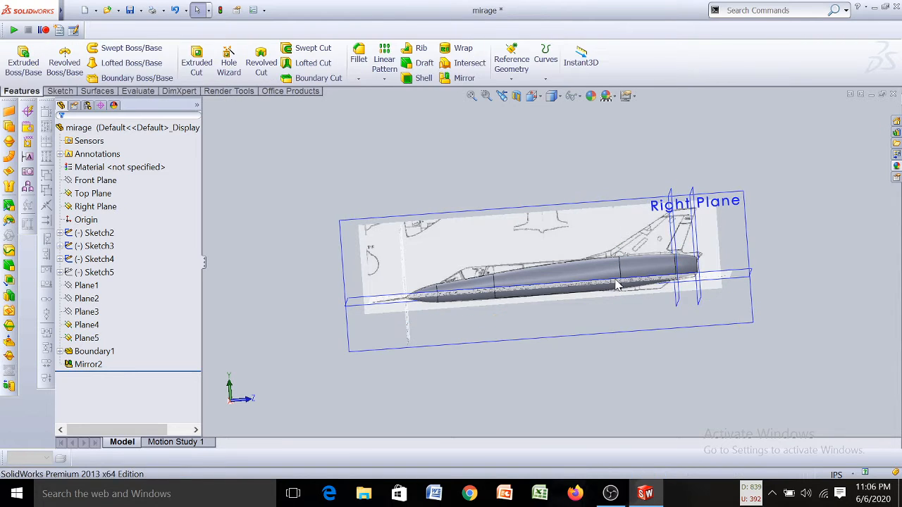
left_click(675, 257)
left_click(726, 213)
left_click(694, 225)
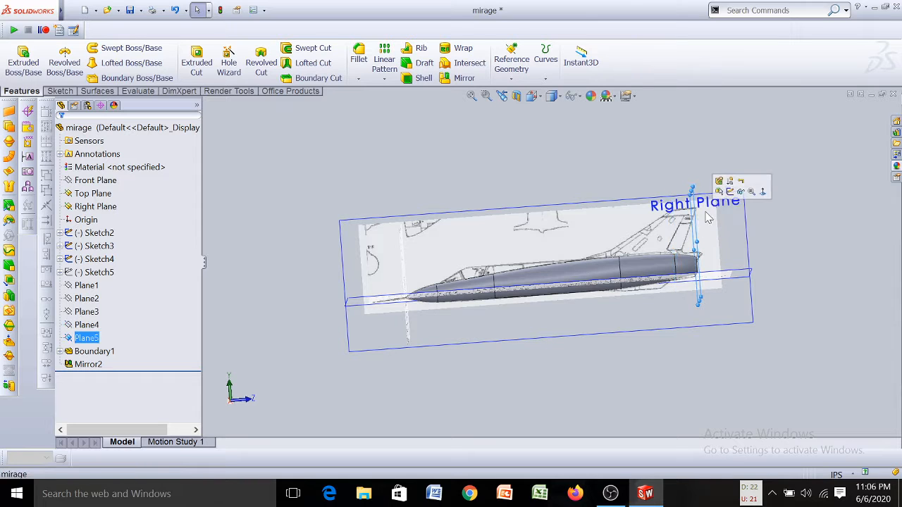
left_click(740, 193)
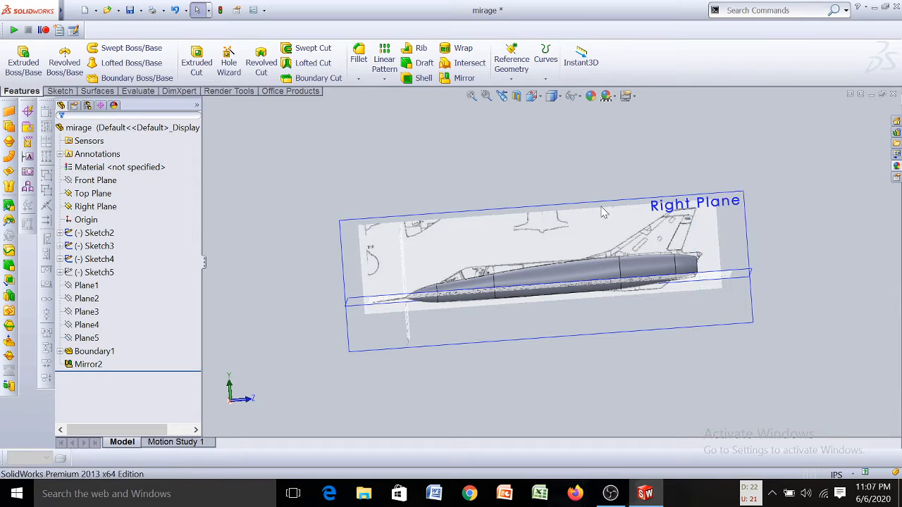
Create a reference plane offset 1.80 in from the Front Plane, at the front end of the cockpit canopy
left_click(532, 96)
left_click(442, 226)
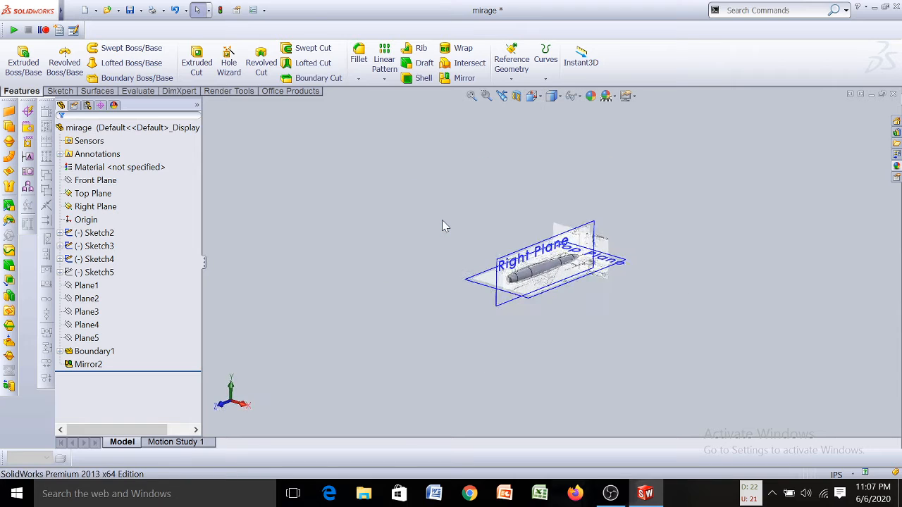
left_click(518, 67)
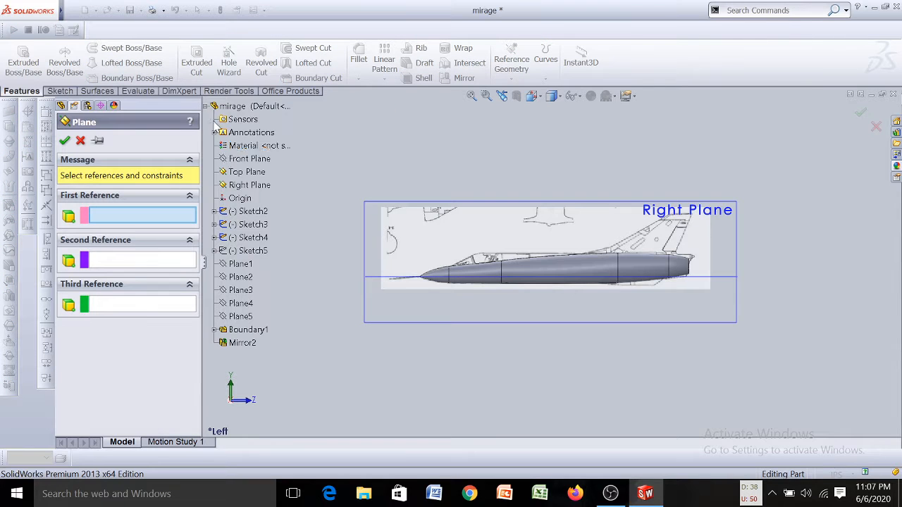
left_click(233, 162)
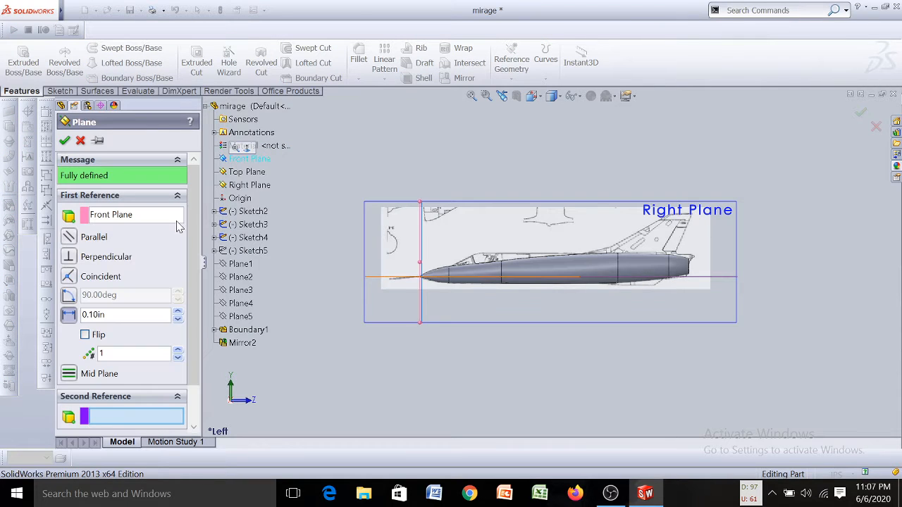
left_click_drag(179, 313, 179, 316)
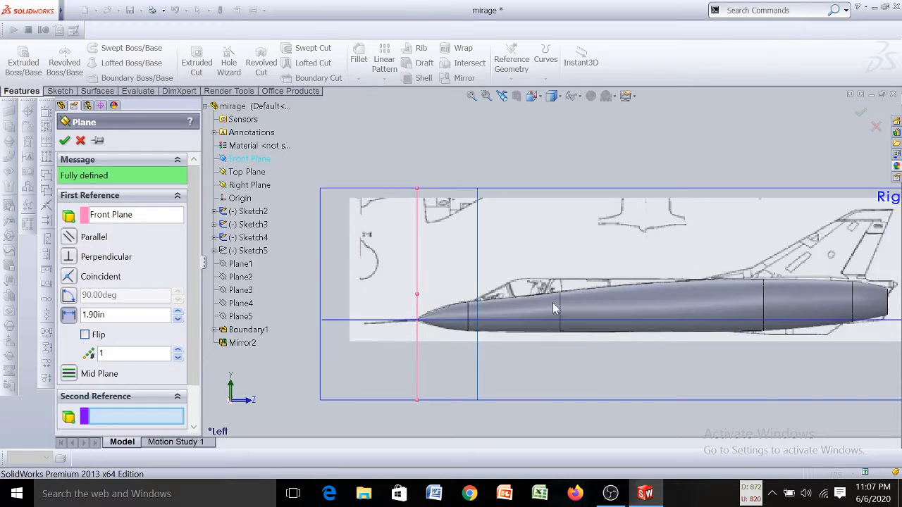
scroll(553, 302, "down", 5)
scroll(489, 302, "down", 2)
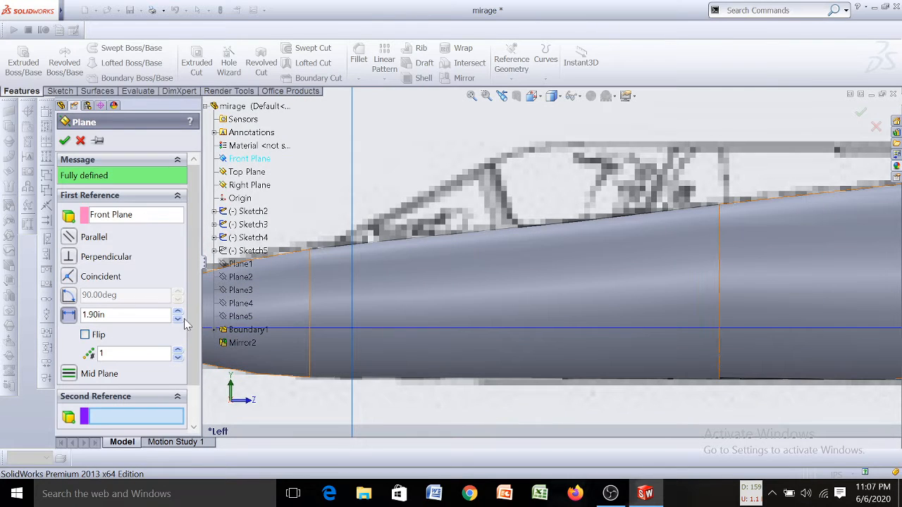
left_click_drag(179, 320, 179, 313)
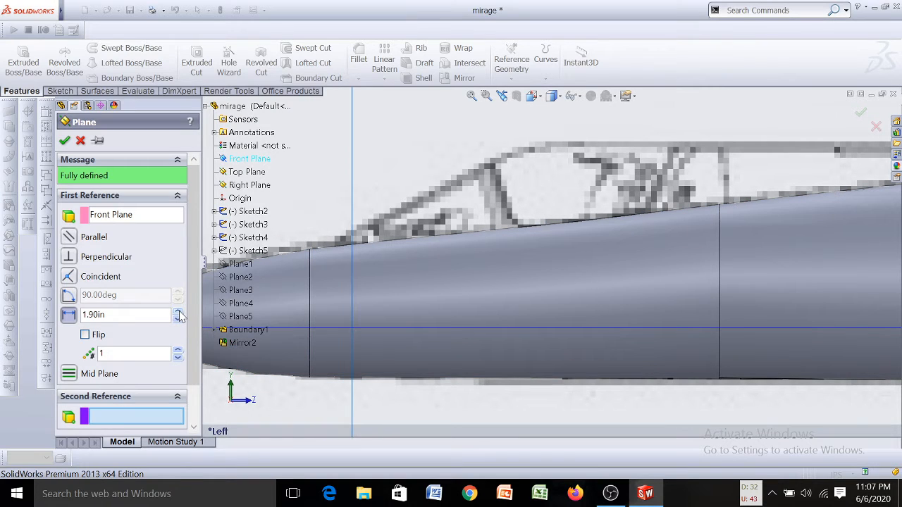
left_click(179, 319)
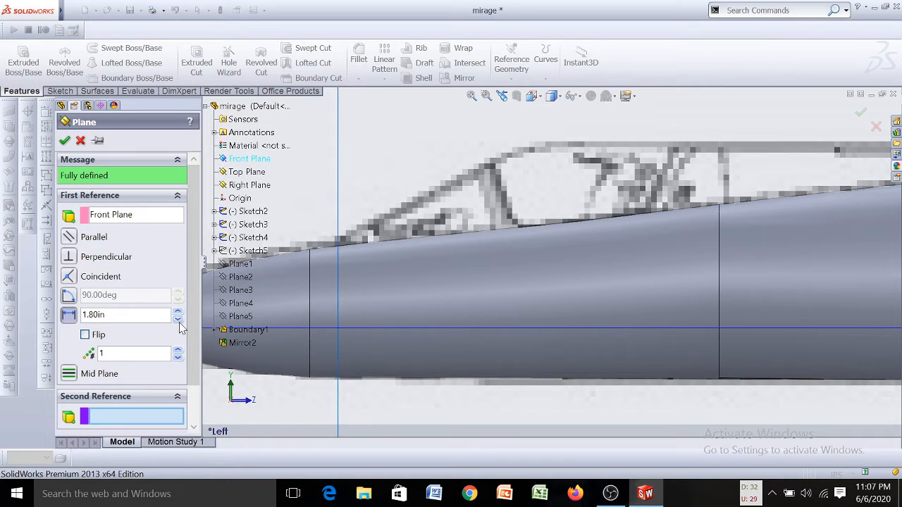
left_click(64, 142)
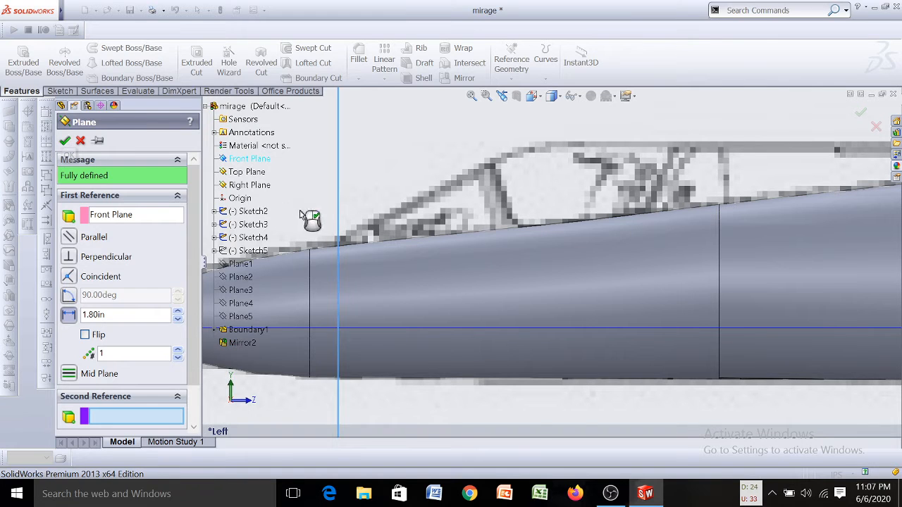
Set up a reference plane offset 1.45 in behind Plane6, where the windshield slope meets the canopy's upper edge
scroll(425, 226, "up", 7)
left_click(515, 65)
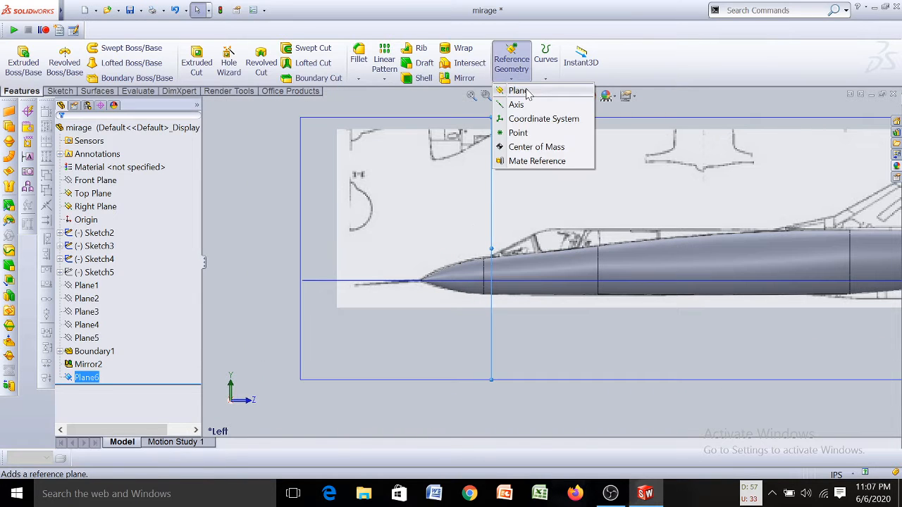
left_click(523, 89)
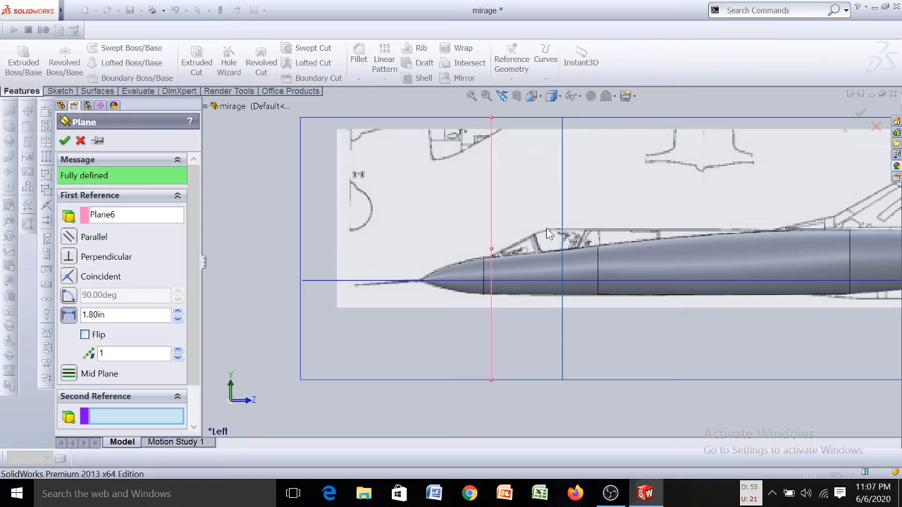
left_click(179, 319)
left_click(179, 319)
left_click(179, 319)
left_click(179, 319)
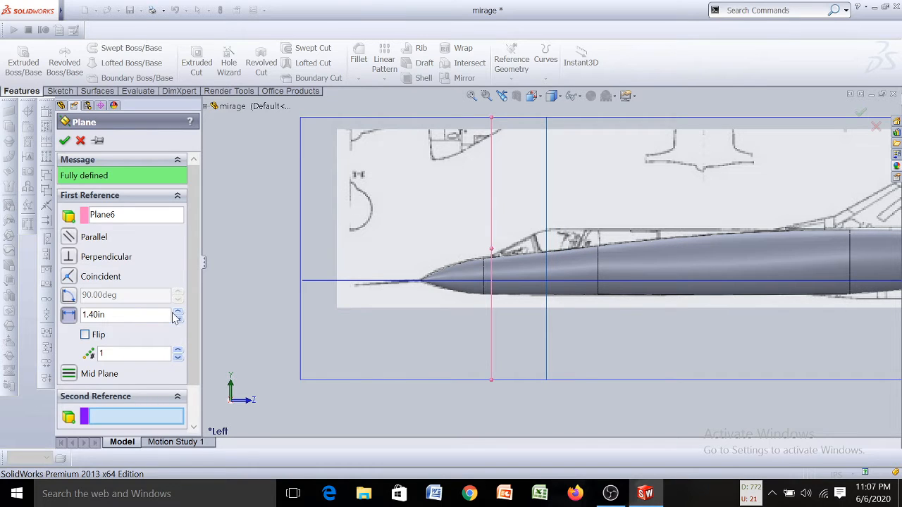
left_click(177, 312)
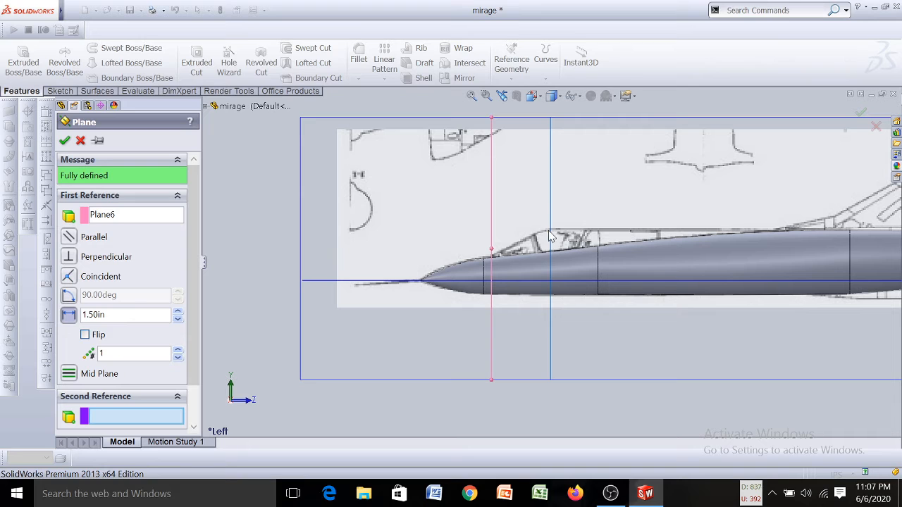
scroll(469, 261, "down", 3)
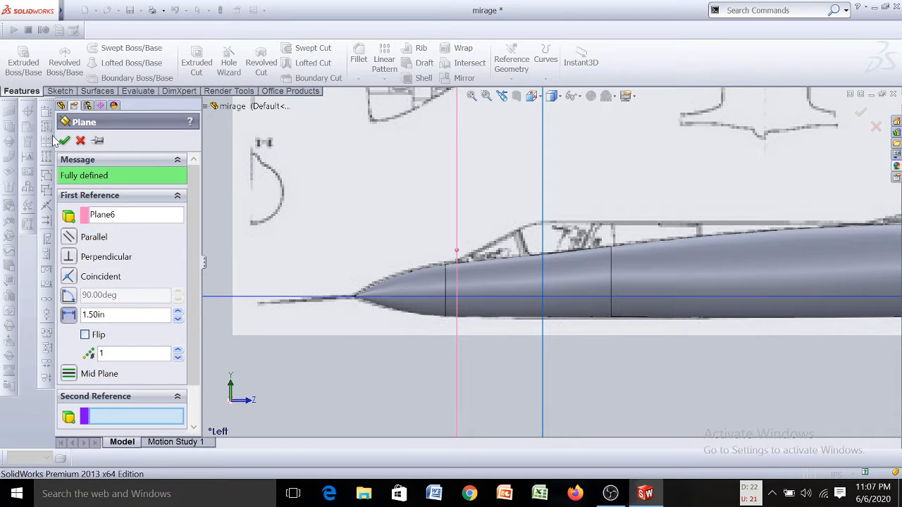
scroll(544, 234, "down", 4)
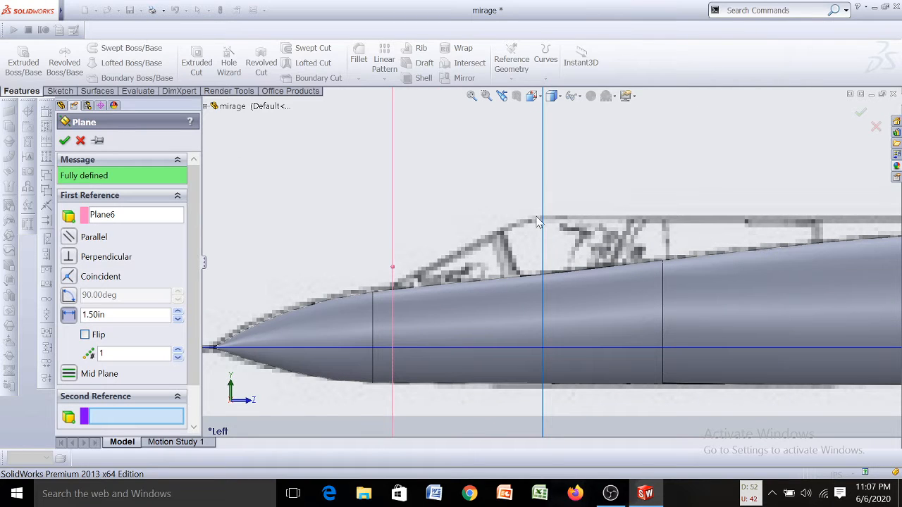
left_click(178, 320)
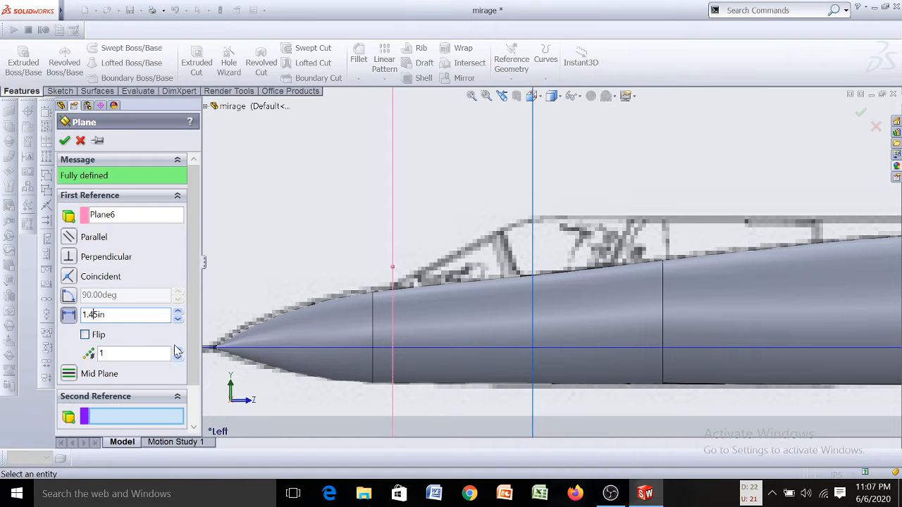
Remove the stray Right Plane from the plane's second reference and create the plane
mouse_move(42, 10)
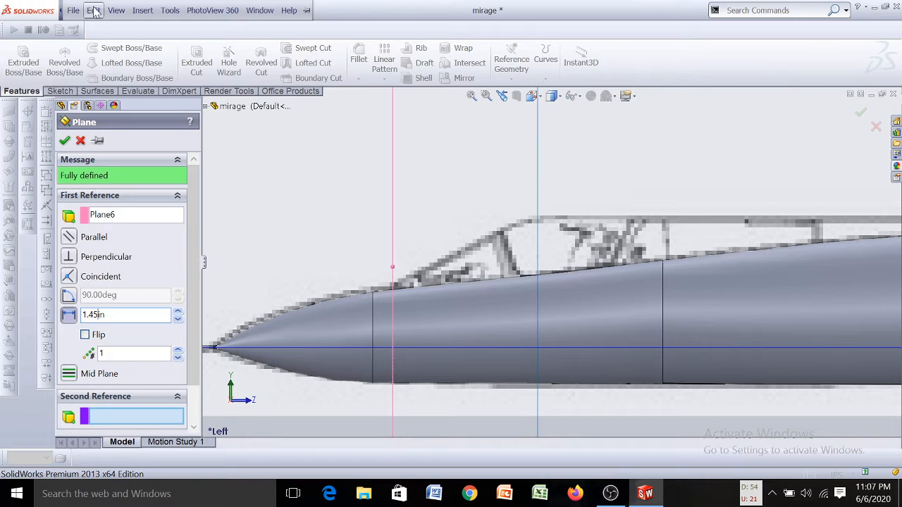
left_click(93, 10)
left_click(154, 173)
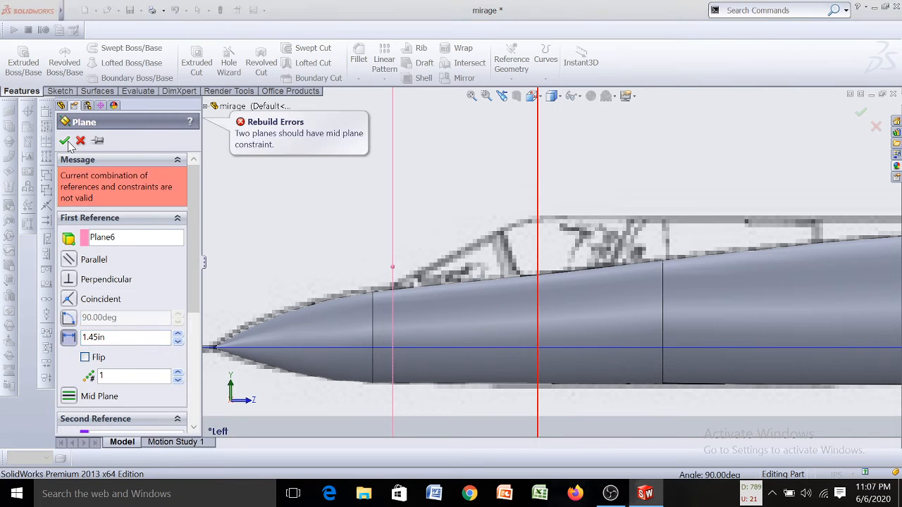
scroll(169, 351, "down", 3)
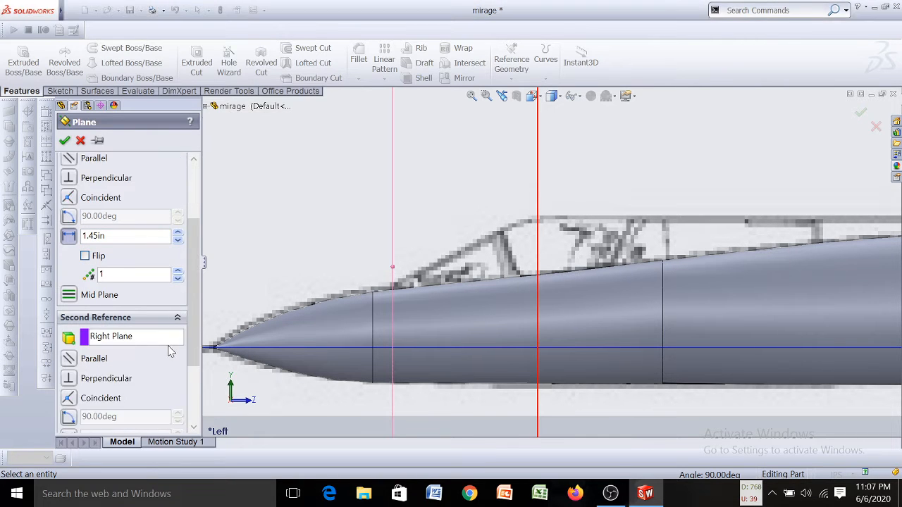
right_click(141, 337)
left_click(143, 340)
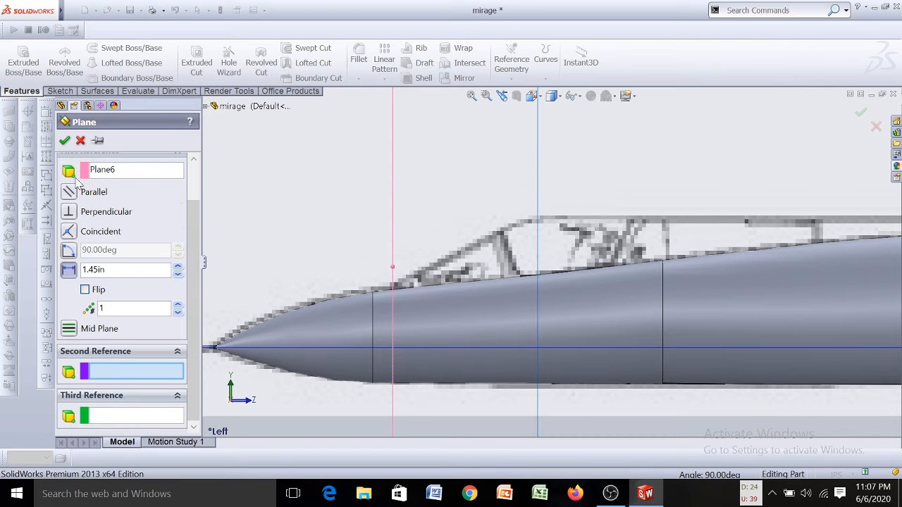
left_click(65, 141)
Create a reference plane offset 1.25 in behind Plane7, across the cockpit canopy
scroll(334, 198, "up", 3)
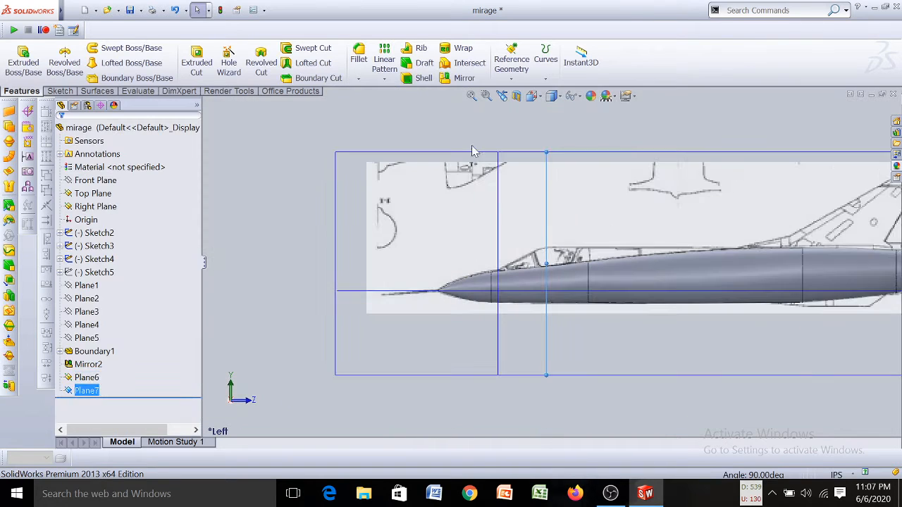
left_click(512, 70)
left_click(520, 88)
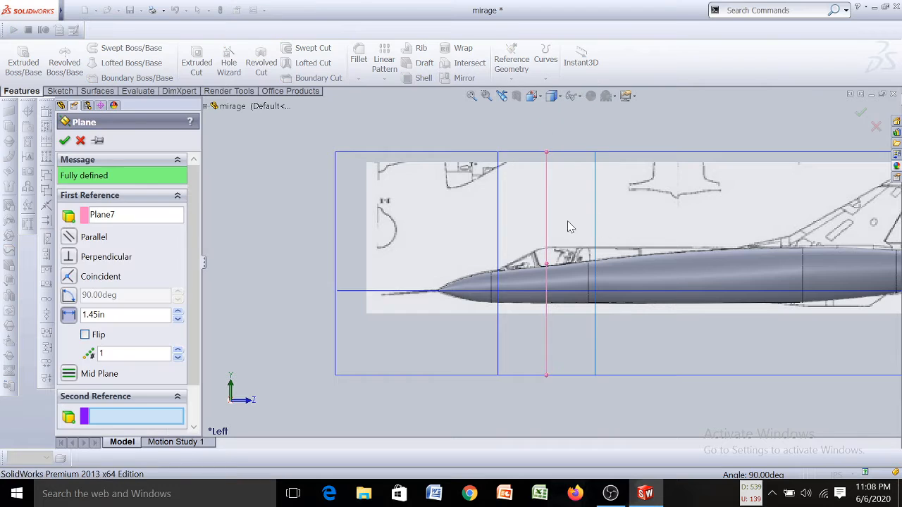
scroll(595, 254, "down", 3)
scroll(595, 254, "down", 1)
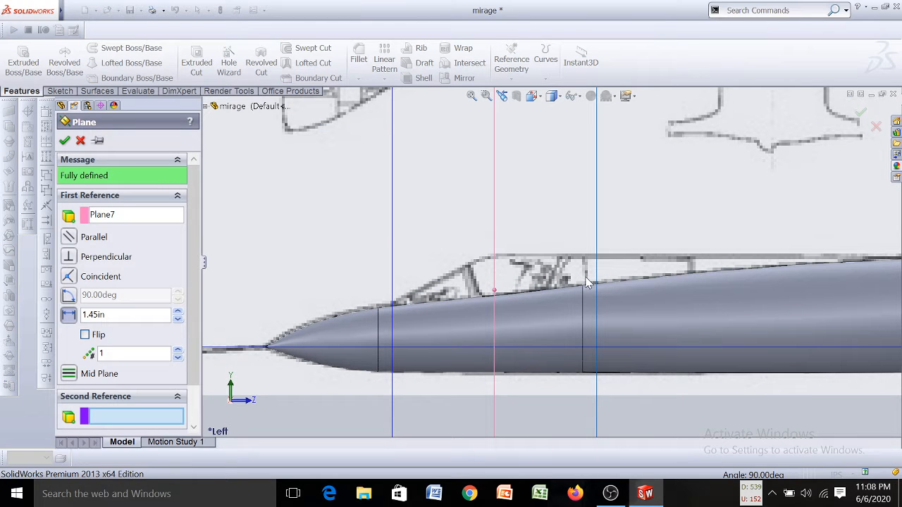
left_click(177, 320)
left_click(177, 319)
scroll(429, 307, "up", 3)
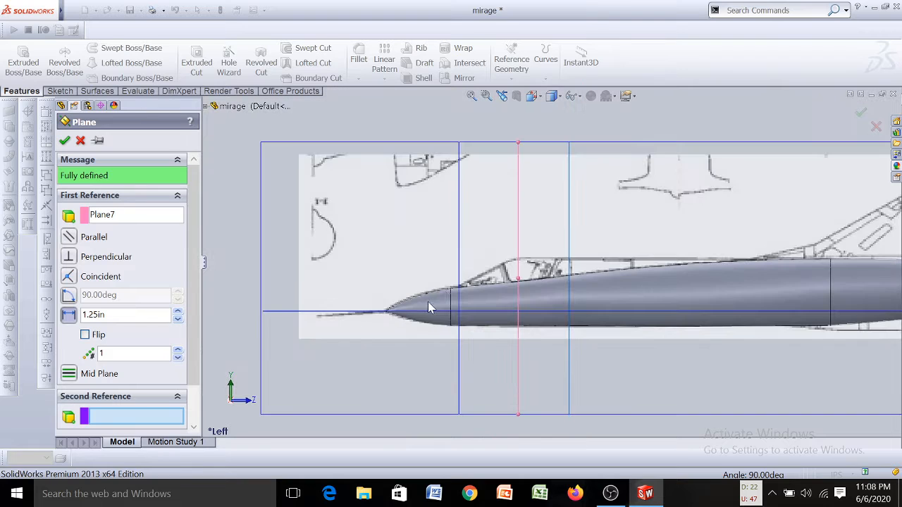
scroll(530, 271, "up", 3)
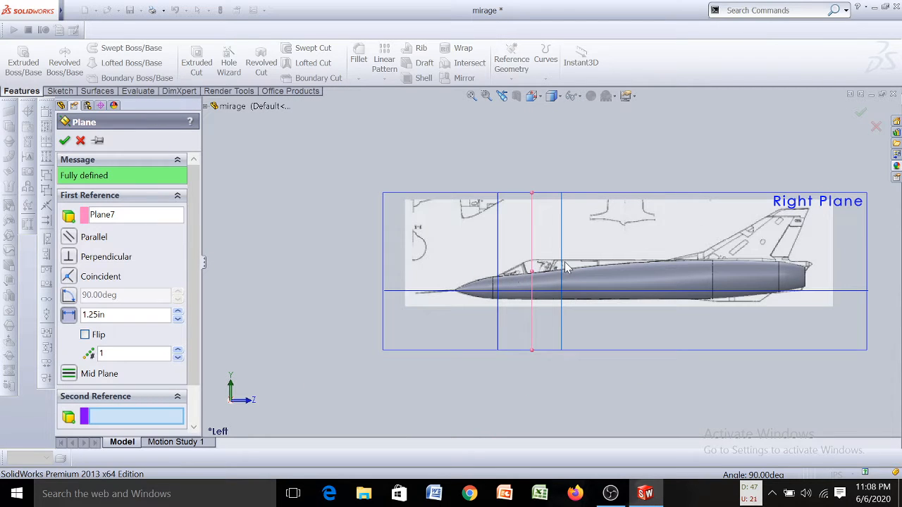
left_click(64, 140)
Create a reference plane offset 3.95 in behind Plane8, near where the canopy's upper edge runs into the fuselage top
left_click(512, 79)
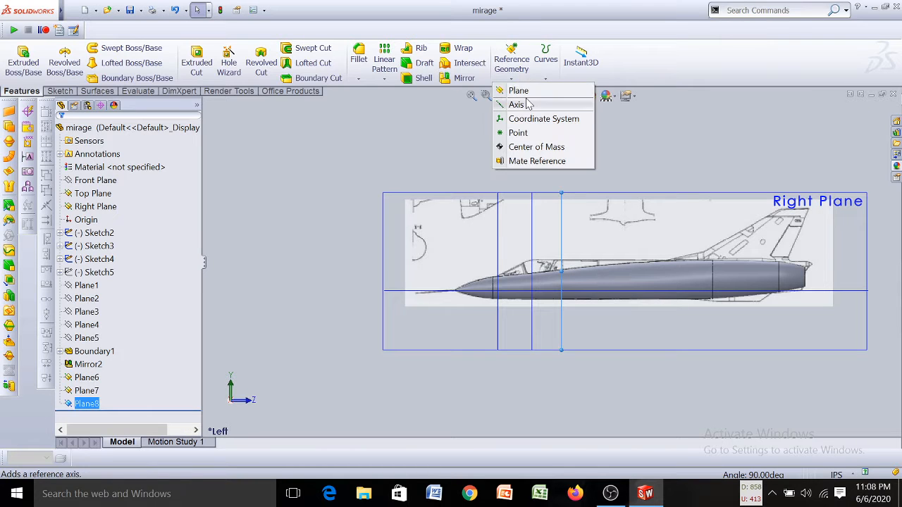
left_click(518, 91)
scroll(612, 264, "down", 3)
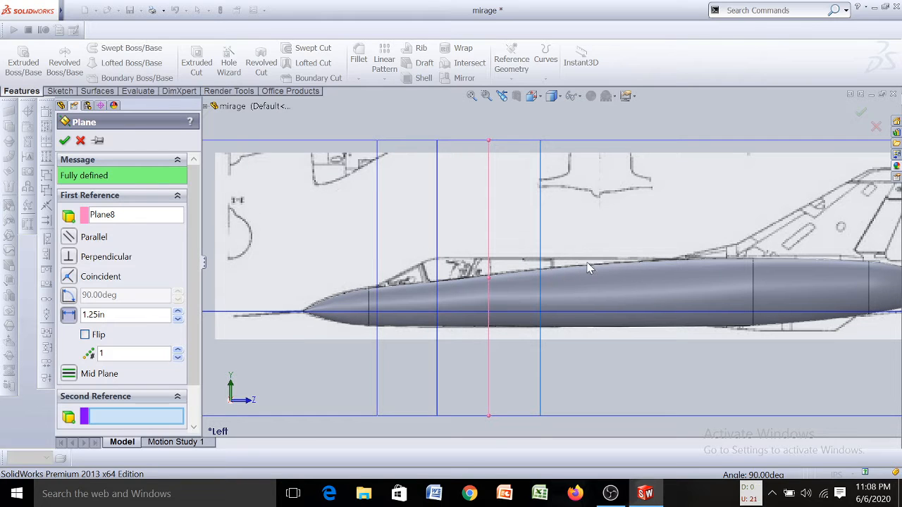
left_click(179, 311)
left_click(179, 311)
left_click(179, 311)
left_click(179, 311)
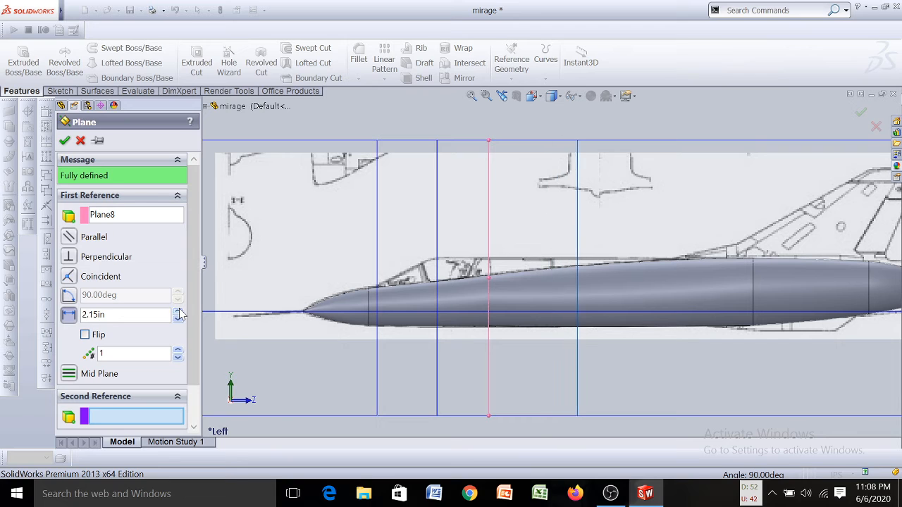
left_click(179, 311)
left_click(179, 311)
left_click(179, 311)
left_click(179, 311)
left_click(179, 311)
left_click(179, 311)
left_click(179, 311)
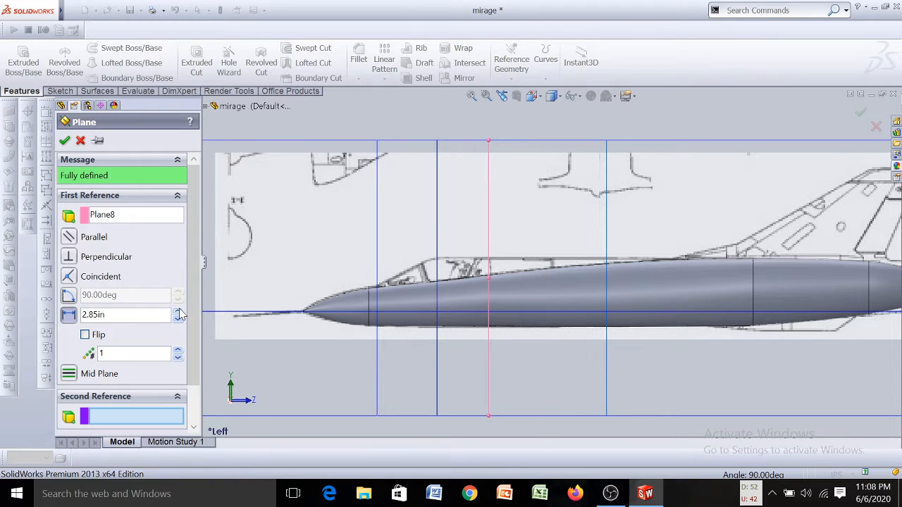
left_click(179, 311)
left_click(179, 311)
left_click(179, 310)
left_click(179, 311)
left_click(179, 311)
left_click(179, 311)
left_click(179, 311)
left_click(179, 311)
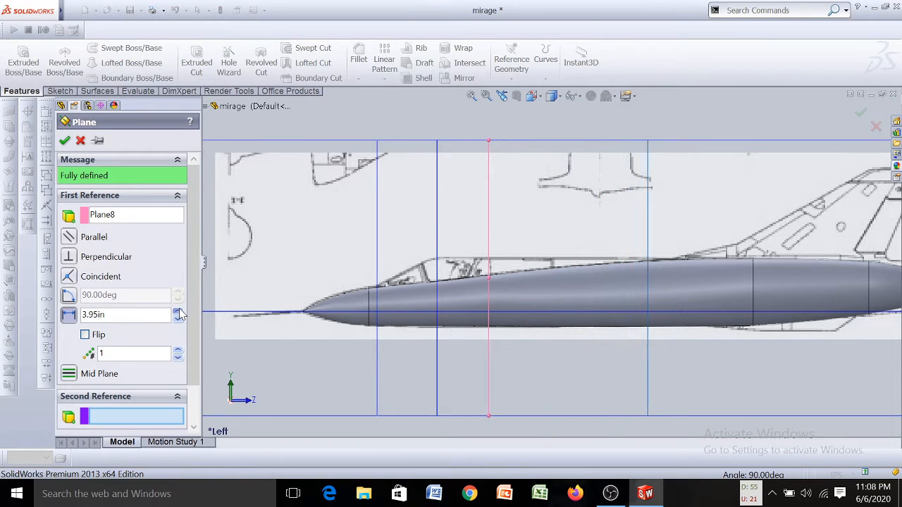
left_click(179, 311)
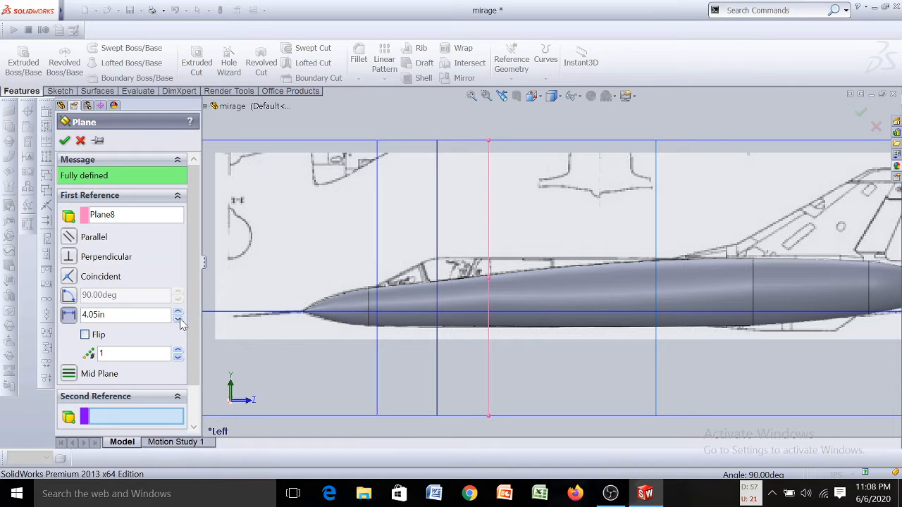
left_click(178, 319)
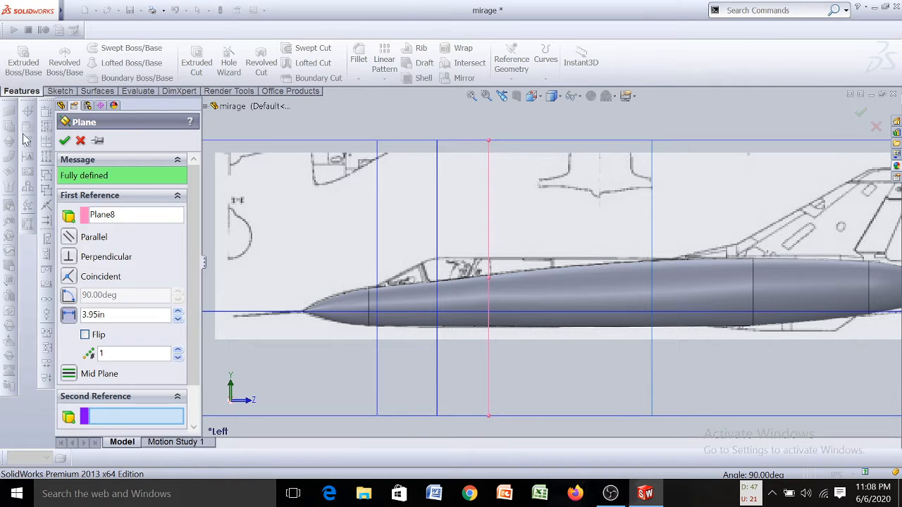
left_click(63, 140)
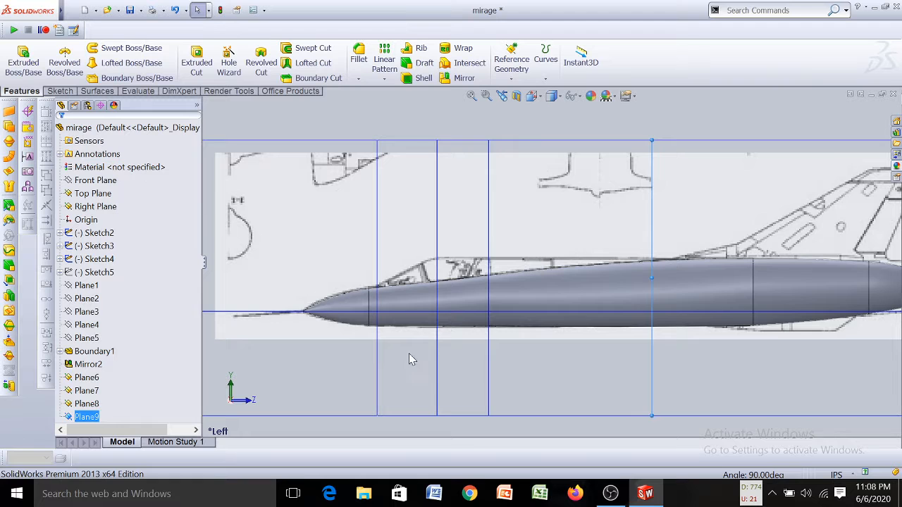
Start a sketch on Plane6 at the canopy's front end and show it in the Back view
key("f")
scroll(418, 309, "down", 2)
left_click(452, 263)
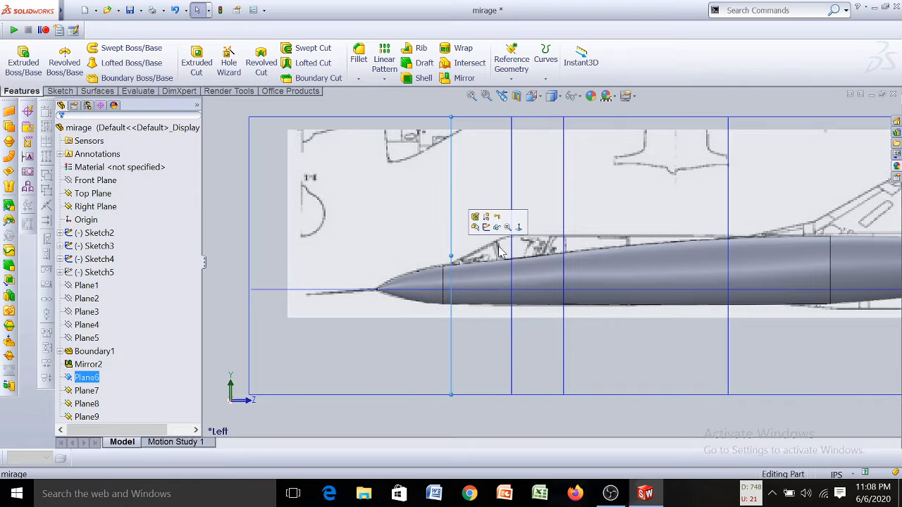
left_click(520, 238)
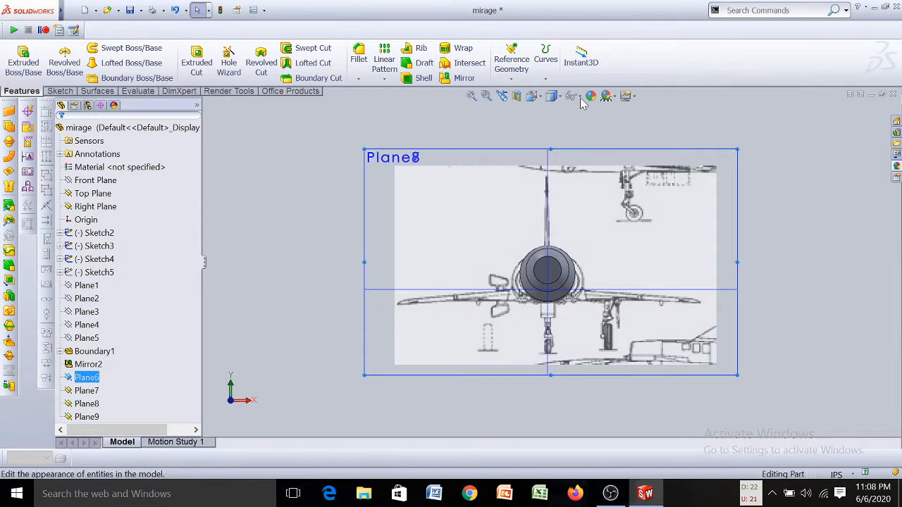
left_click(530, 99)
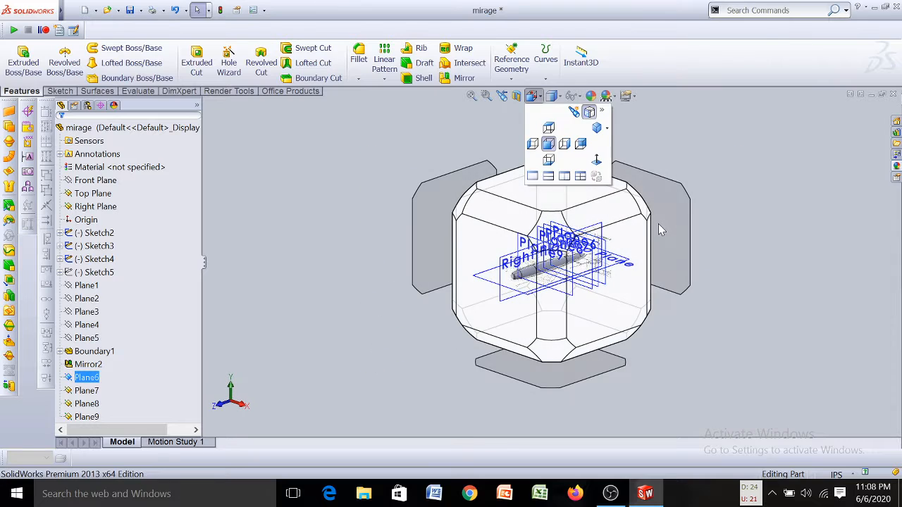
left_click(664, 230)
middle_click_drag(605, 265, 550, 284)
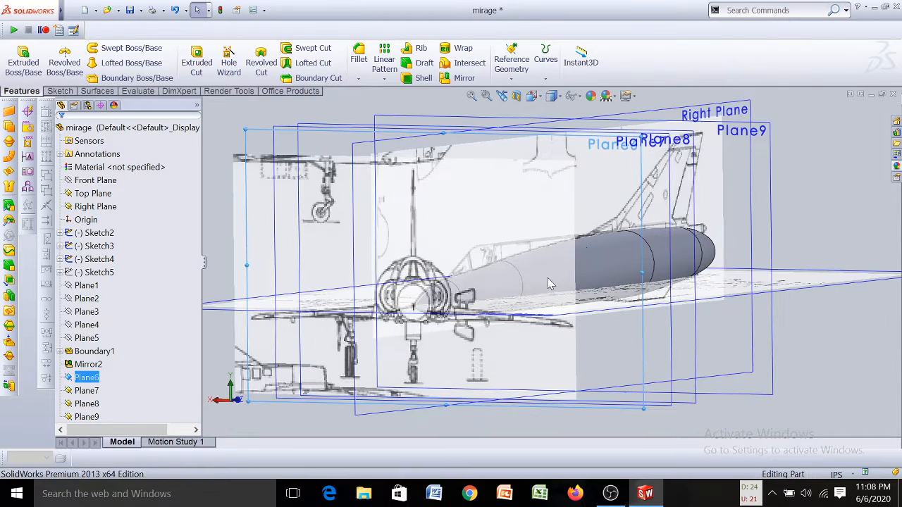
left_click(643, 243)
left_click(659, 206)
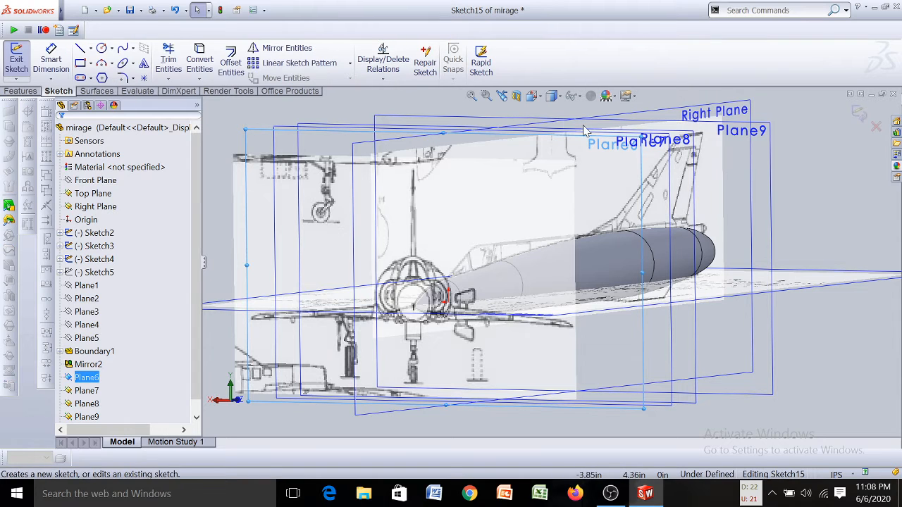
left_click(532, 100)
left_click(540, 267)
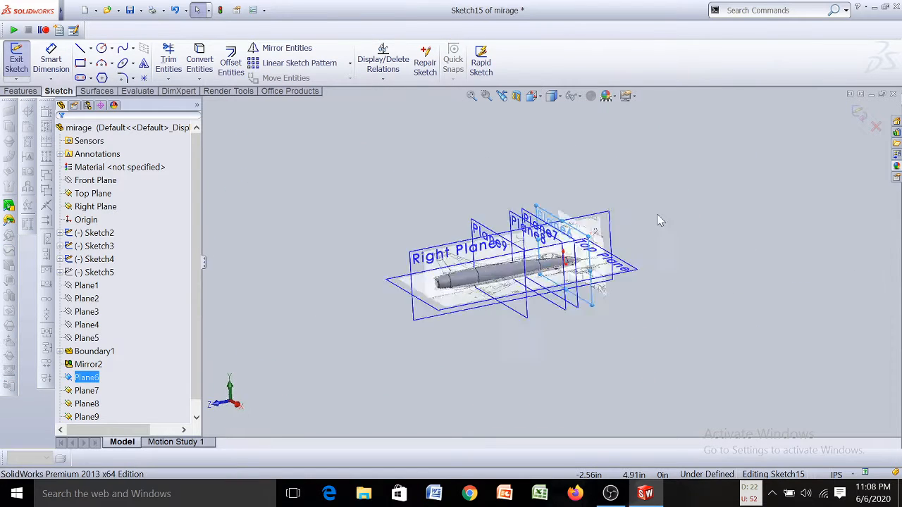
scroll(543, 267, "down", 5)
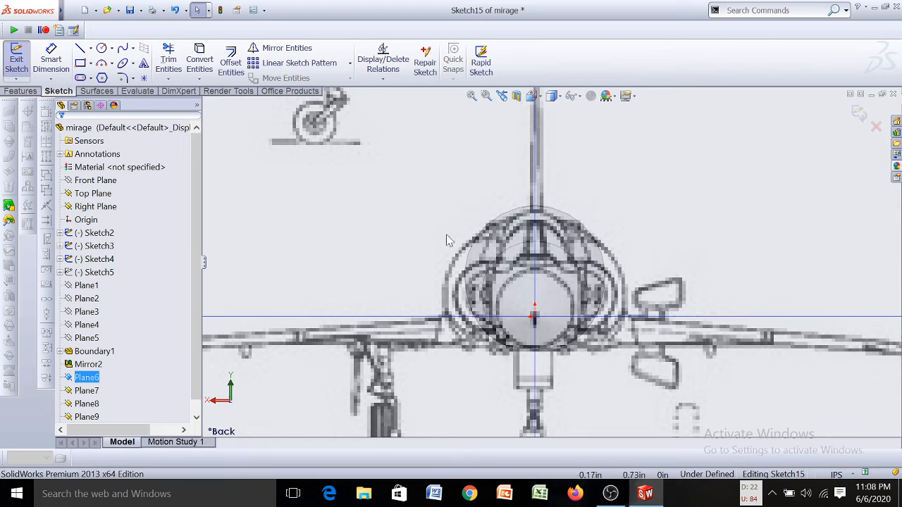
Sketch a horizontal line about 0.22 in long from the vertical centre axis, just above the small nose circle
left_click(80, 48)
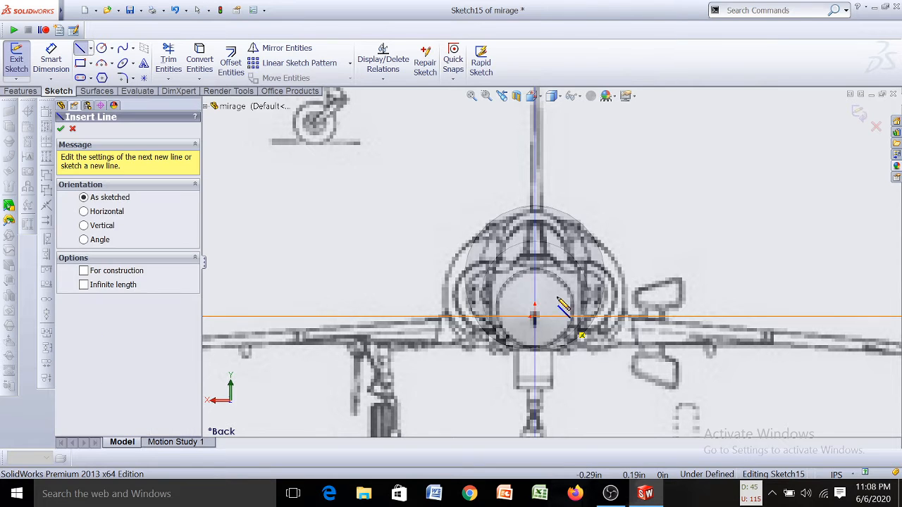
scroll(564, 271, "down", 1)
scroll(564, 271, "down", 1)
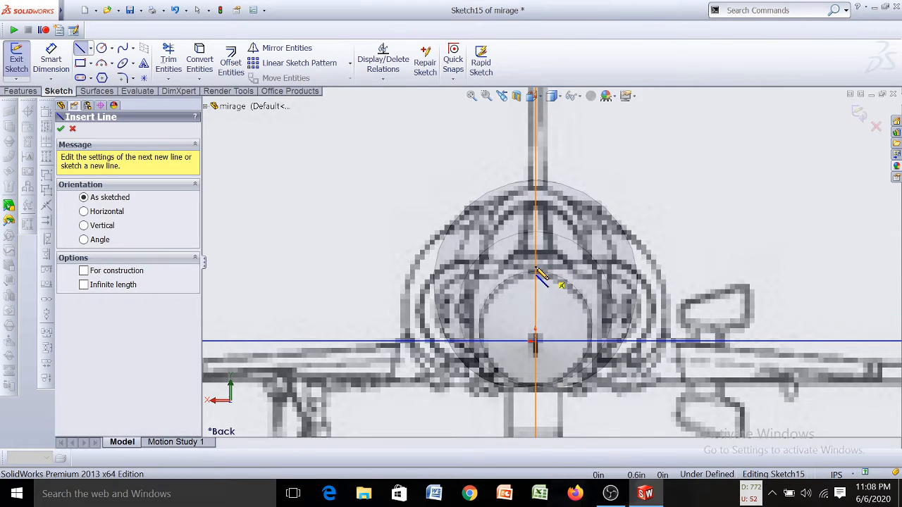
left_click(537, 267)
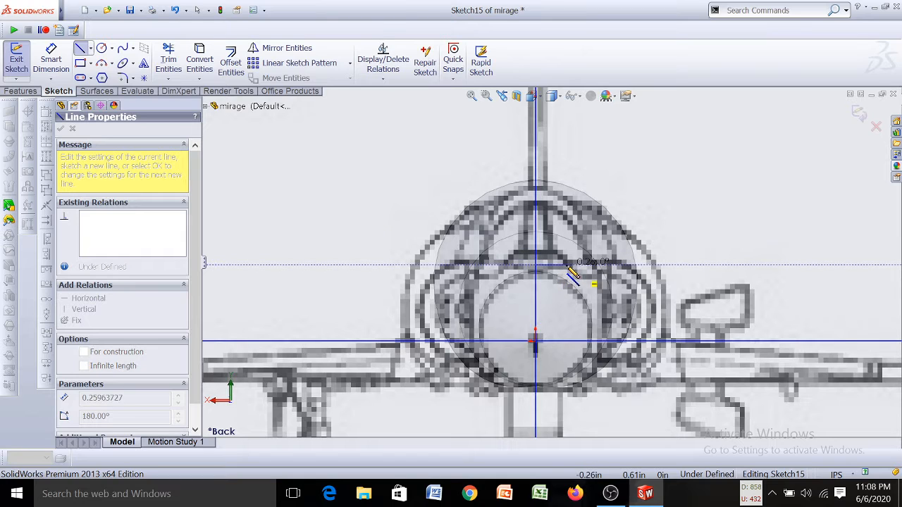
left_click(565, 266)
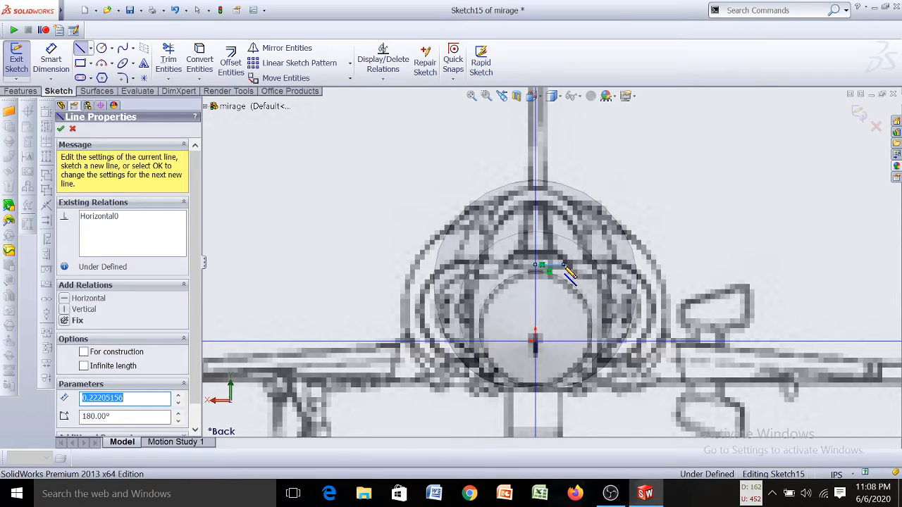
key("Escape")
key("Escape")
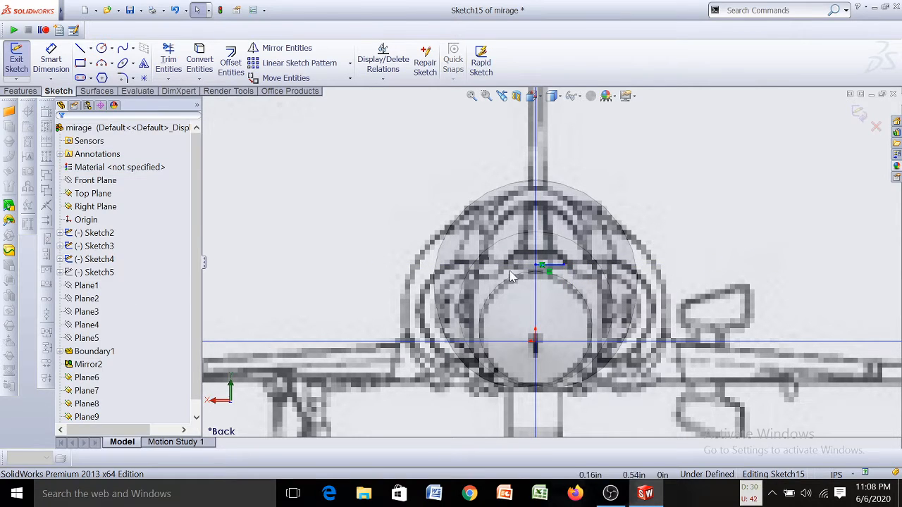
Draw a short vertical centerline upward from the horizontal line's inner endpoint on the centre axis
left_click(89, 48)
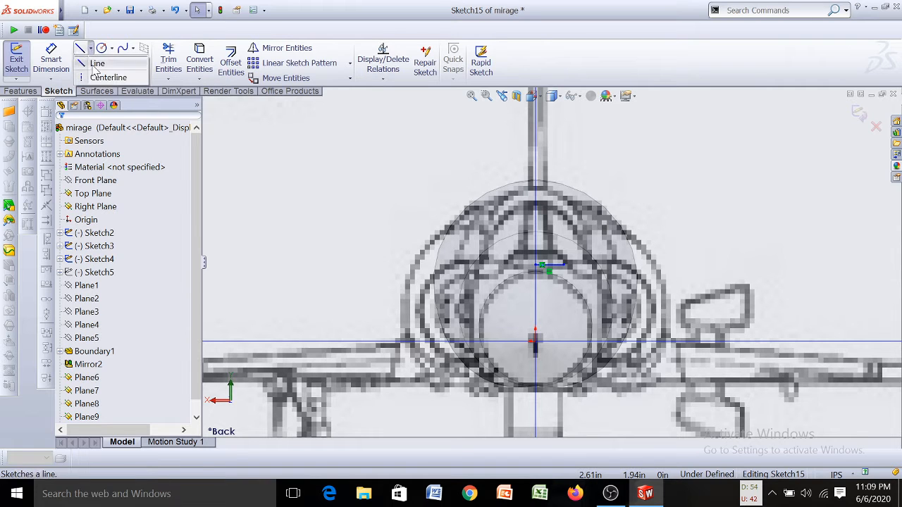
left_click(102, 77)
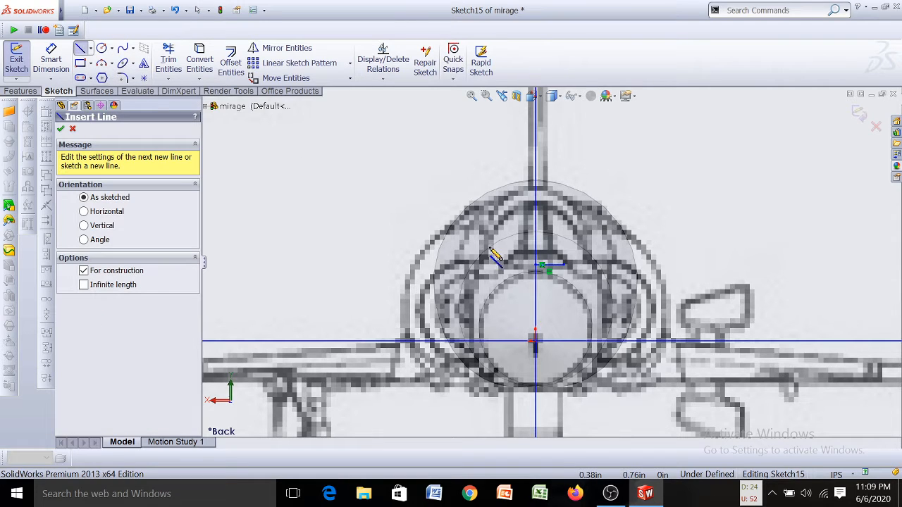
left_click(538, 268)
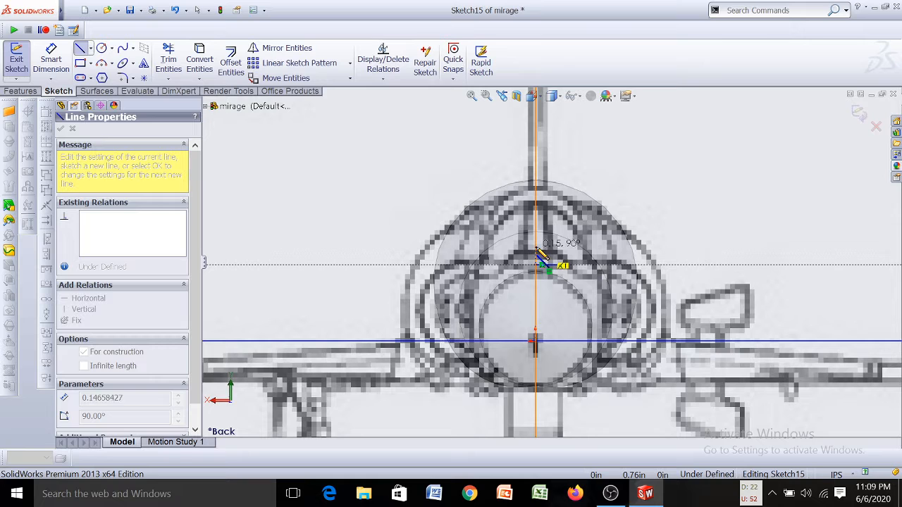
left_click(539, 261)
key("Escape")
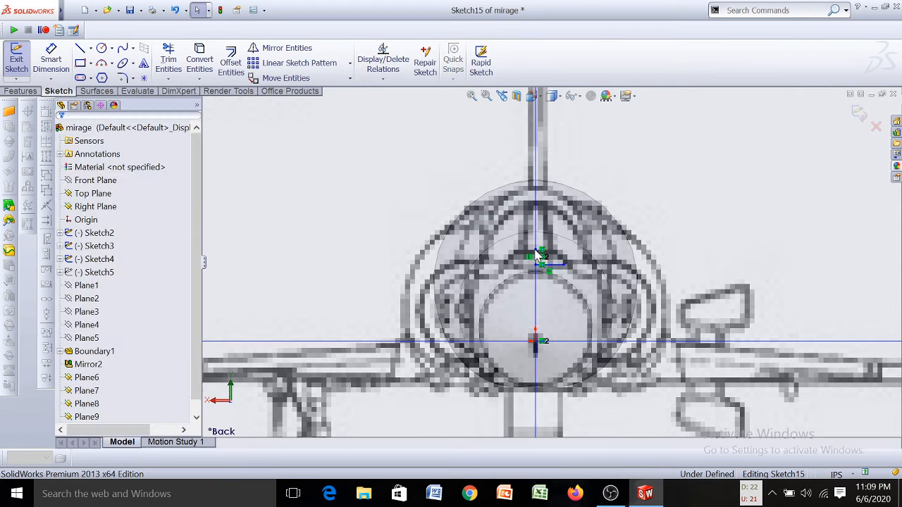
left_click(82, 49)
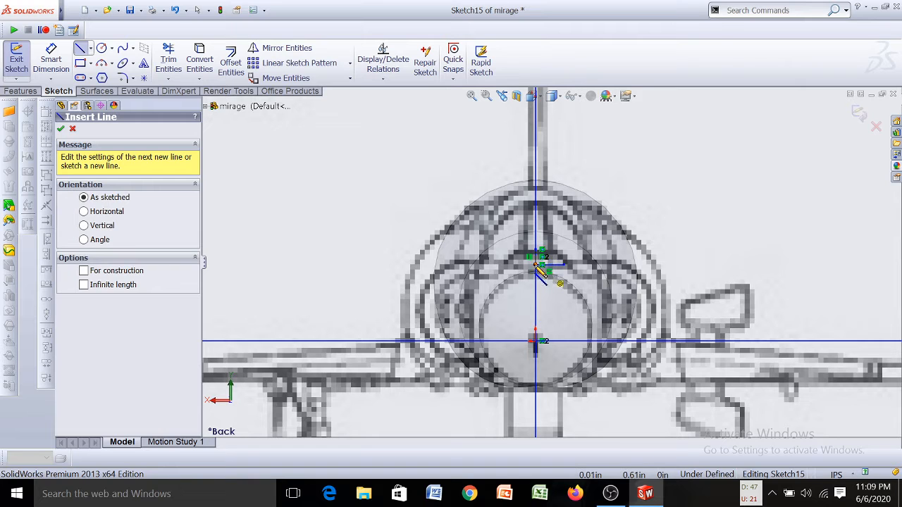
left_click(538, 268)
key("Escape")
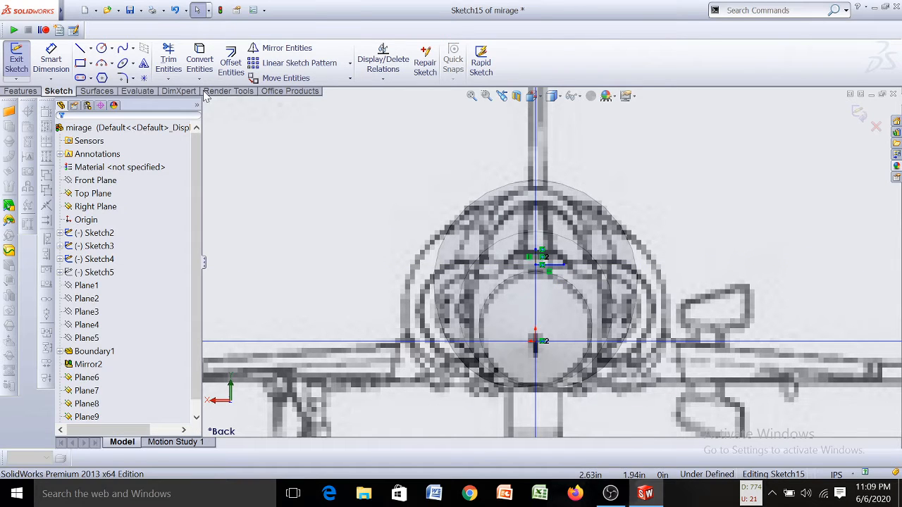
Mirror the short horizontal line about the vertical centerline, keeping the original
left_click(285, 49)
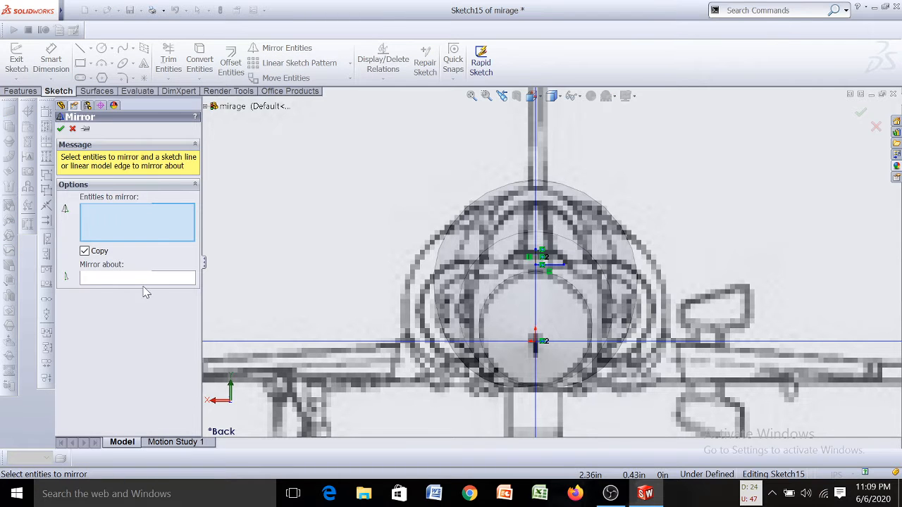
scroll(614, 282, "down", 5)
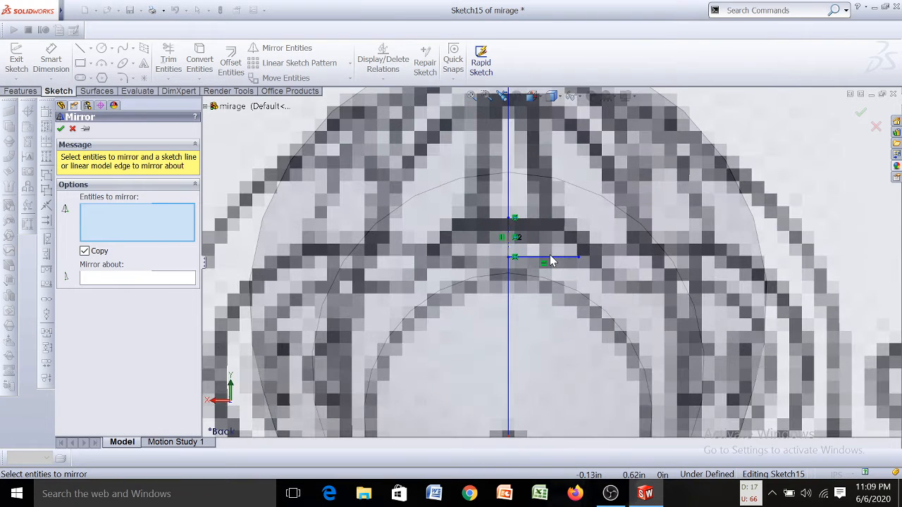
left_click(549, 260)
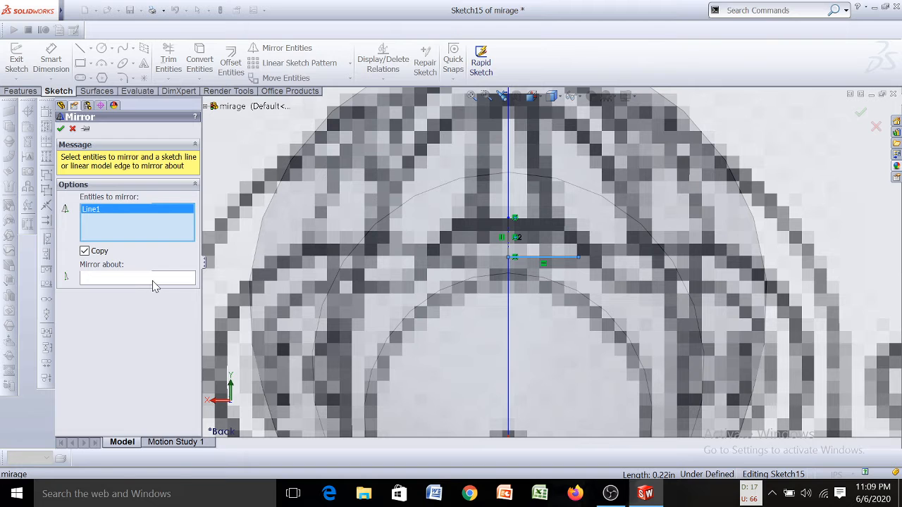
left_click(154, 282)
left_click(509, 242)
key("Return")
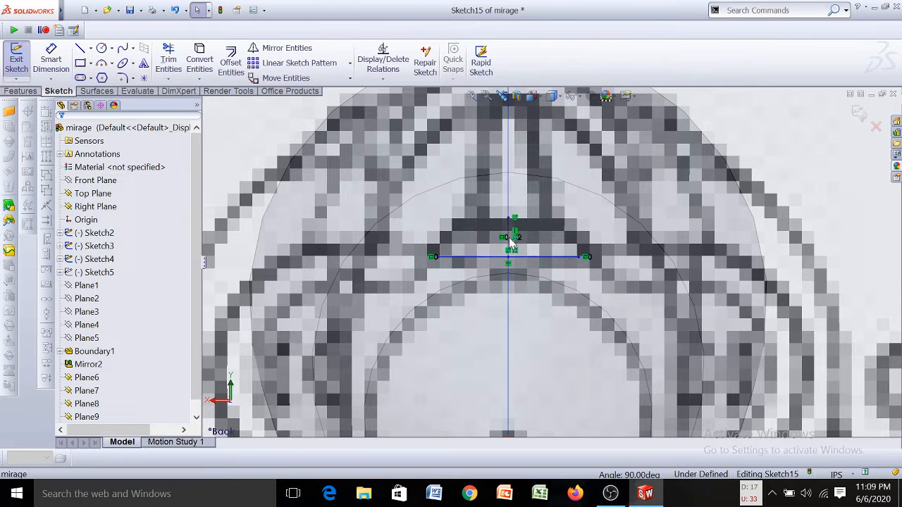
Draw a three-point arc of about 0.31 in radius and 90° over the horizontal line, joining its two outer endpoints
scroll(530, 265, "up", 4)
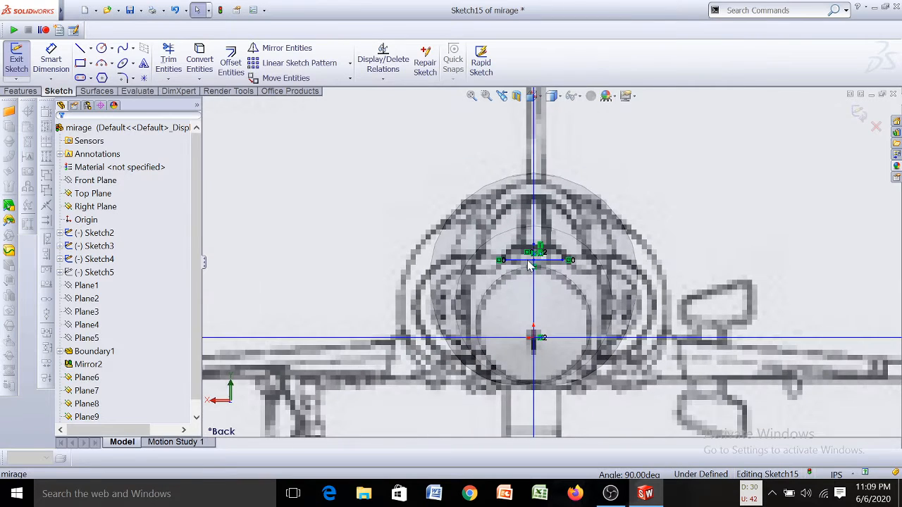
left_click(103, 65)
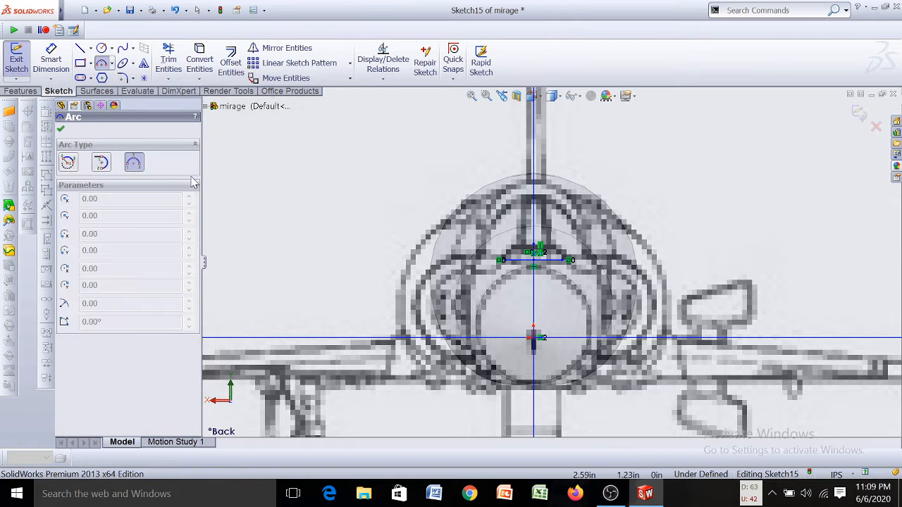
scroll(518, 268, "down", 2)
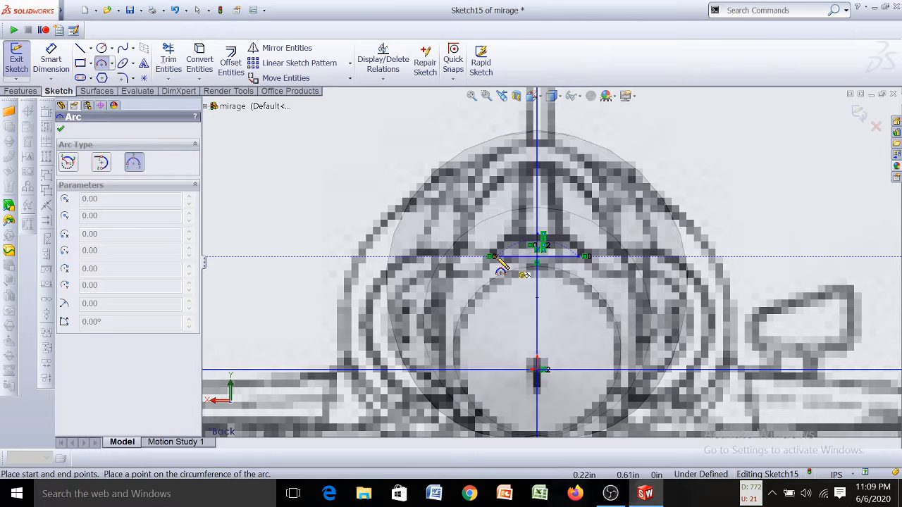
key("Escape")
scroll(503, 227, "down", 4)
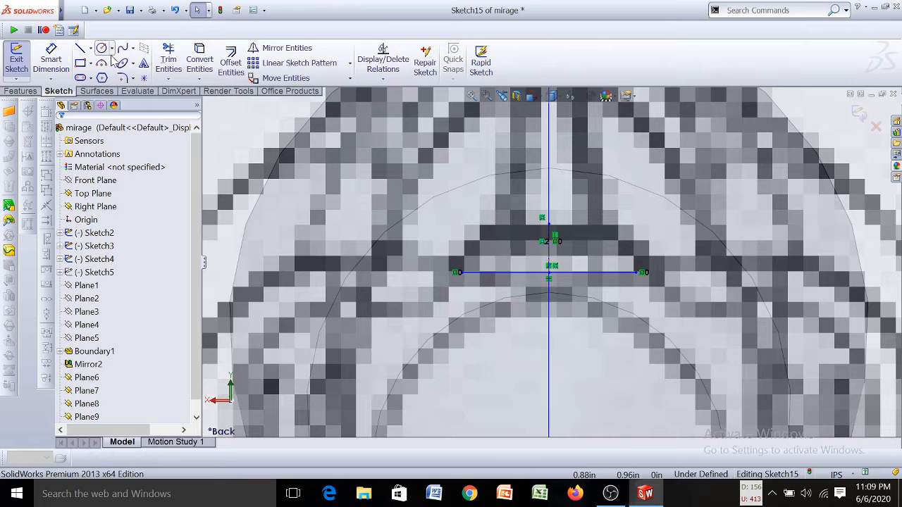
left_click(102, 63)
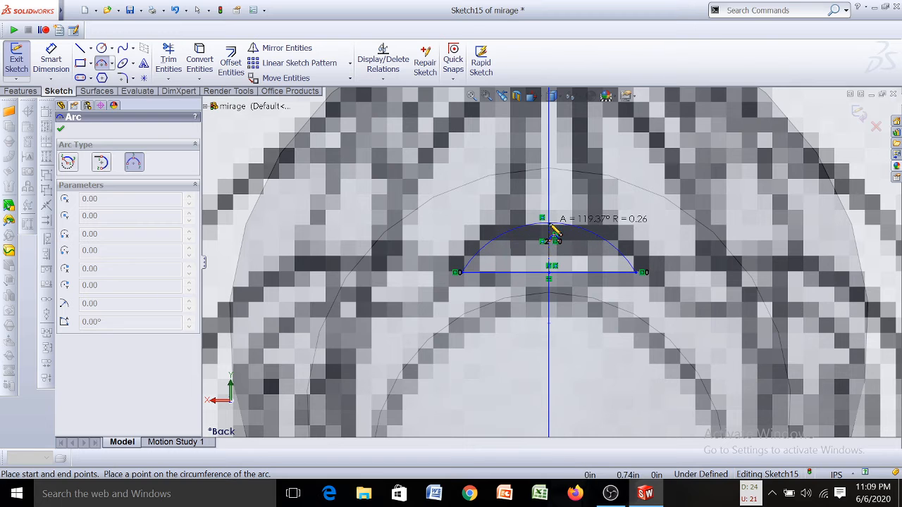
left_click(555, 241)
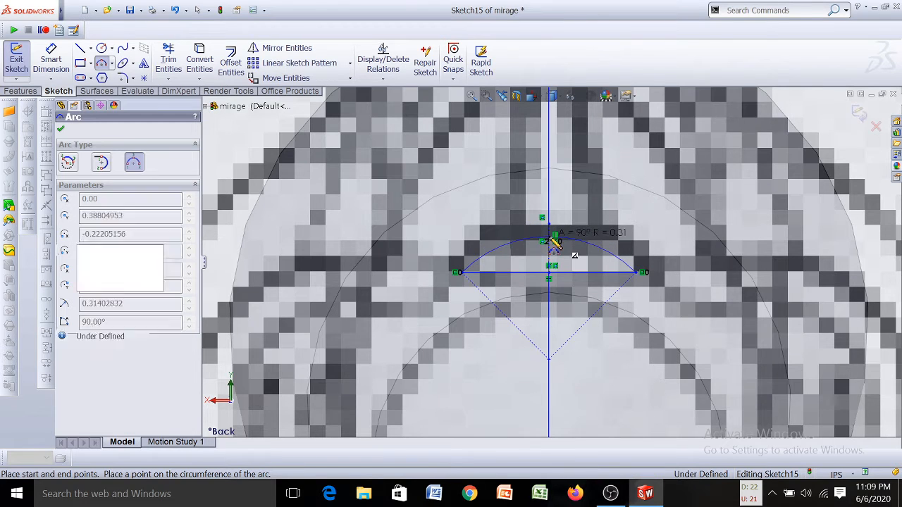
key("Escape")
Trim away the short vertical centerline crossing the arc profile with Power trim
left_click(169, 62)
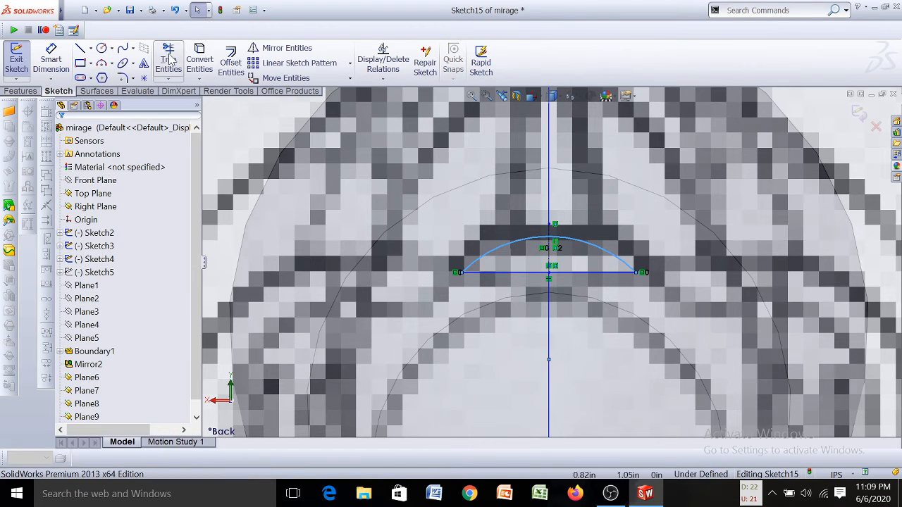
scroll(634, 225, "down", 5)
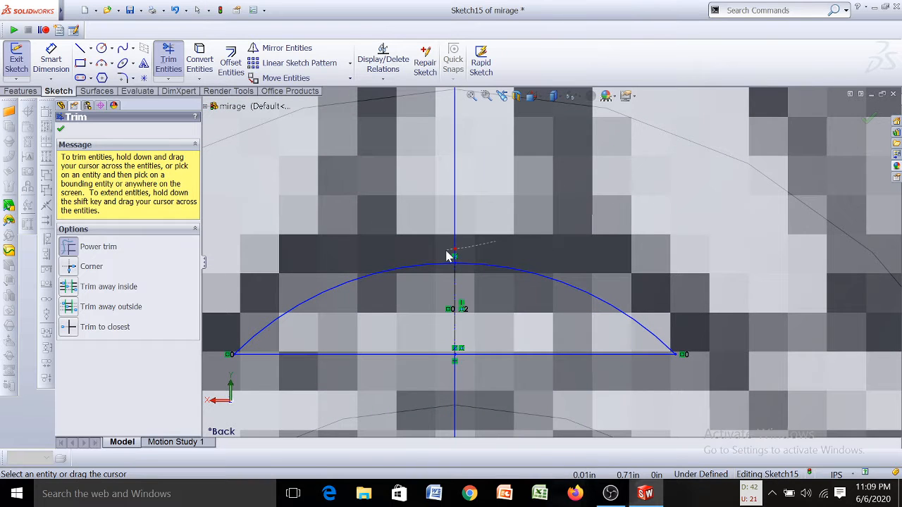
scroll(497, 314, "up", 5)
scroll(518, 281, "down", 3)
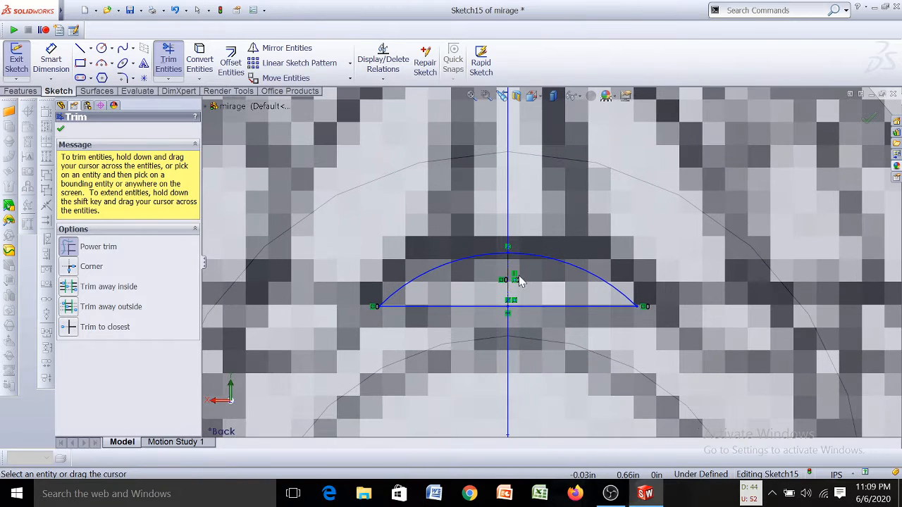
scroll(528, 302, "up", 5)
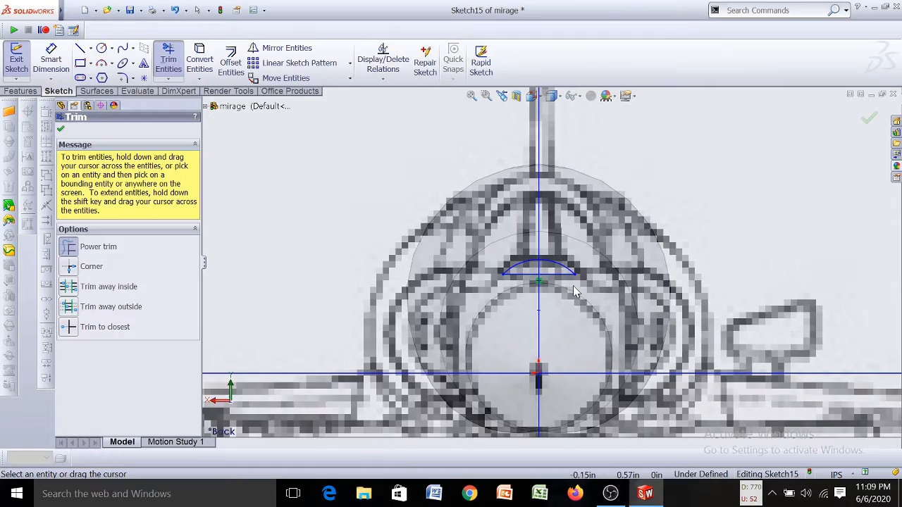
Finish trimming and apply the frosted glass appearance to the fuselage model
mouse_move(645, 252)
middle_mouse_down()
mouse_move(461, 298)
mouse_move(376, 296)
mouse_move(394, 303)
mouse_move(372, 303)
mouse_move(416, 362)
mouse_move(421, 353)
middle_mouse_up()
scroll(505, 289, "up", 5)
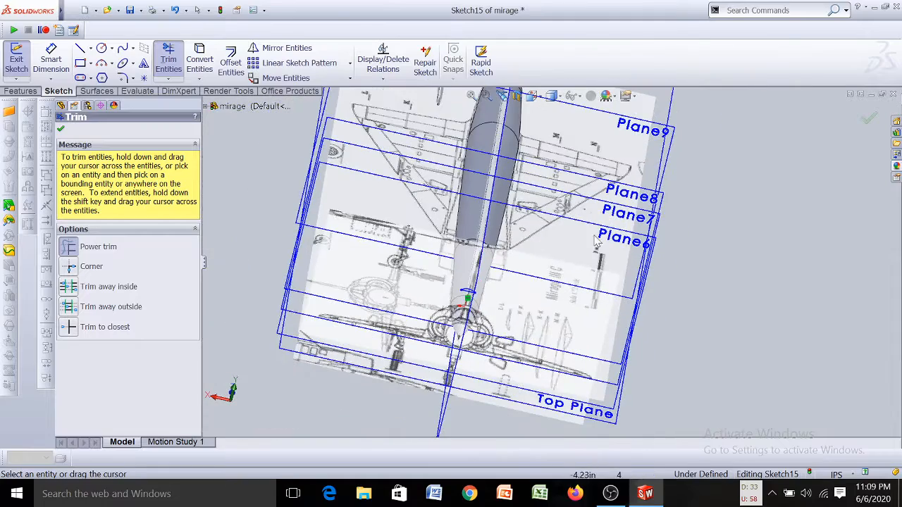
scroll(595, 242, "down", 3)
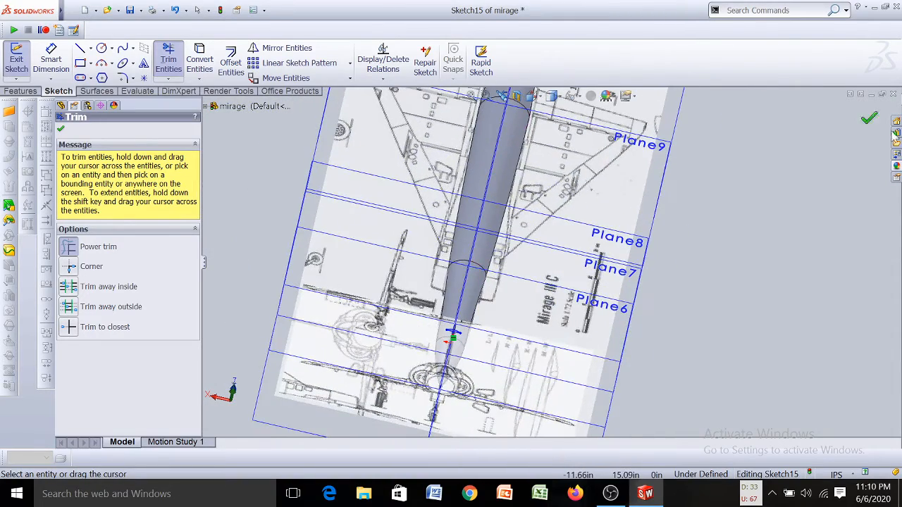
left_click(897, 167)
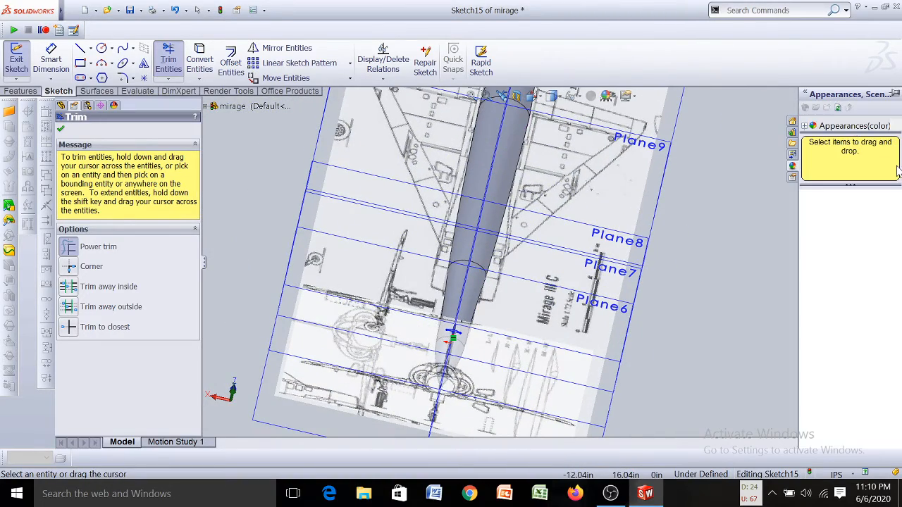
left_click(812, 127)
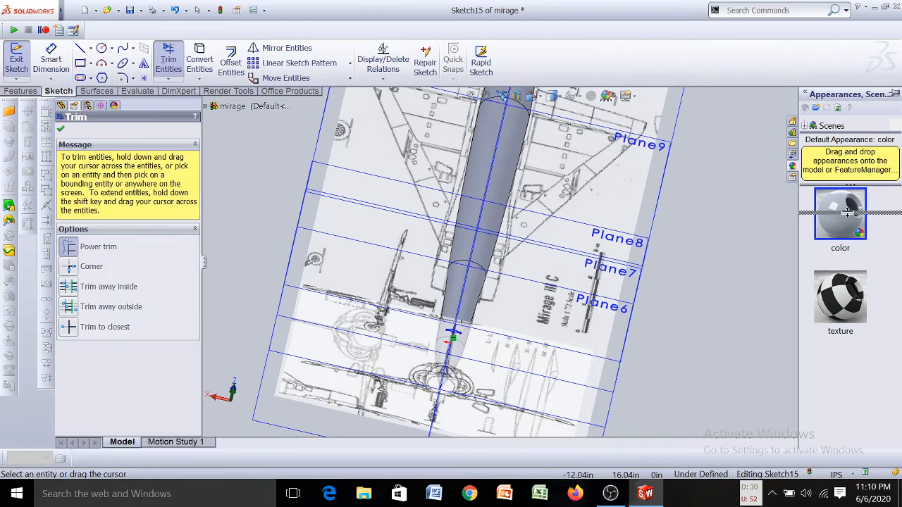
left_click_drag(848, 211, 848, 212)
left_click(828, 128)
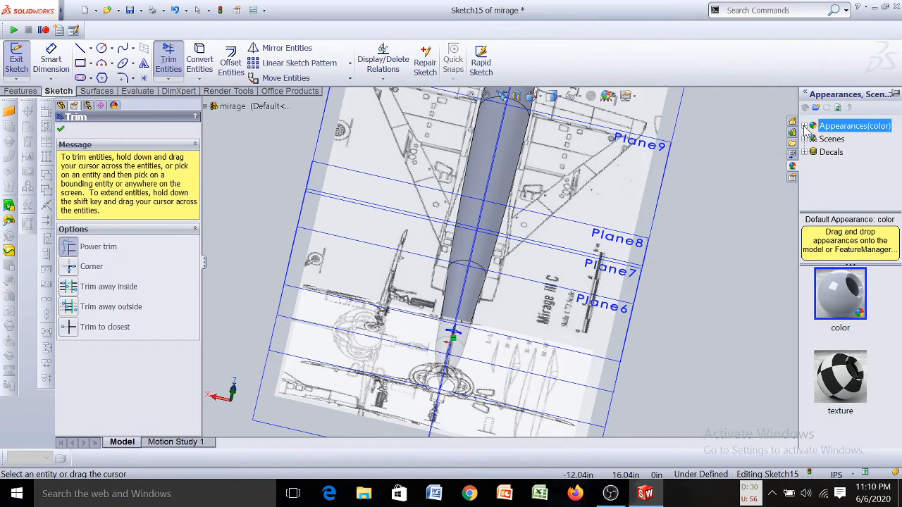
left_click(805, 126)
left_click_drag(901, 145, 900, 154)
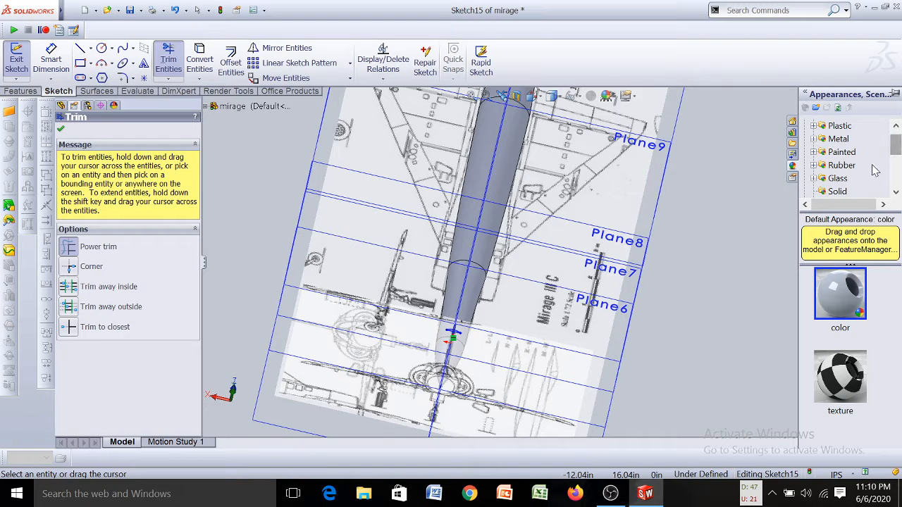
left_click(837, 179)
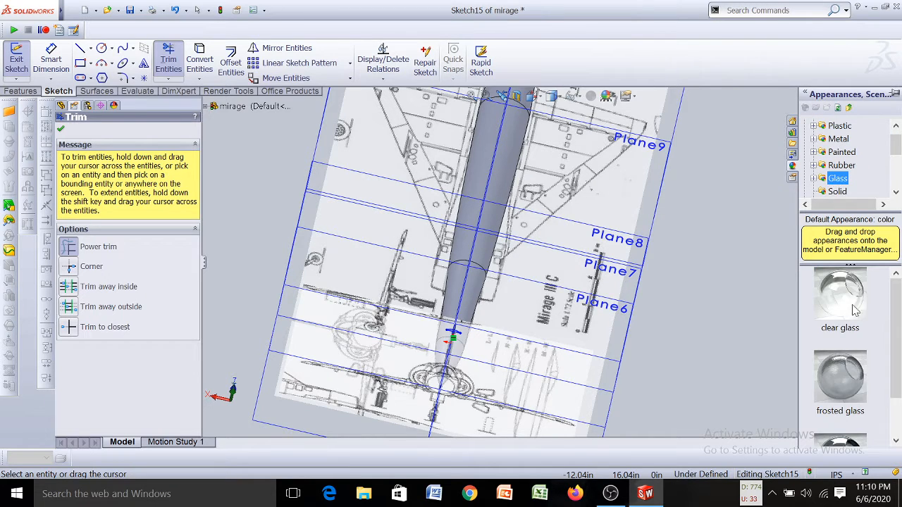
left_click(844, 374)
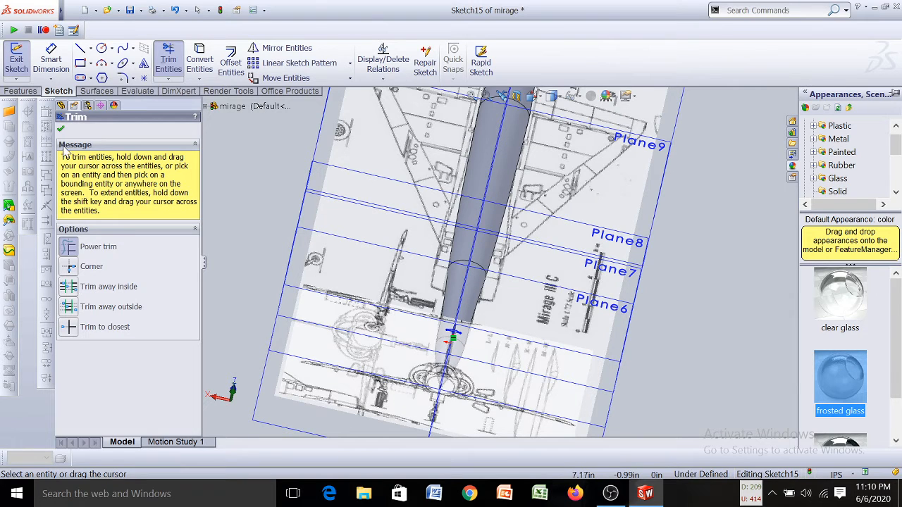
left_click(62, 130)
double_click(845, 373)
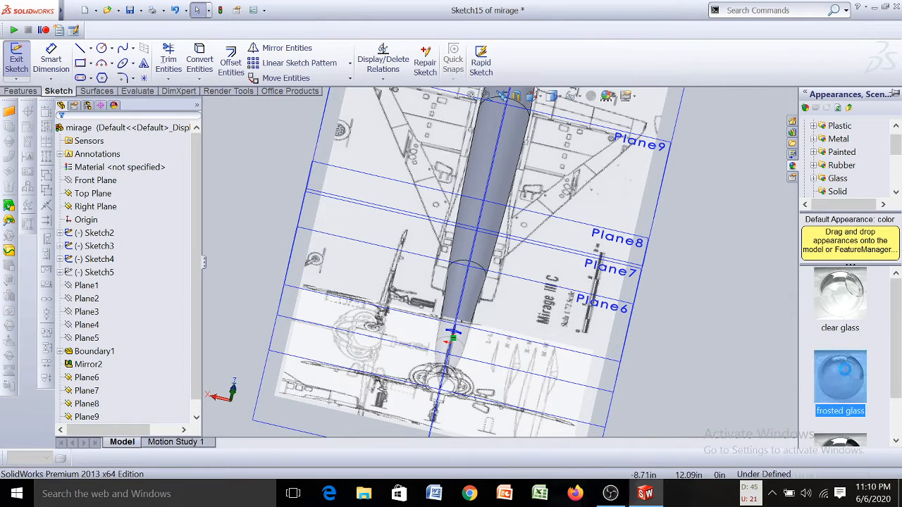
Lower the profile's straight line and arc into the nose body, widening the line to about 0.62 in and the arc radius to about 0.47 in
scroll(706, 260, "up", 3)
middle_click_drag(672, 321, 687, 272)
scroll(687, 272, "down", 1)
scroll(595, 306, "down", 5)
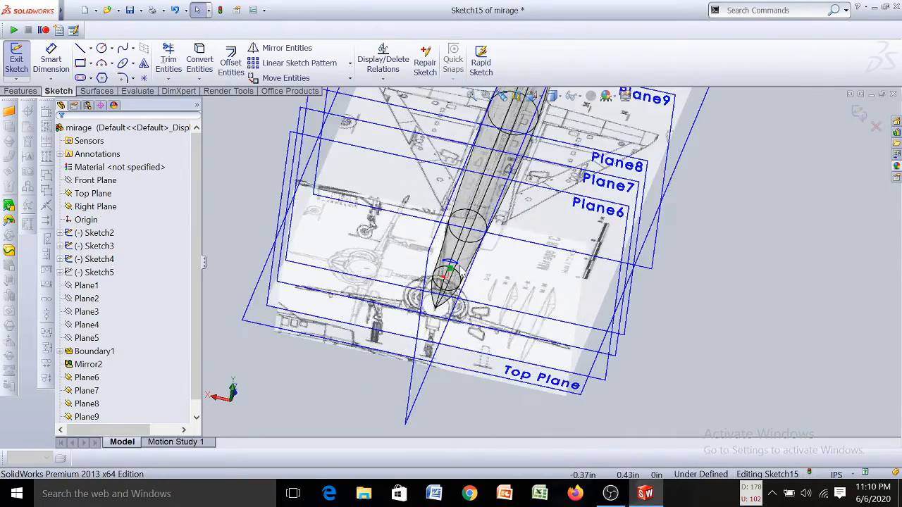
middle_click_drag(511, 316, 426, 227)
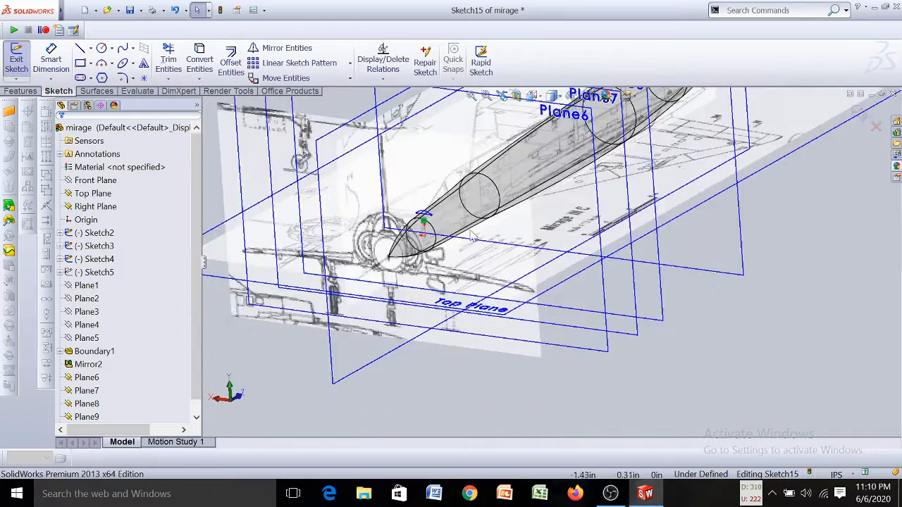
scroll(426, 227, "down", 2)
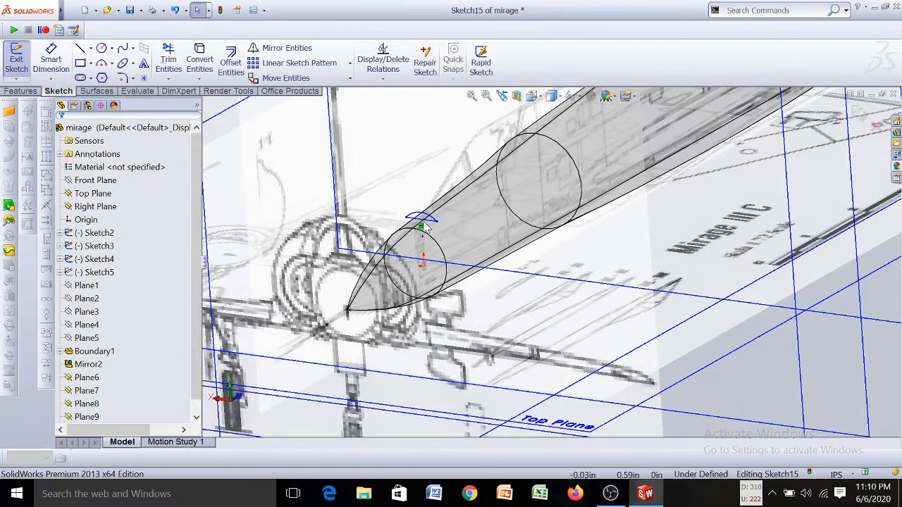
left_click_drag(425, 224, 423, 245)
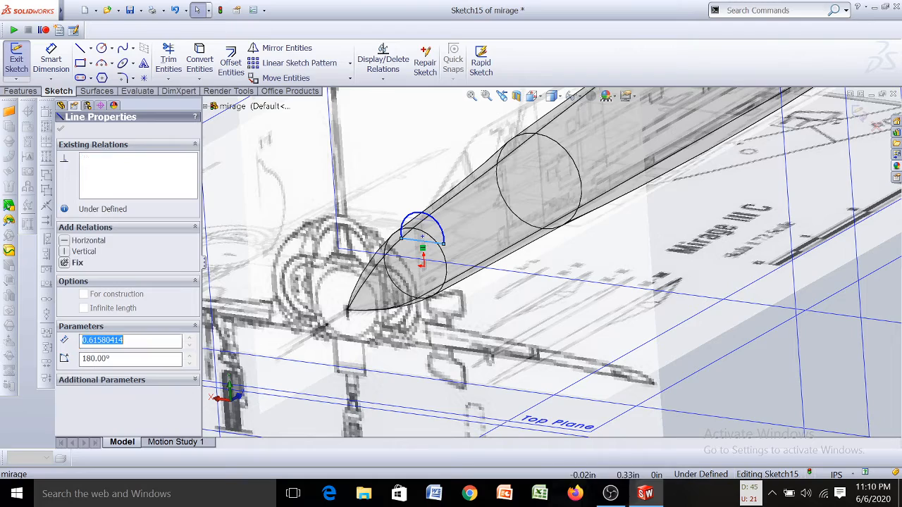
left_click(423, 219)
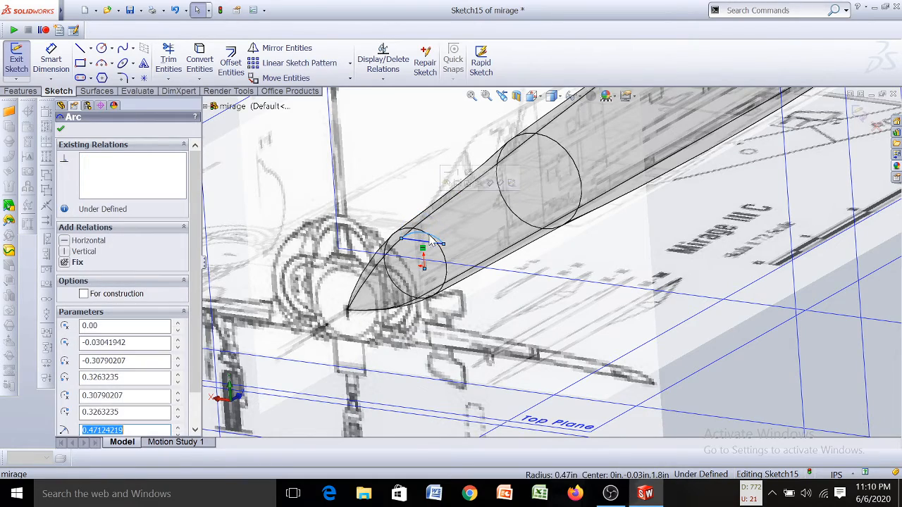
Examine the canopy profile's width against the aircraft blueprint in the Top view
scroll(485, 299, "up", 1)
scroll(486, 299, "up", 4)
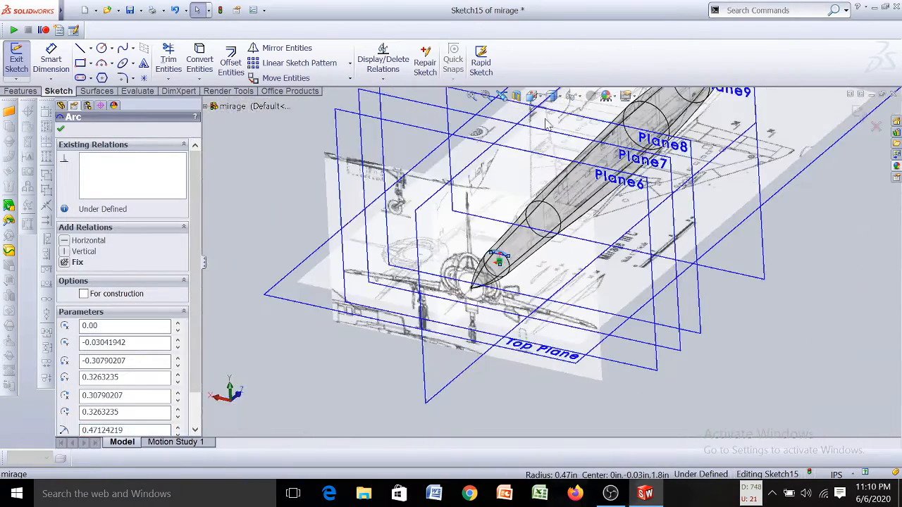
left_click(532, 96)
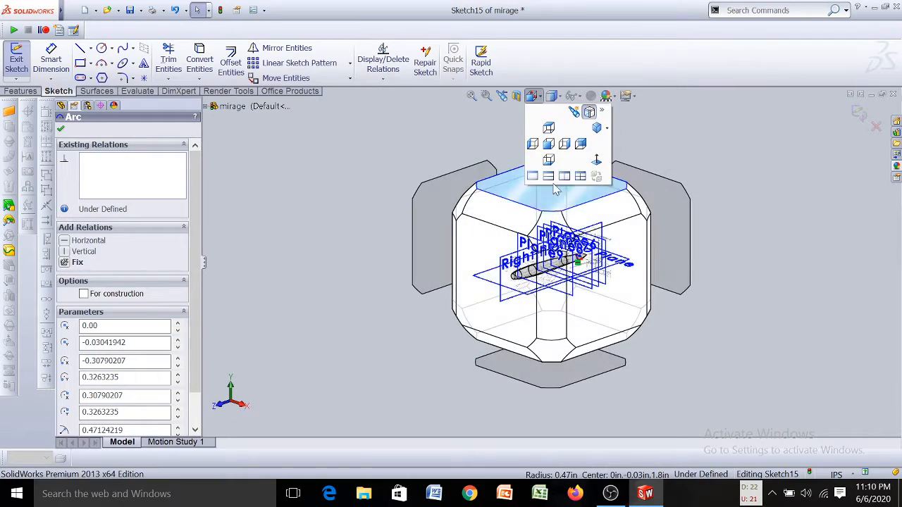
left_click(544, 206)
scroll(548, 198, "down", 5)
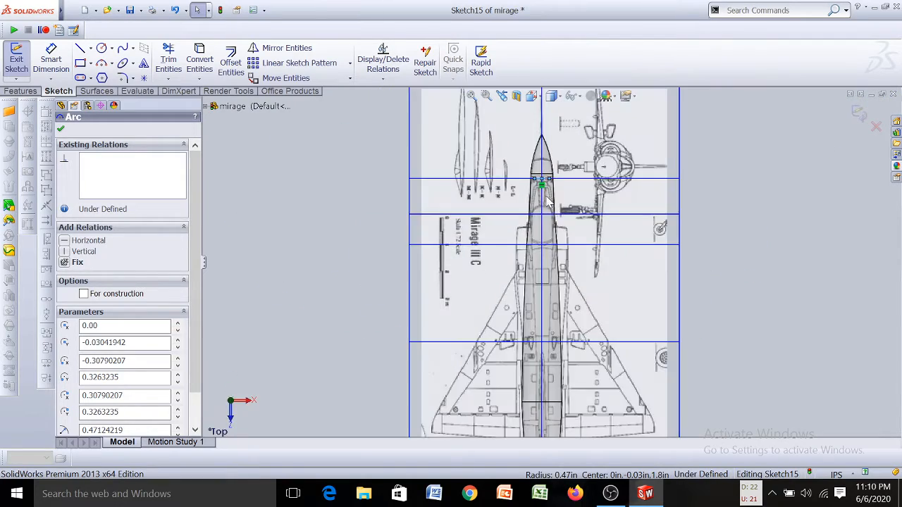
scroll(549, 197, "down", 6)
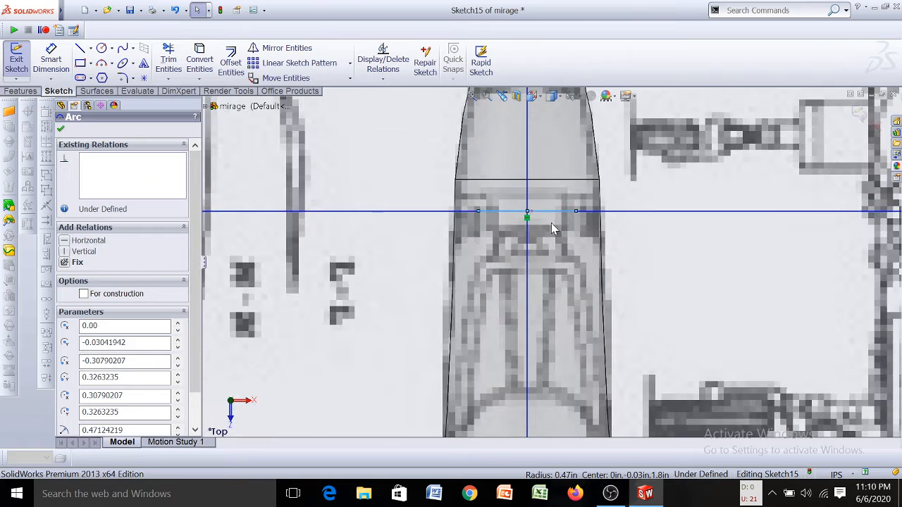
scroll(552, 228, "up", 4)
scroll(570, 254, "down", 4)
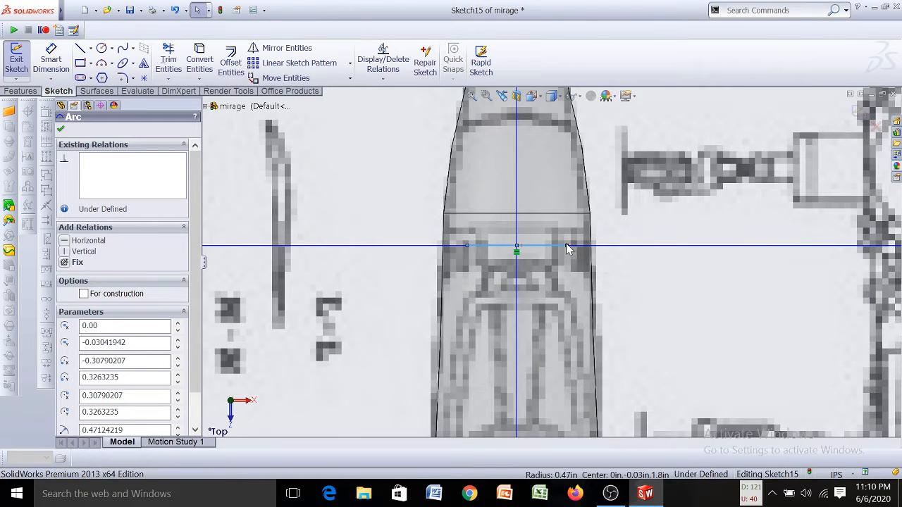
left_click(568, 247)
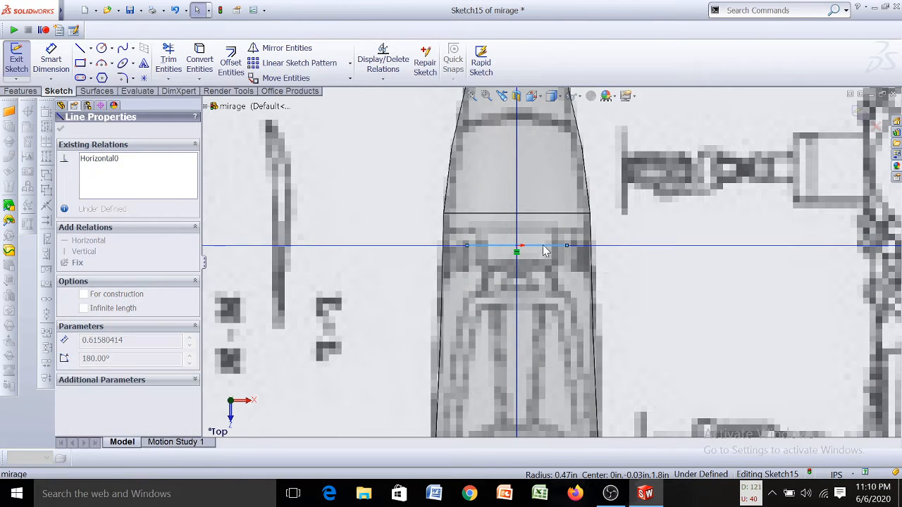
In the Back view, move the line's endpoint to about X -0.30, Y 0.33 in and reshape the arc to about 0.49 in radius
left_click(534, 97)
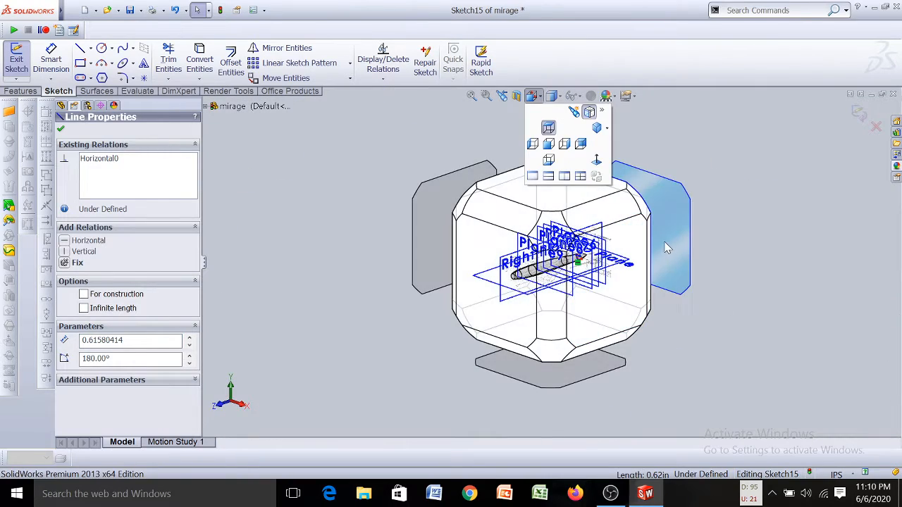
left_click(603, 259)
scroll(608, 260, "down", 8)
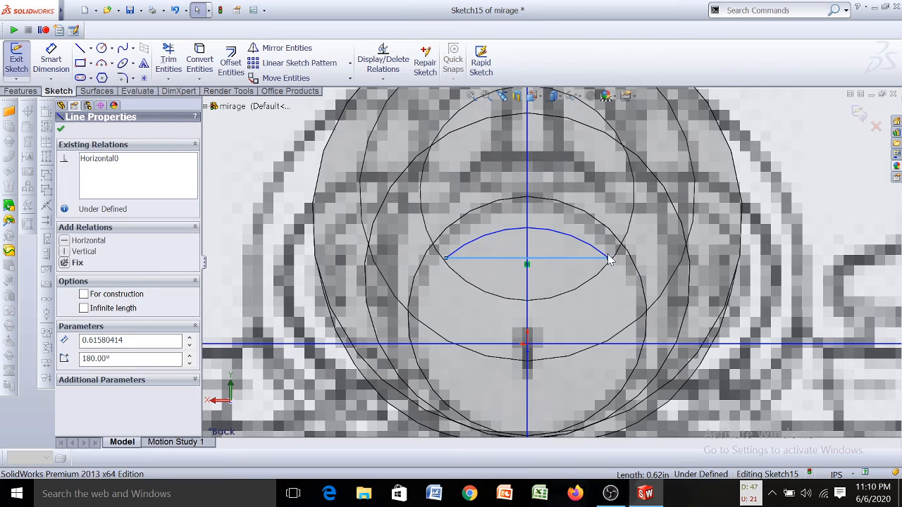
left_click_drag(609, 257, 575, 259)
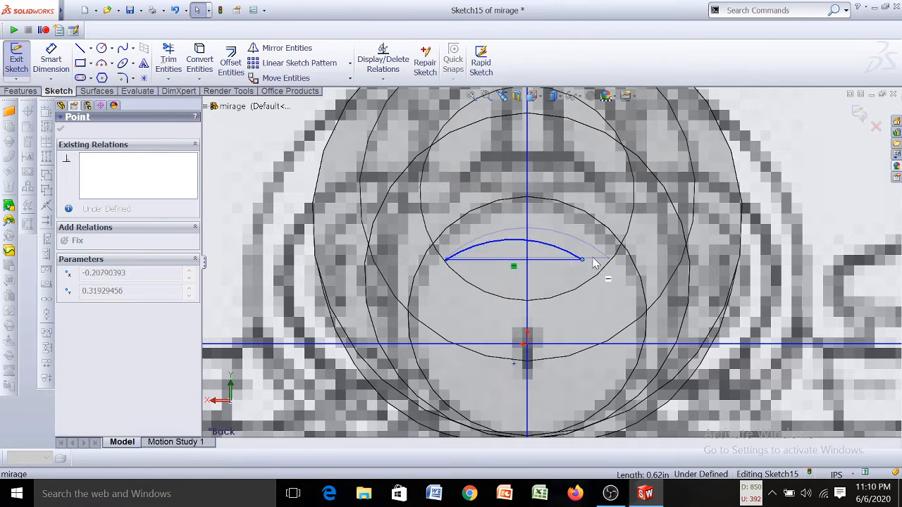
left_click_drag(595, 263, 606, 258)
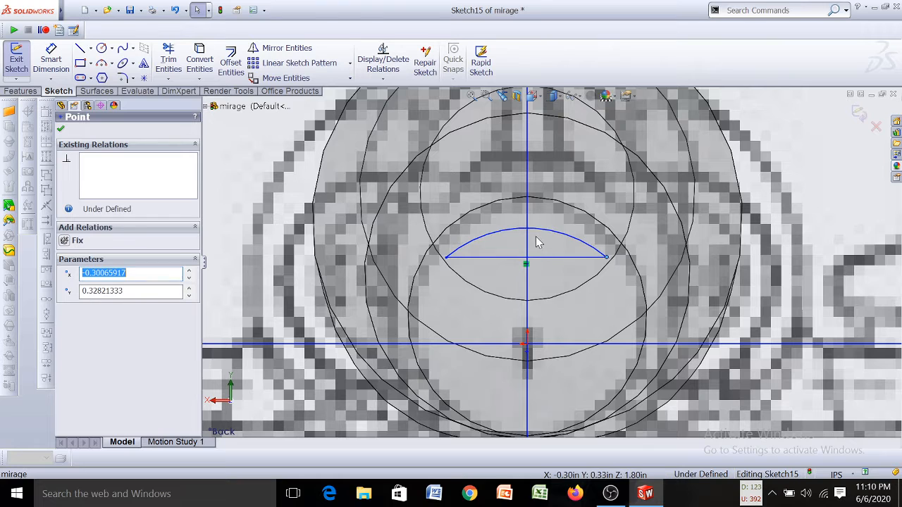
mouse_move(530, 235)
left_mouse_down()
mouse_move(534, 245)
mouse_move(537, 234)
left_mouse_up()
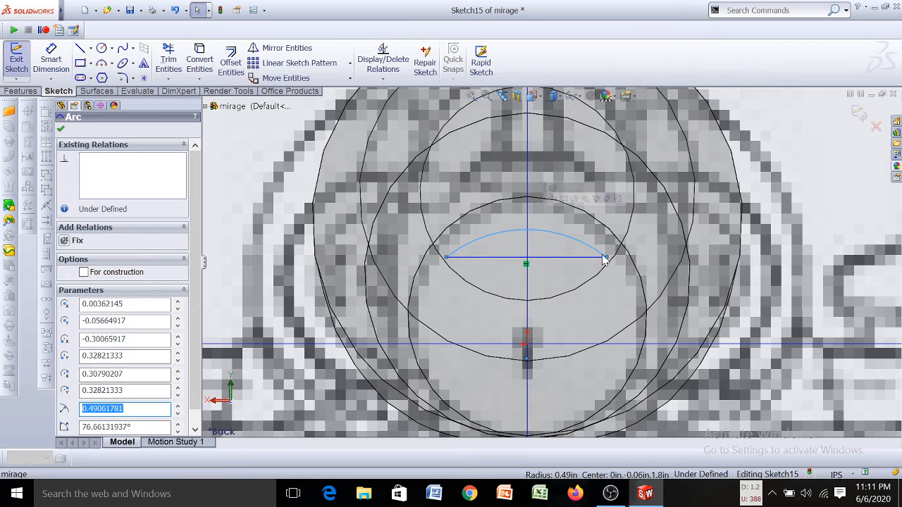
Narrow the profile by moving its line's endpoints inward to about X ±0.18, Y 0.34 in, making the line about 0.37 in long
left_click_drag(606, 258, 580, 255)
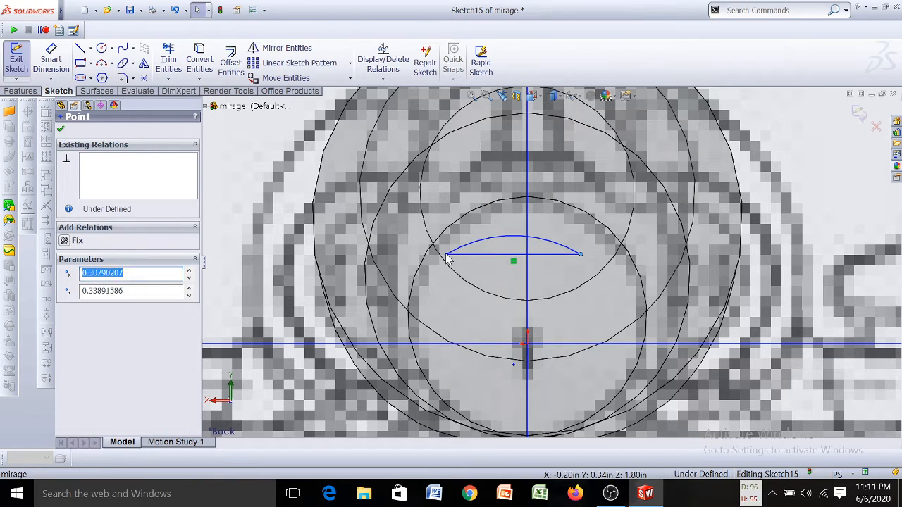
left_click_drag(447, 256, 523, 238)
left_click(528, 241)
left_click(581, 256)
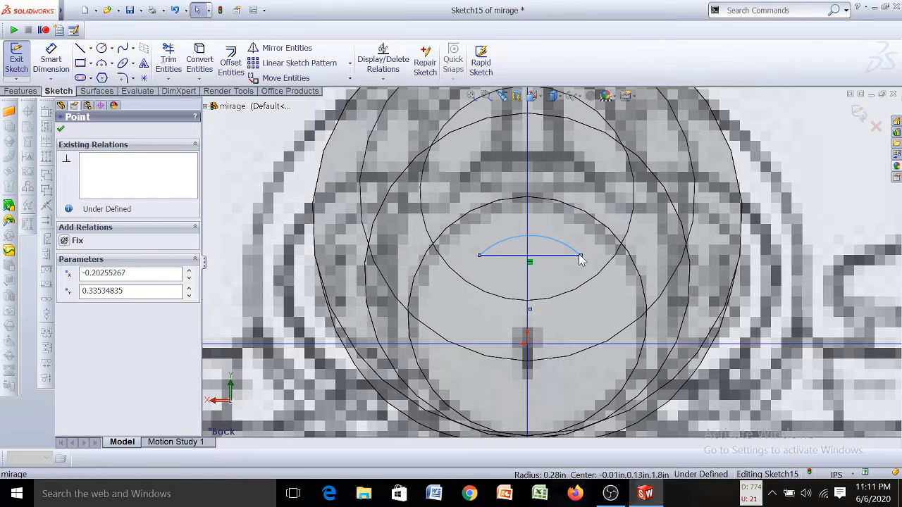
left_click_drag(572, 258, 577, 261)
scroll(544, 259, "down", 6)
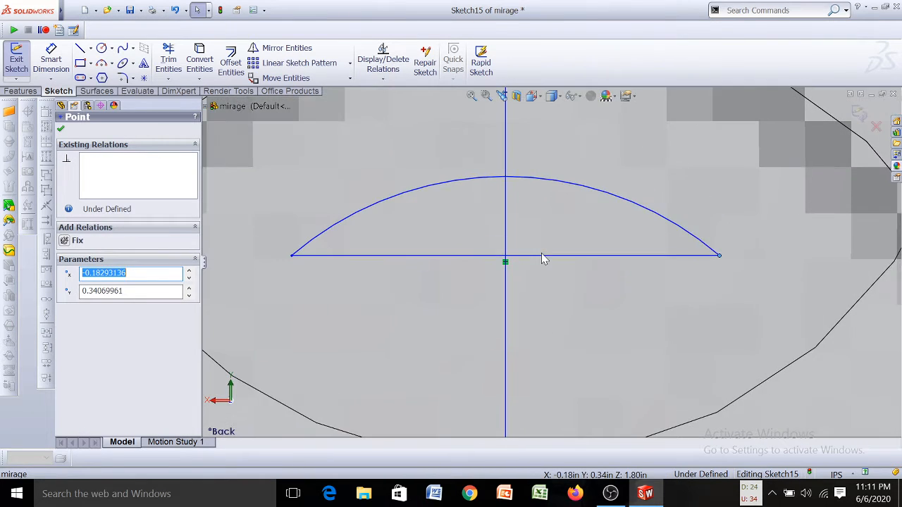
scroll(542, 257, "up", 8)
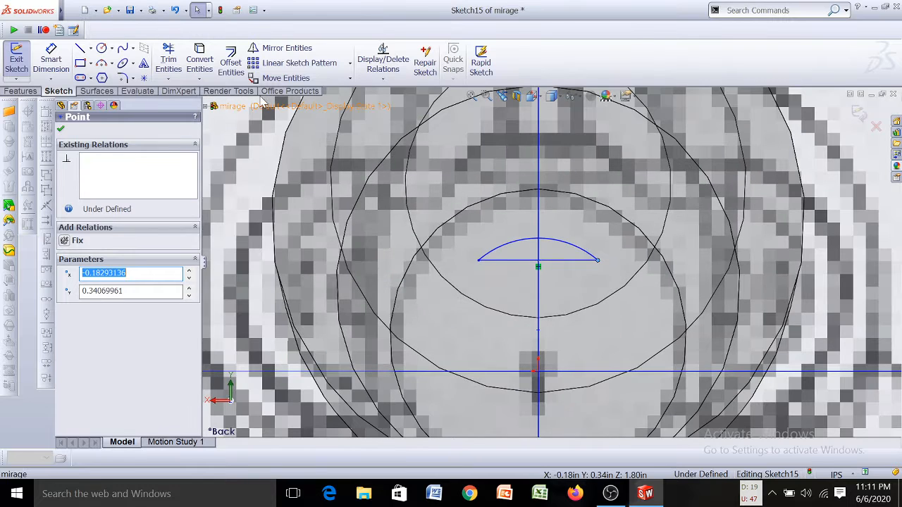
left_click(50, 60)
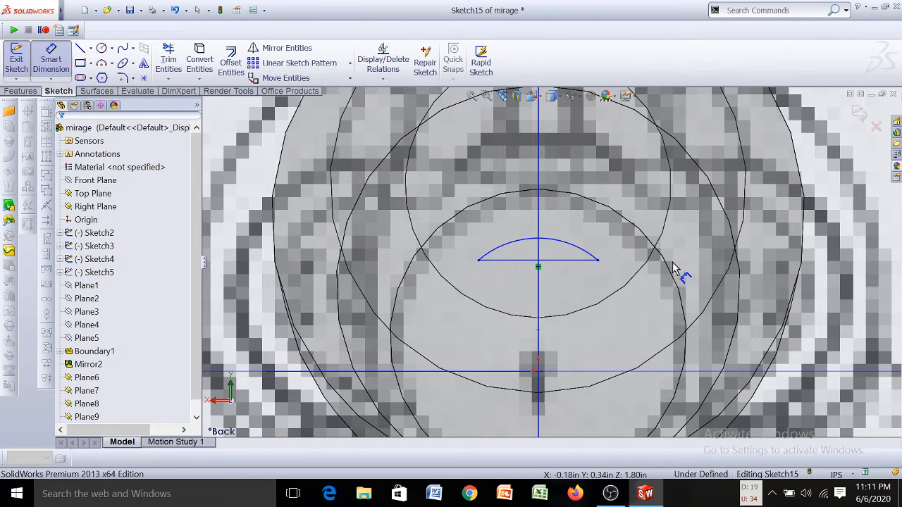
left_click(570, 260)
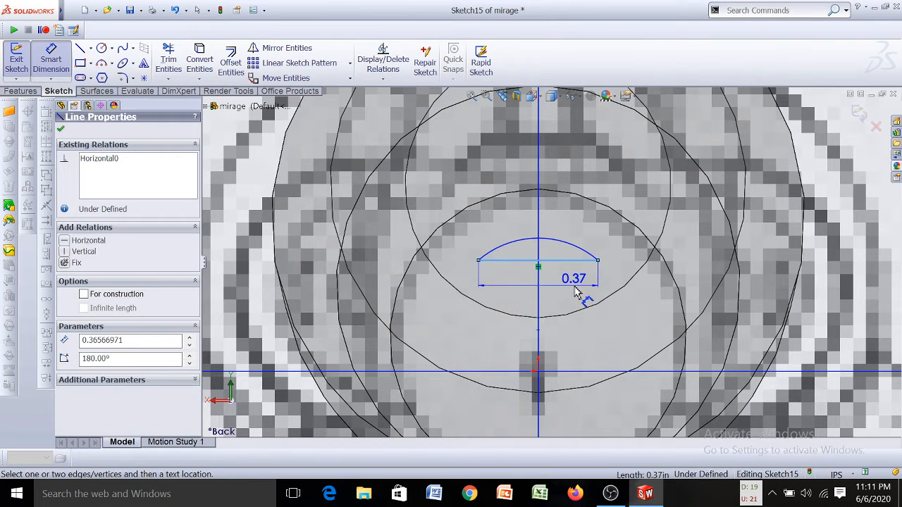
key("Escape")
scroll(557, 278, "down", 5)
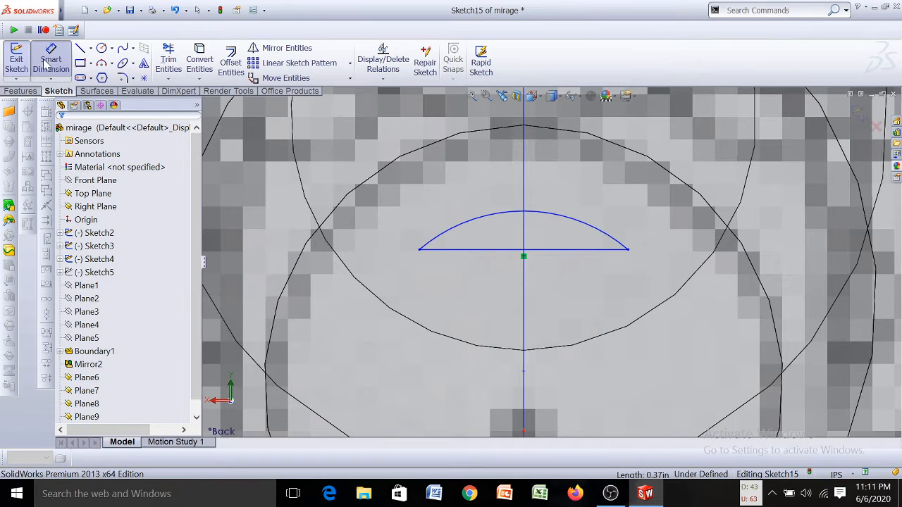
left_click(44, 62)
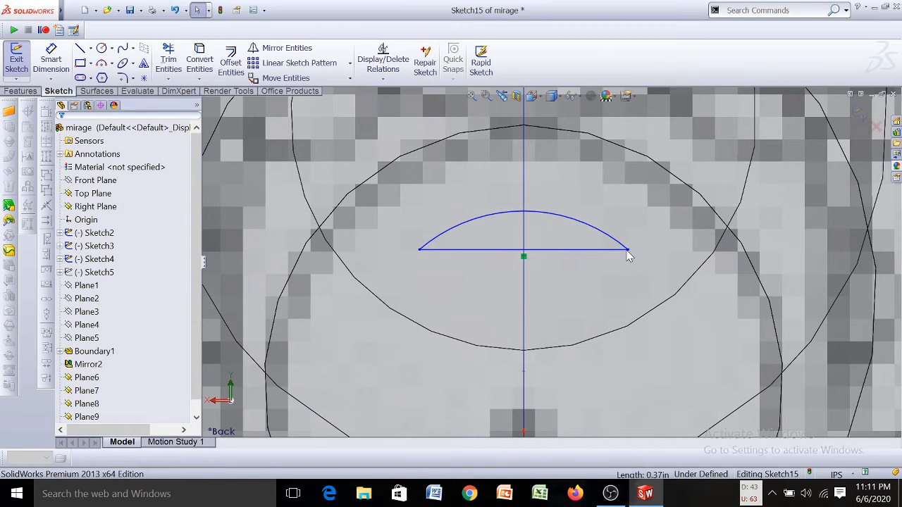
Move the line's endpoint on the negative X side to about X -0.17, Y 0.34 in
left_click(628, 251)
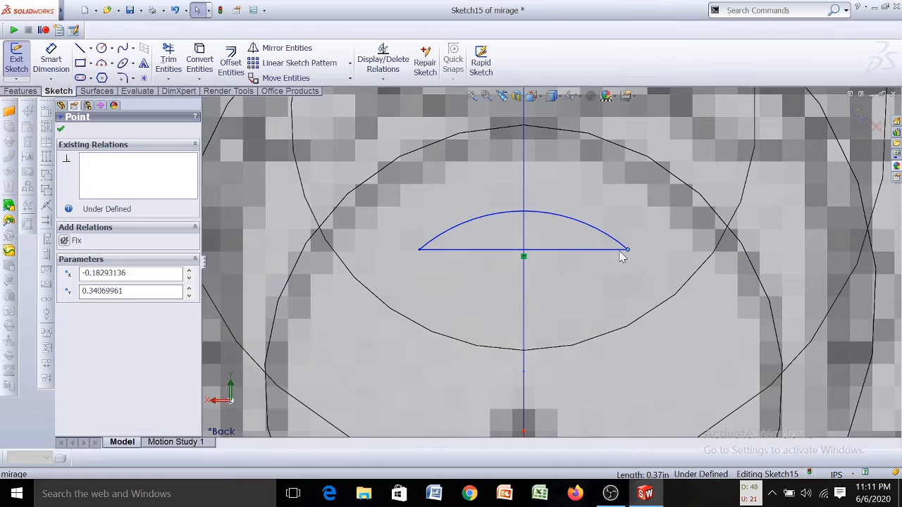
left_click_drag(622, 258, 624, 256)
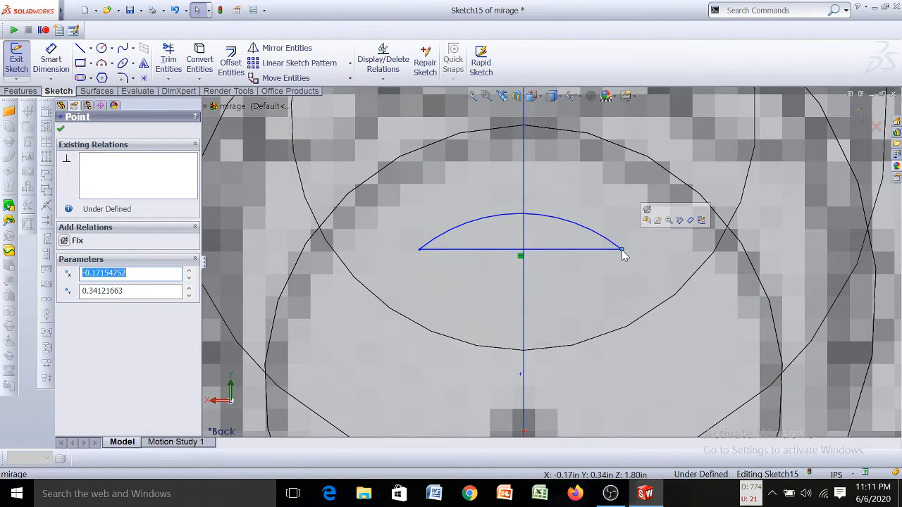
left_click(572, 274)
Raise the profile's straight line toward the top of the nose section, shortening it to about 0.30 in
scroll(566, 269, "up", 8)
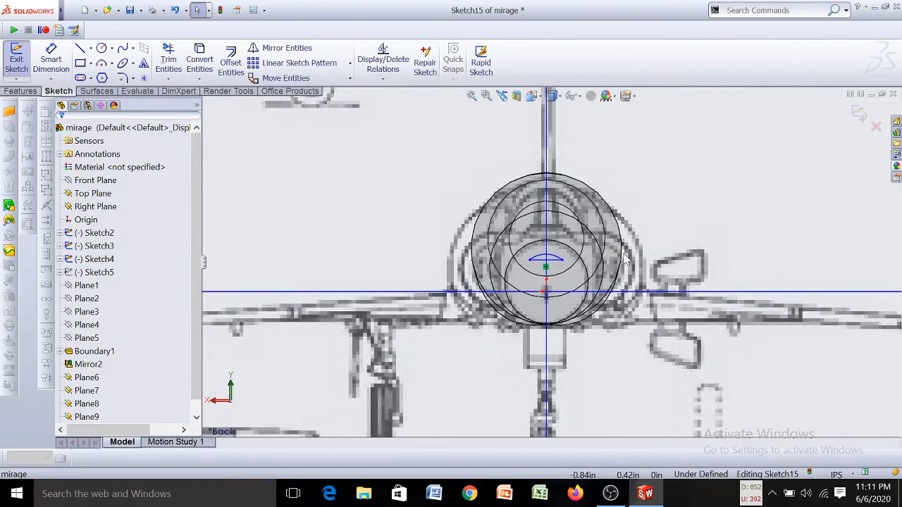
mouse_move(625, 260)
middle_mouse_down()
mouse_move(338, 304)
mouse_move(350, 296)
middle_mouse_up()
scroll(351, 296, "down", 2)
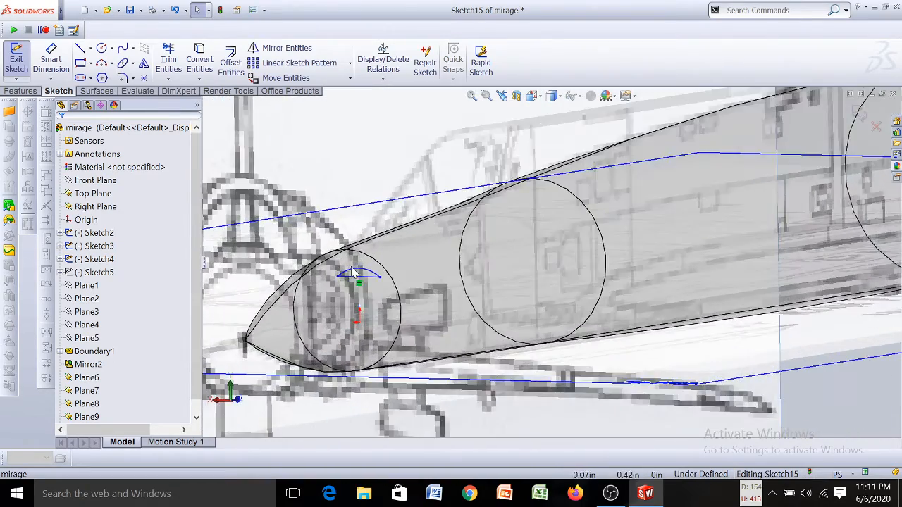
left_click(360, 274)
mouse_move(361, 268)
left_mouse_down()
mouse_move(361, 281)
mouse_move(358, 266)
left_mouse_up()
left_click(360, 277)
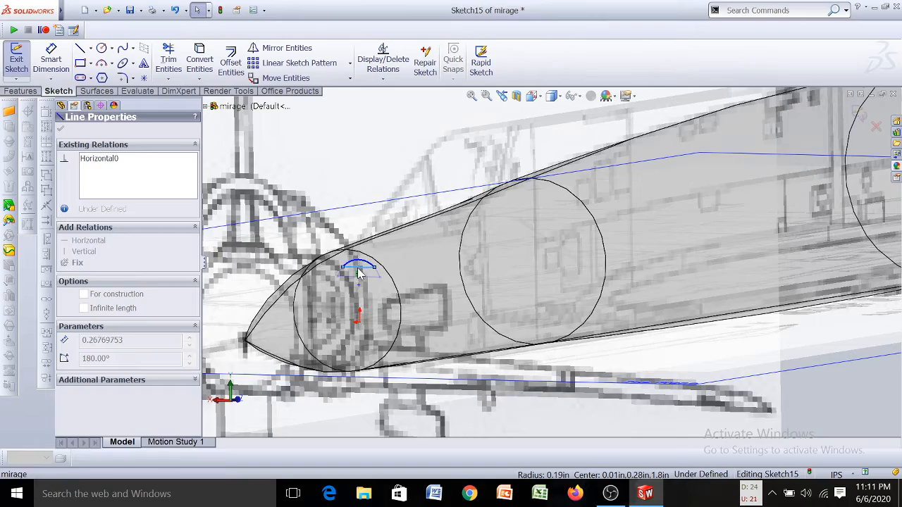
key("Escape")
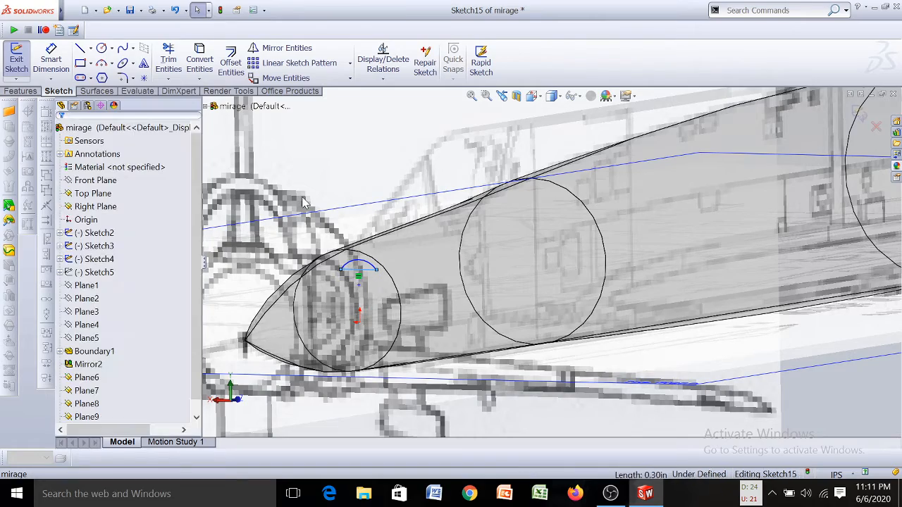
In the Back view, draw a vertical construction line about 0.07 in long from the straight line's midpoint to the arc's apex
scroll(534, 275, "up", 4)
scroll(537, 278, "up", 2)
middle_click_drag(587, 265, 535, 265)
scroll(525, 263, "down", 4)
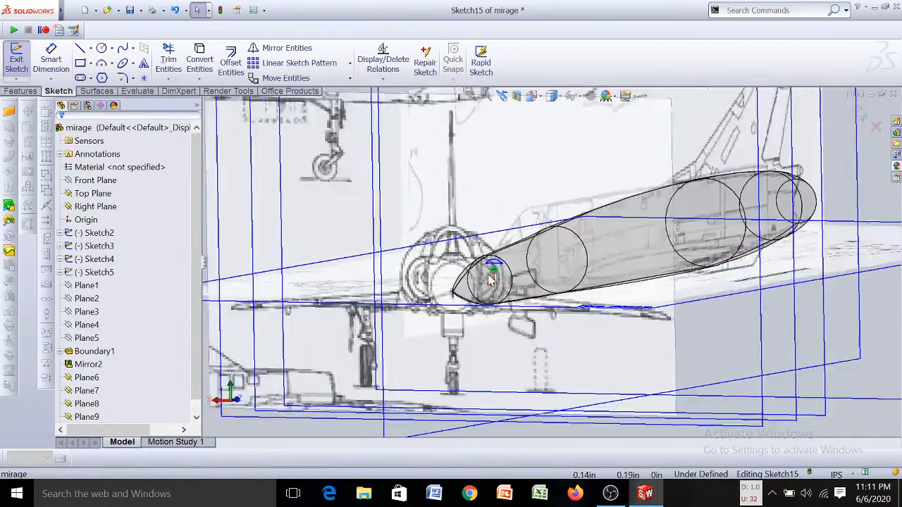
left_click(534, 96)
left_click(660, 231)
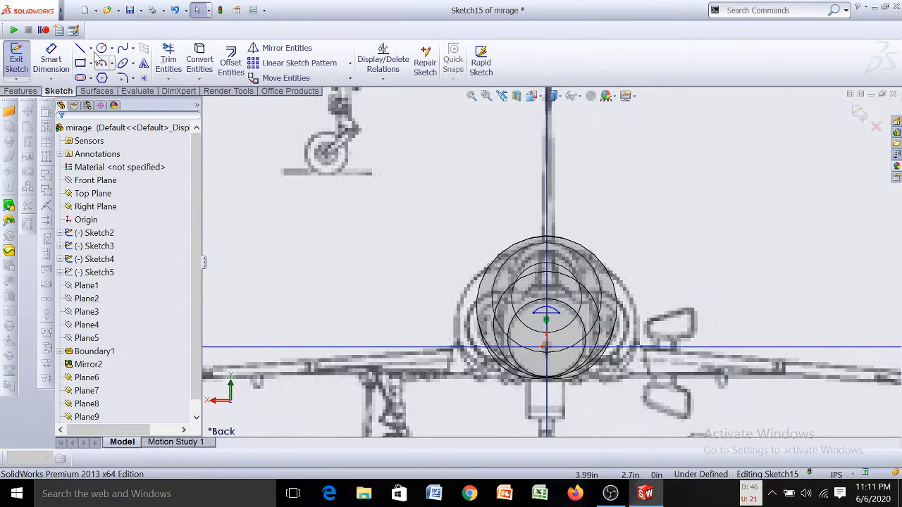
left_click(90, 48)
left_click(106, 78)
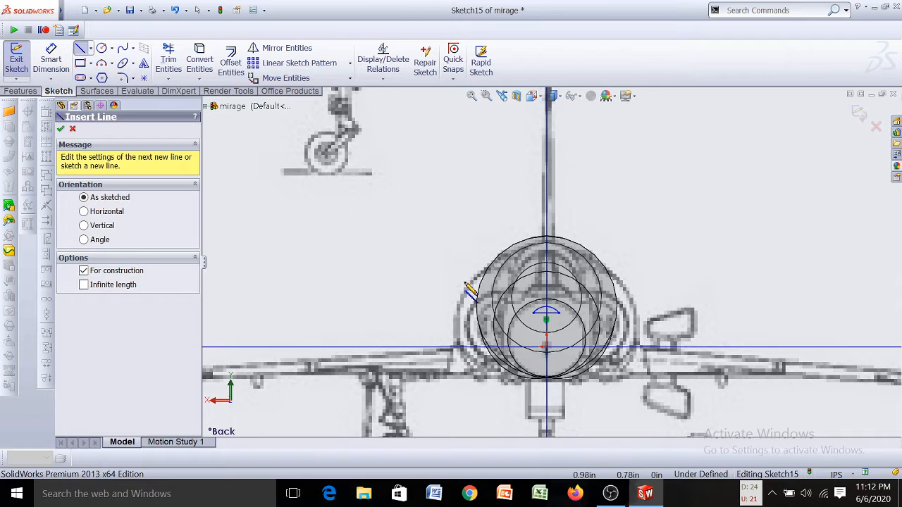
scroll(549, 323, "down", 10)
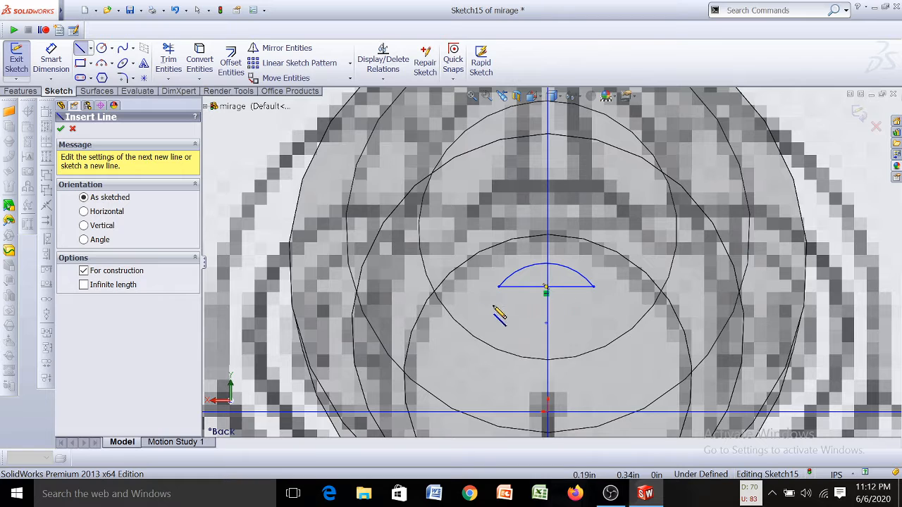
left_click(547, 291)
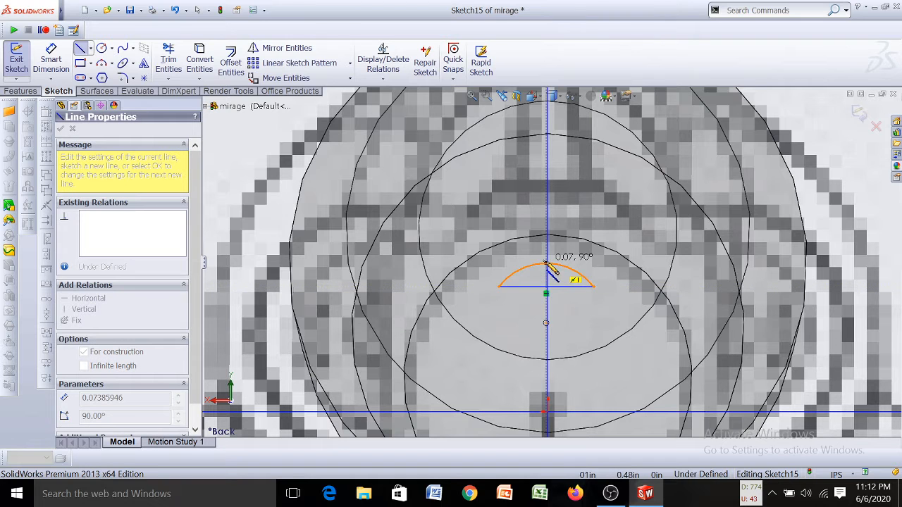
left_click(546, 263)
key("Escape")
Move the vertical construction line sideways onto the vertical centre plane to centre the profile
scroll(552, 282, "up", 6)
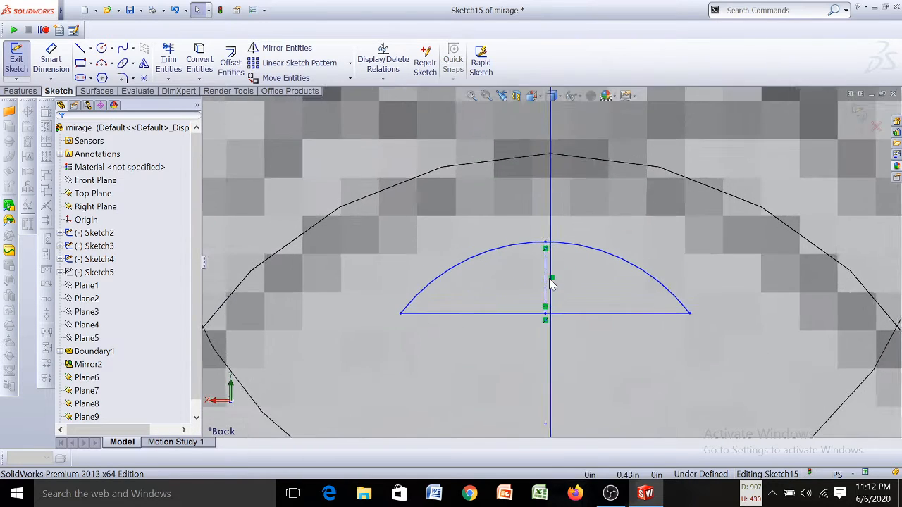
left_click(553, 281)
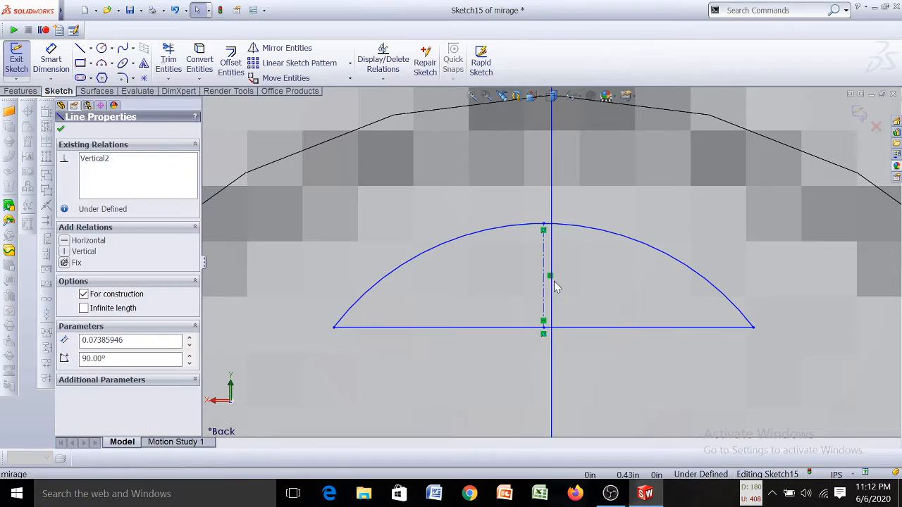
scroll(554, 282, "up", 2)
left_click_drag(555, 280, 555, 287)
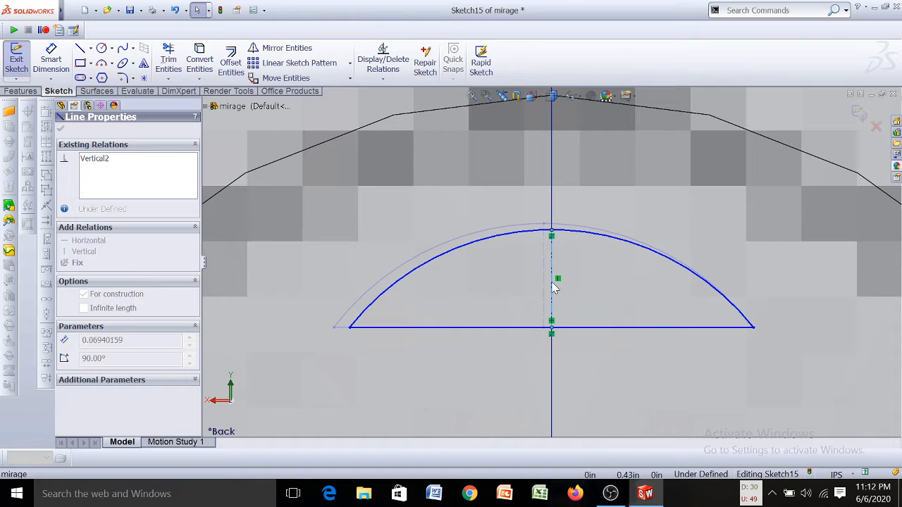
left_click(519, 374)
Return to the Back view and fine-tune the construction line's alignment with the vertical centre plane, keeping it about 0.07 in long
scroll(571, 296, "up", 8)
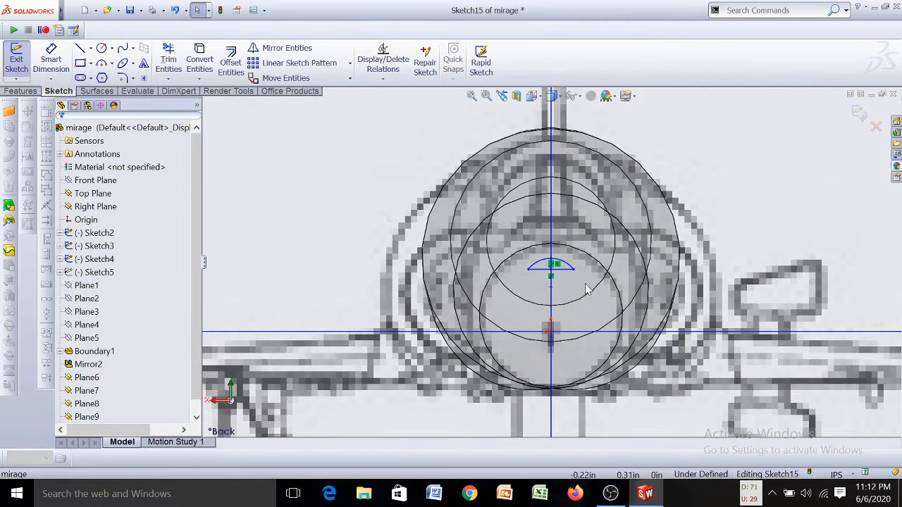
middle_click_drag(588, 289, 589, 253)
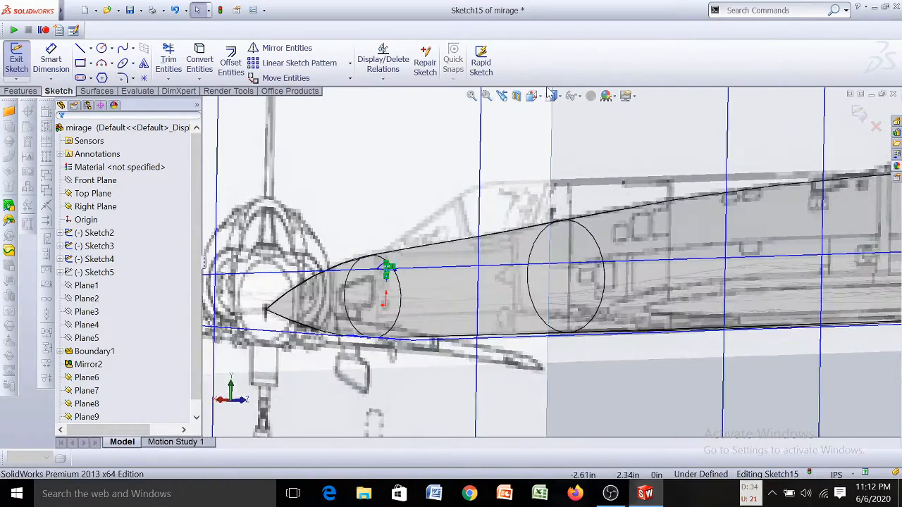
left_click(534, 97)
left_click(520, 196)
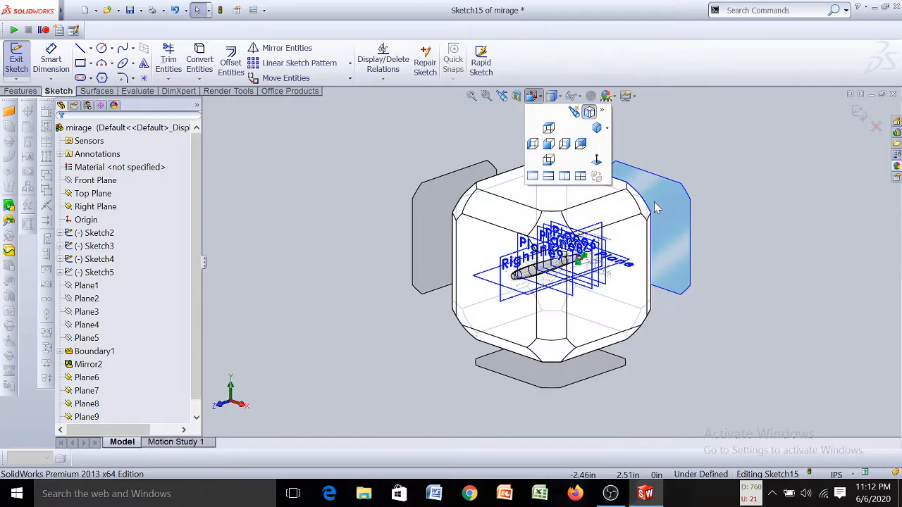
left_click(654, 207)
scroll(571, 279, "down", 10)
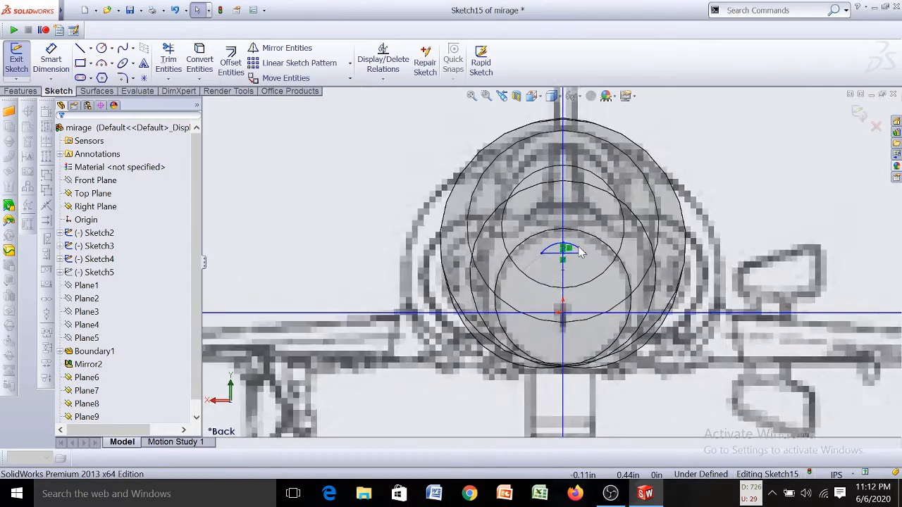
scroll(557, 253, "down", 4)
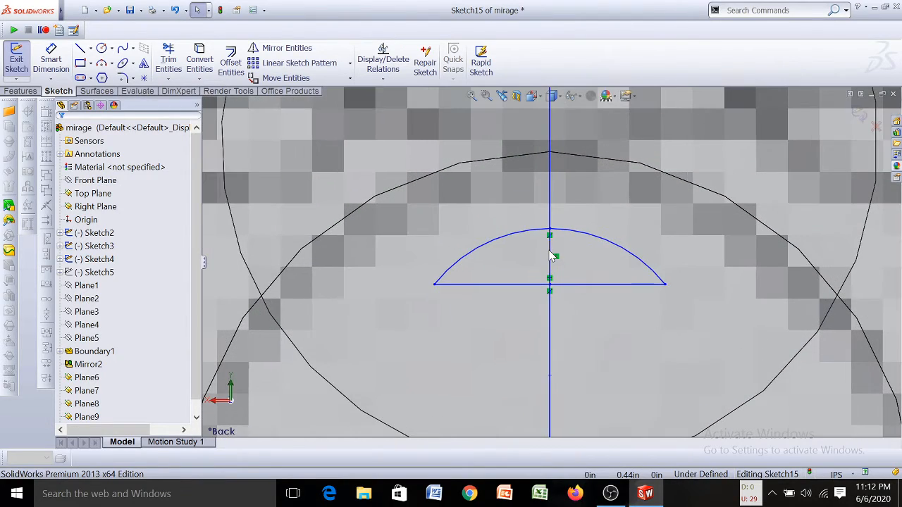
left_click(551, 255)
left_click_drag(551, 238, 557, 248)
scroll(553, 255, "down", 3)
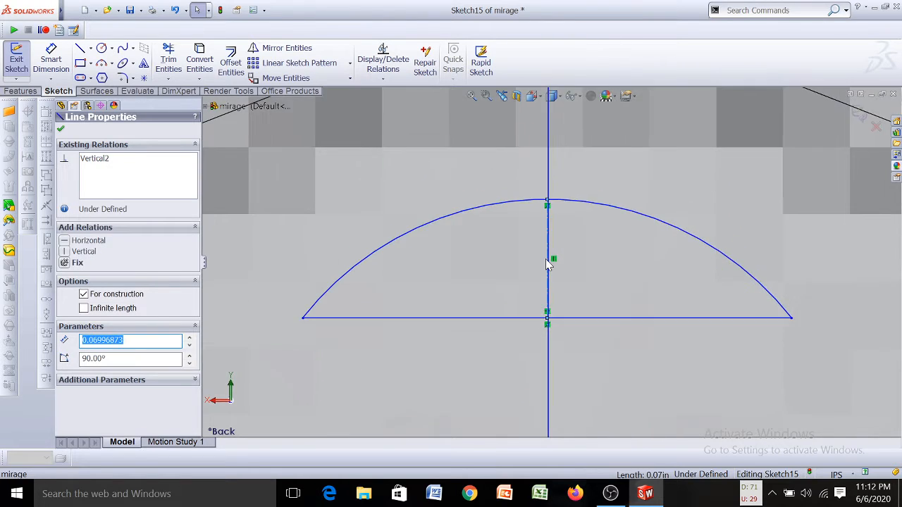
mouse_move(548, 243)
left_mouse_down()
mouse_move(551, 228)
mouse_move(551, 240)
left_mouse_up()
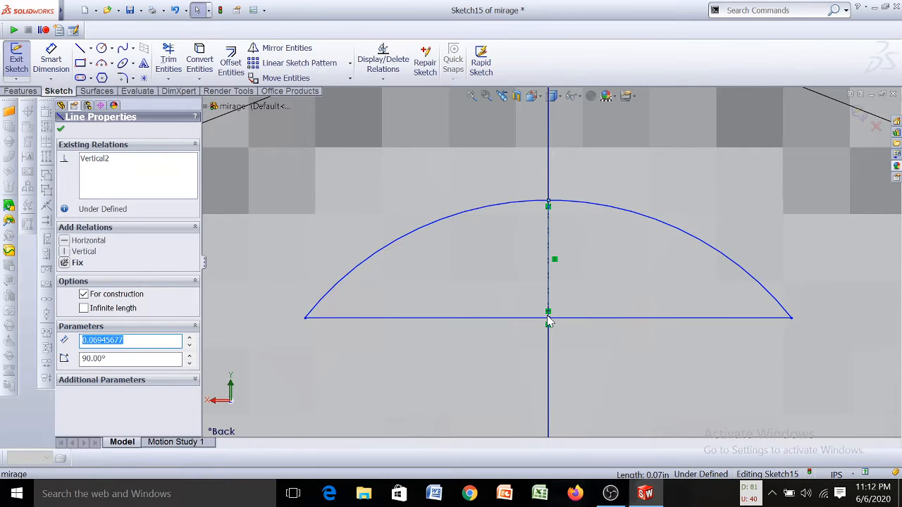
Raise the straight line's midpoint to about Y 0.43 in and the arc's apex to slightly above Y 0.48 in
left_click_drag(550, 322, 571, 306)
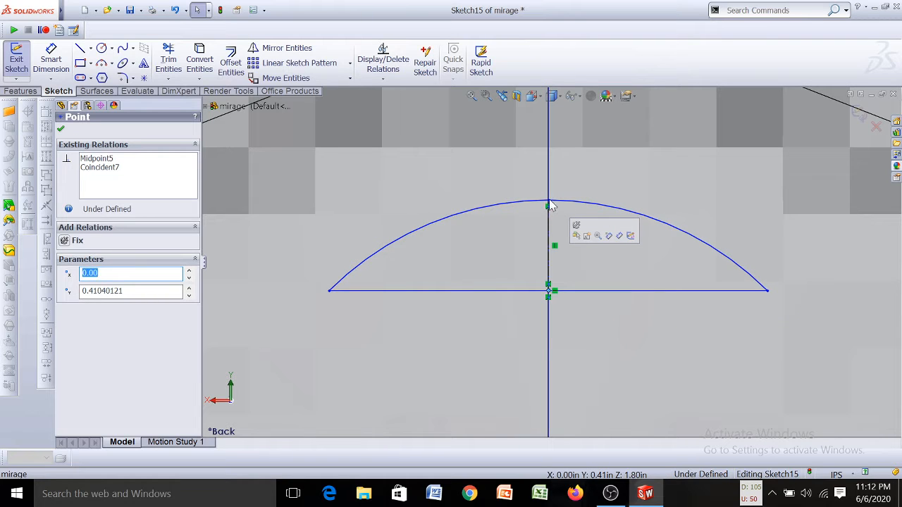
left_click_drag(551, 206, 549, 173)
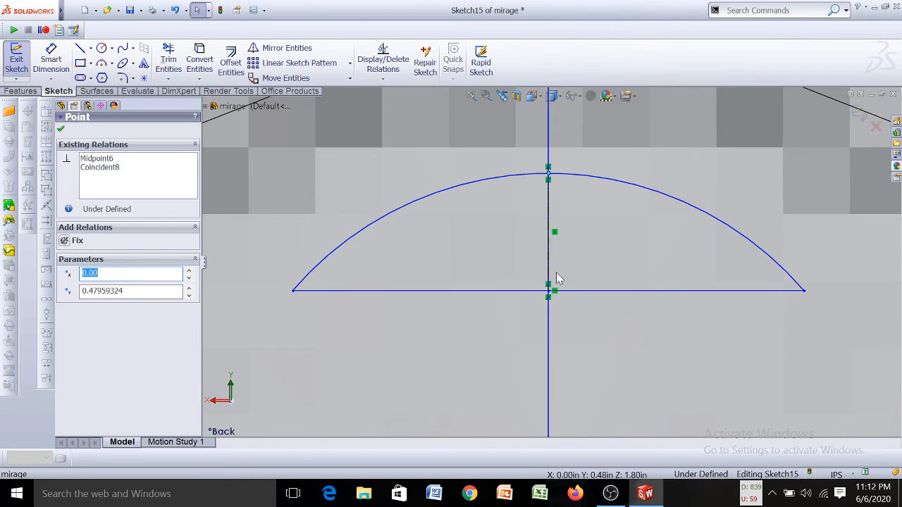
left_click_drag(548, 291, 544, 257)
scroll(548, 172, "down", 2)
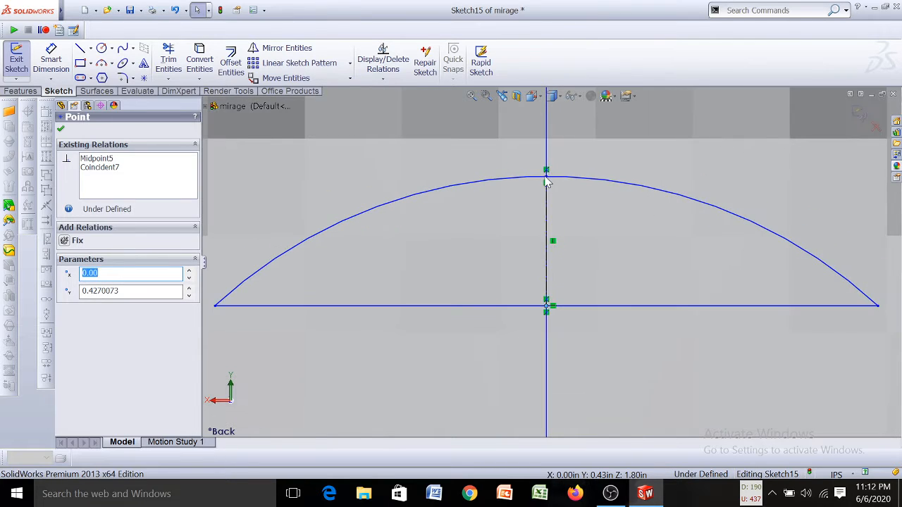
left_click_drag(548, 174, 546, 161)
left_click(471, 342)
Check the profile against the side silhouette, then raise the arc's apex to about Y 0.52 in and the straight line's midpoint to about Y 0.46 in
scroll(494, 332, "up", 2)
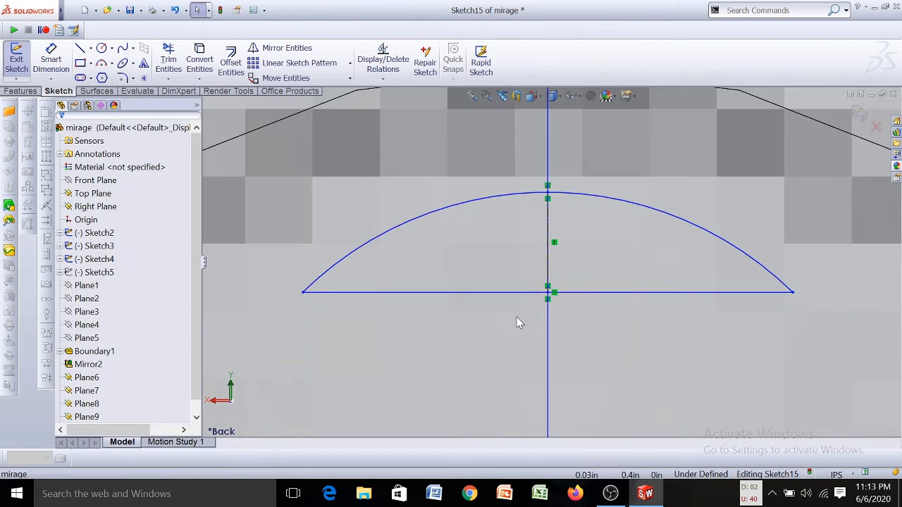
scroll(522, 313, "up", 5)
scroll(549, 273, "up", 2)
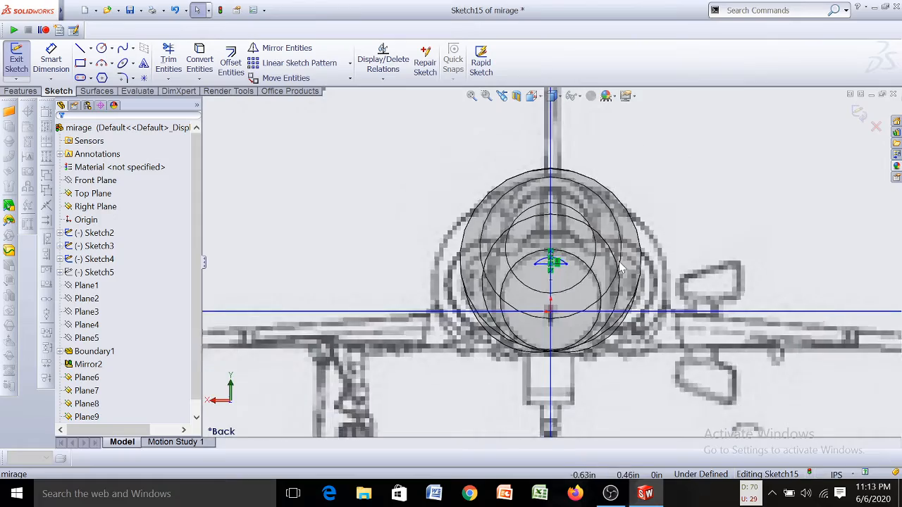
mouse_move(616, 265)
middle_mouse_down()
mouse_move(537, 271)
mouse_move(530, 261)
mouse_move(537, 259)
middle_mouse_up()
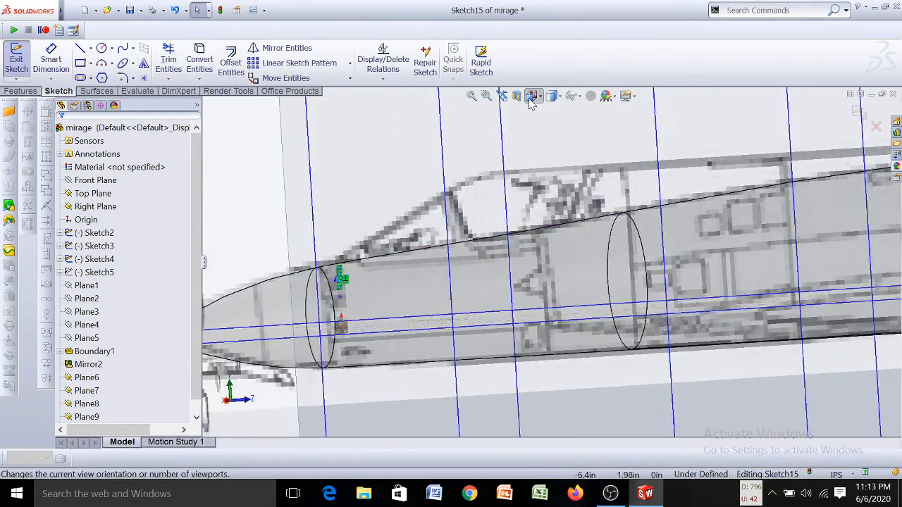
left_click(532, 96)
left_click(690, 213)
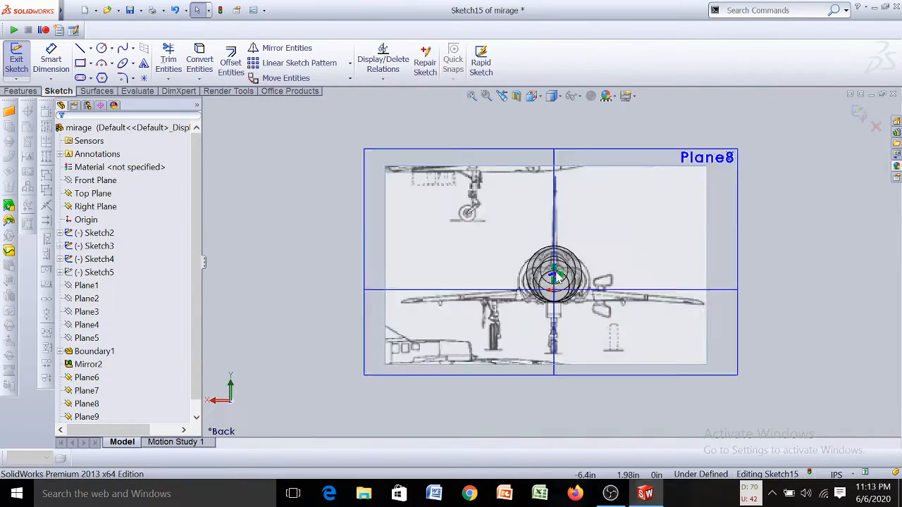
scroll(548, 273, "down", 5)
scroll(546, 273, "down", 8)
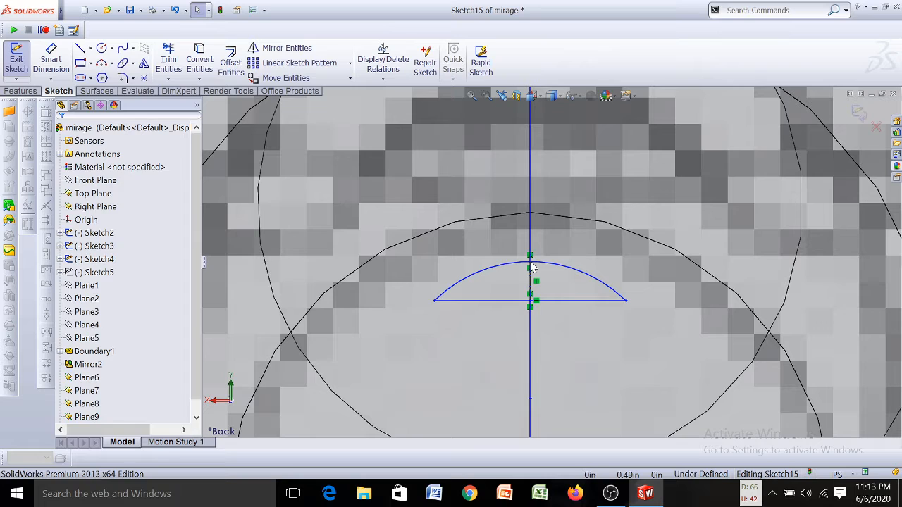
left_click_drag(530, 262, 530, 241)
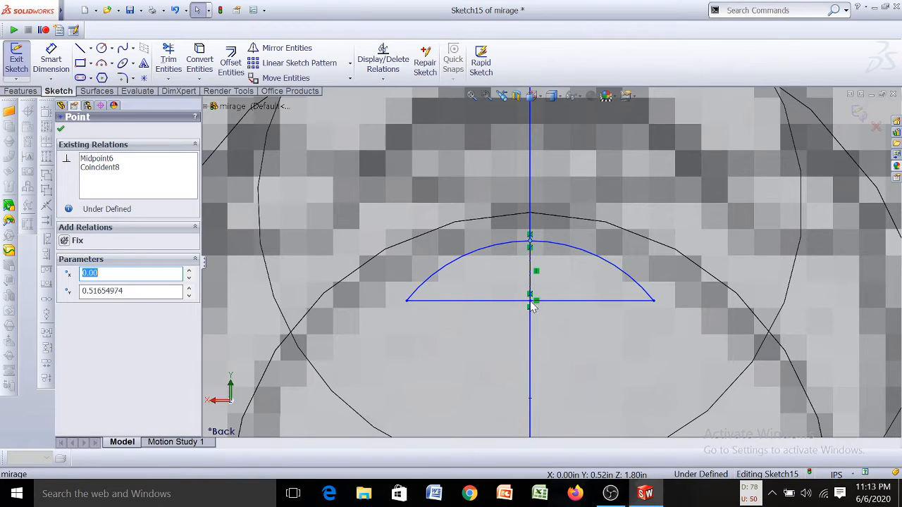
left_click_drag(532, 302, 524, 279)
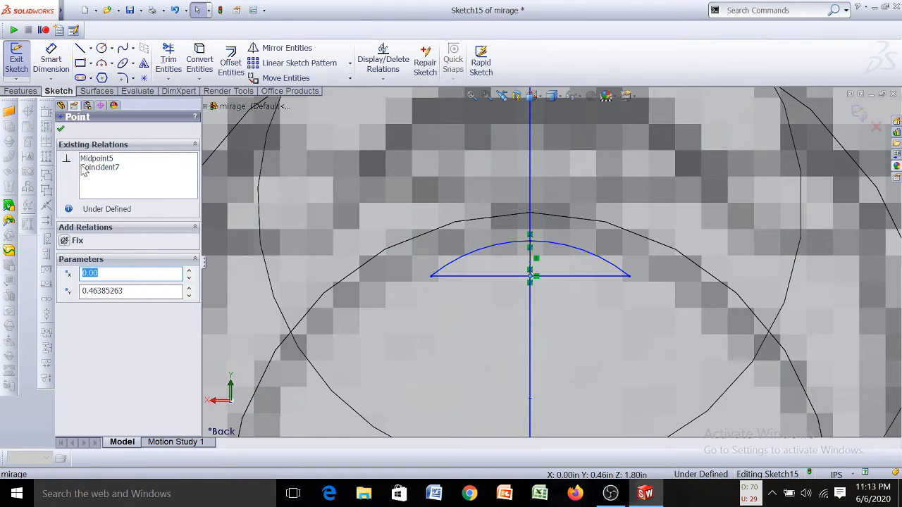
left_click(61, 131)
Close the finished profile sketch and start a new sketch on Plane7, shown in the Back view
scroll(640, 266, "up", 4)
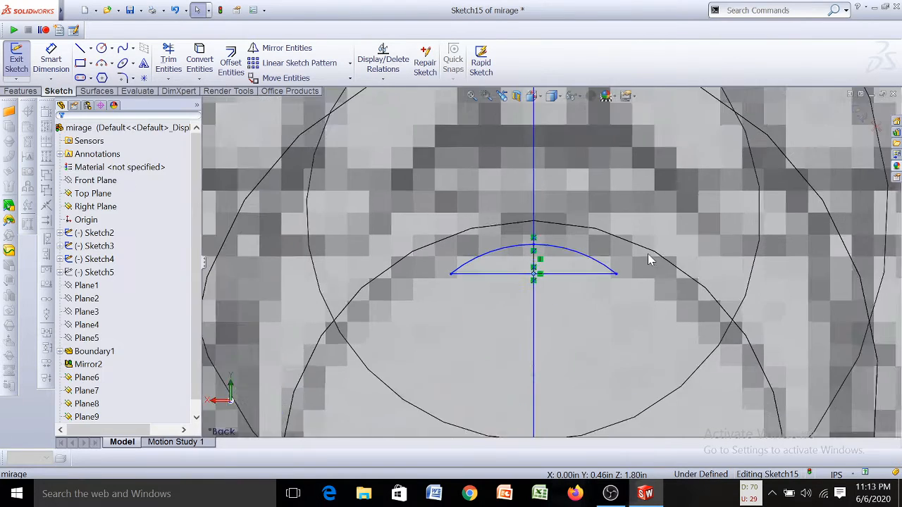
scroll(643, 259, "up", 3)
mouse_move(644, 259)
middle_mouse_down()
mouse_move(658, 247)
mouse_move(412, 303)
mouse_move(355, 294)
mouse_move(373, 296)
middle_mouse_up()
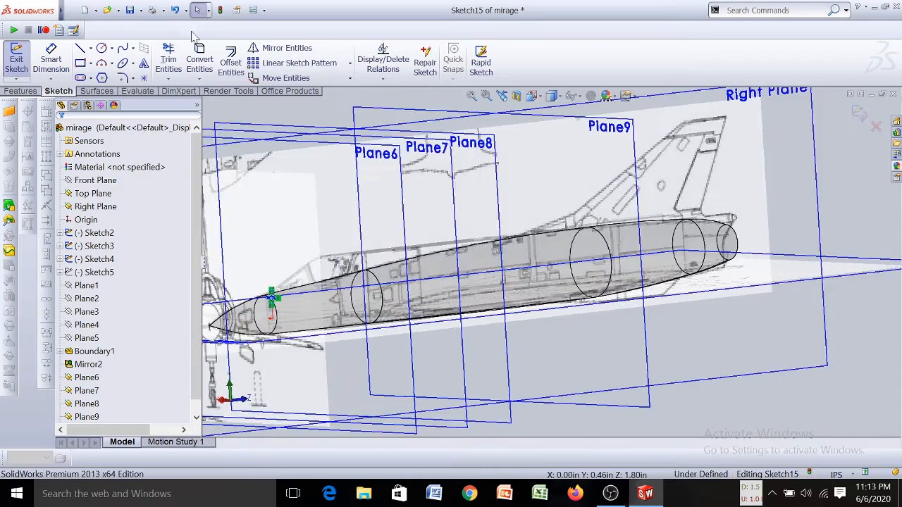
left_click(221, 15)
scroll(654, 368, "up", 4)
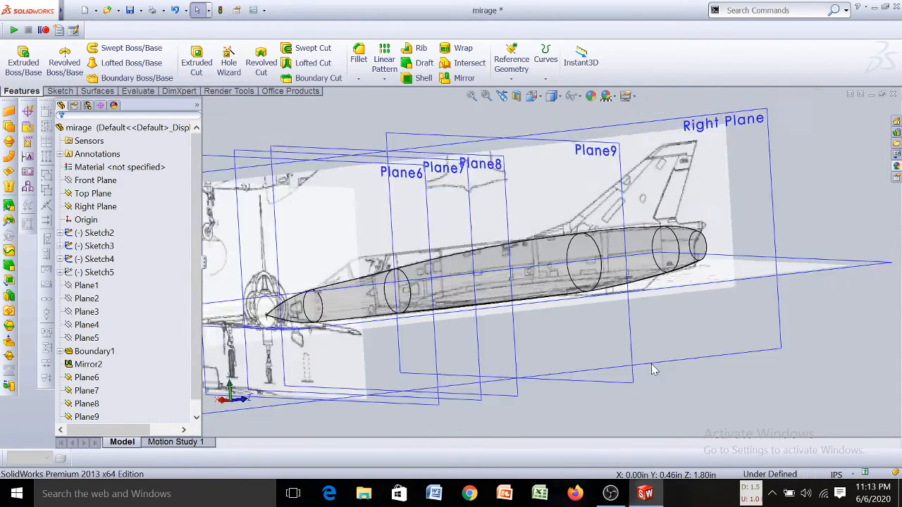
mouse_move(538, 262)
middle_mouse_down()
mouse_move(506, 250)
mouse_move(391, 361)
middle_mouse_up()
left_click(429, 332)
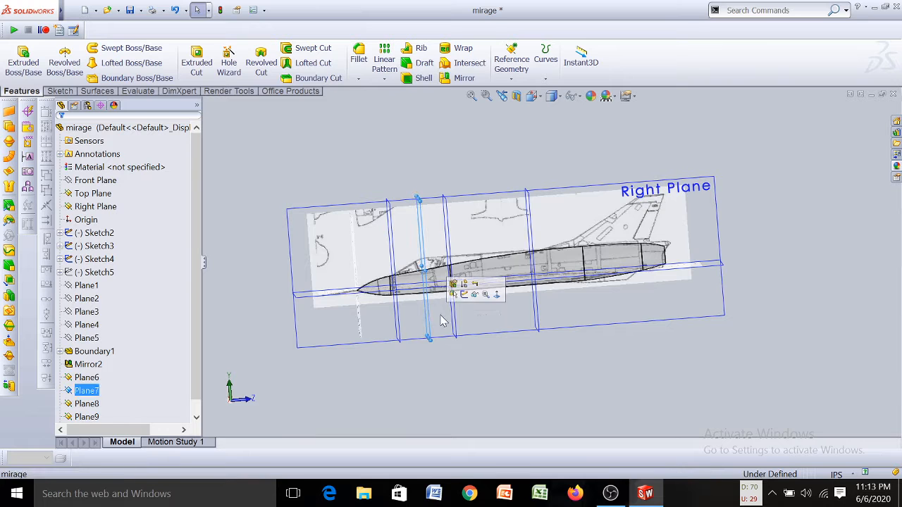
left_click(467, 297)
left_click(534, 98)
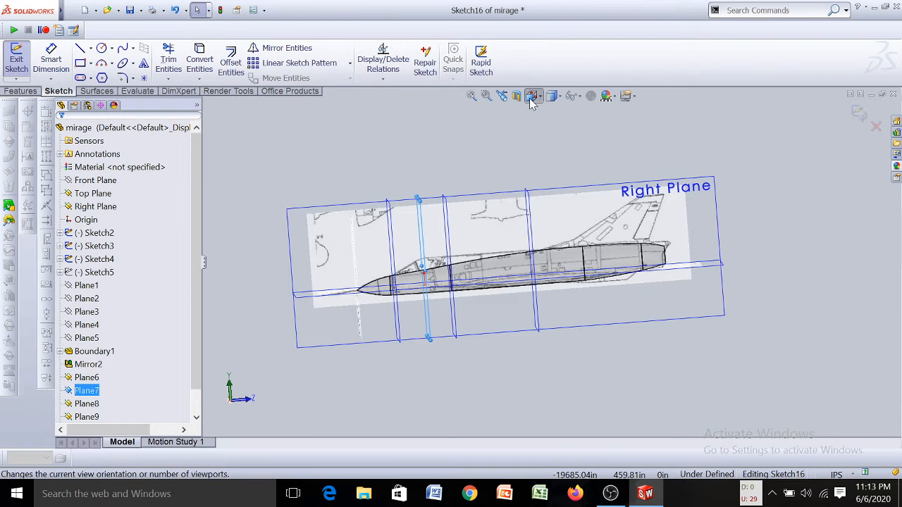
left_click(664, 215)
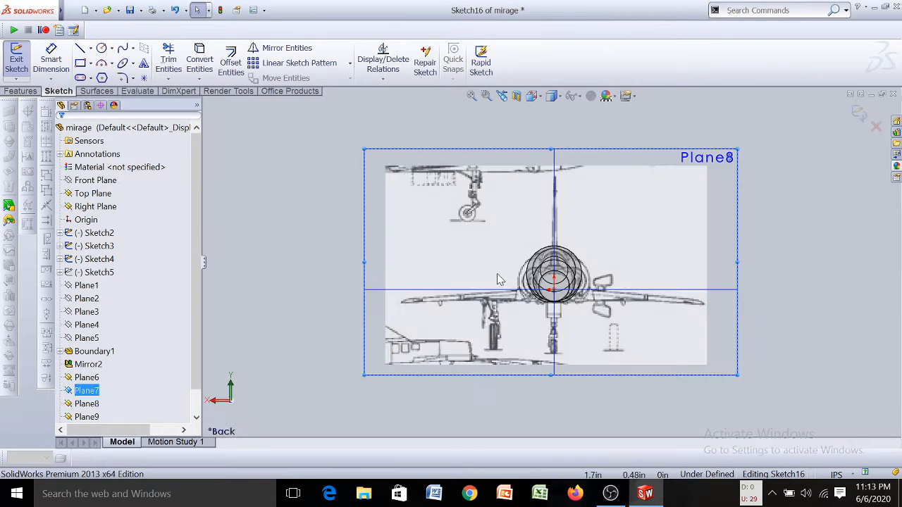
scroll(613, 210, "down", 6)
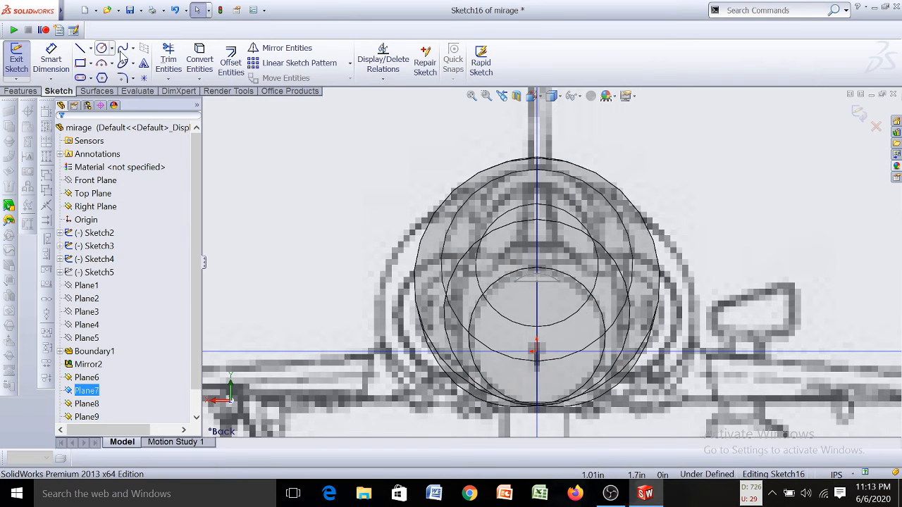
Draw a horizontal line about 0.43 in long outward from the vertical centre plane, just above the smallest fuselage circle
left_click(80, 51)
scroll(549, 274, "down", 3)
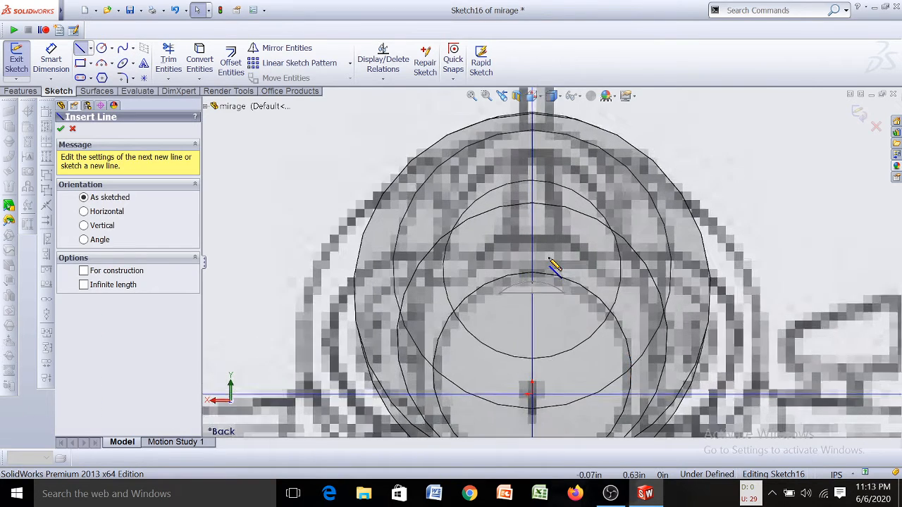
scroll(536, 274, "up", 3)
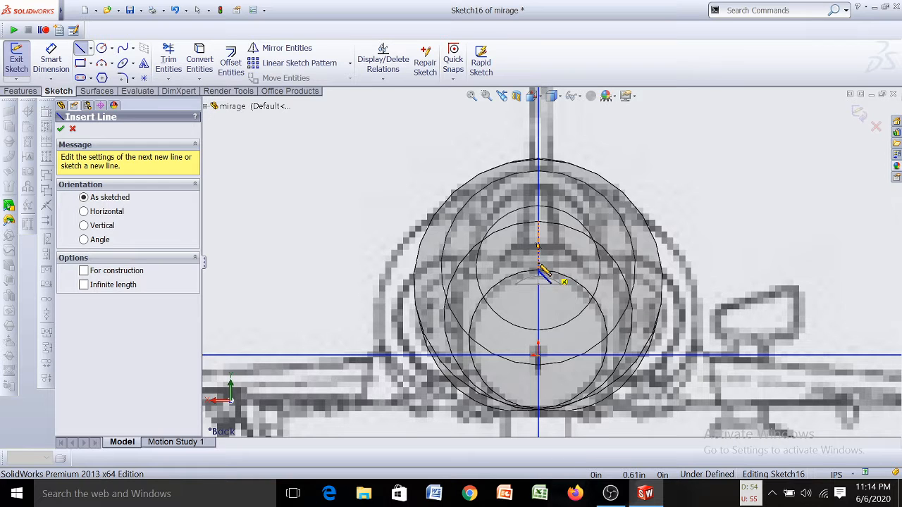
left_click(539, 267)
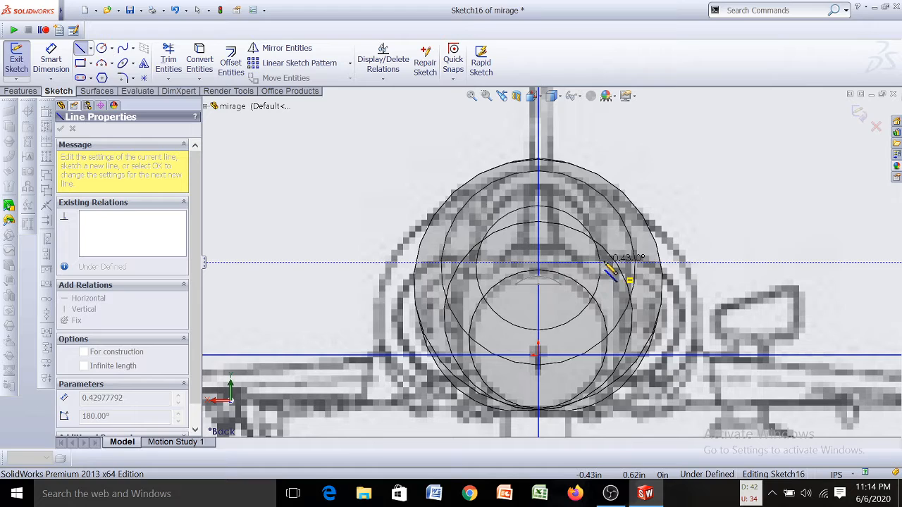
left_click(604, 265)
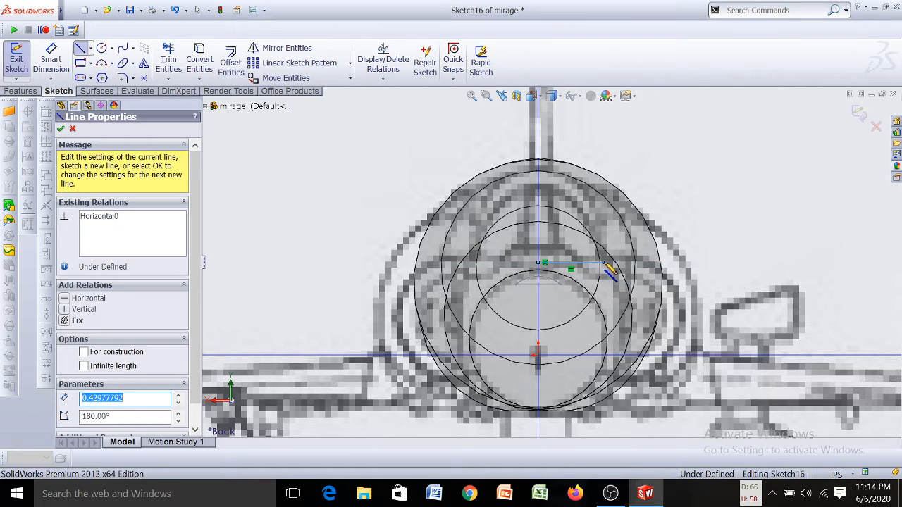
key("Escape")
In the Back view, draw a two-point spline from the horizontal line's outer end up to the vertical centre plane
scroll(604, 266, "up", 3)
middle_click_drag(603, 262, 533, 122)
left_click(533, 96)
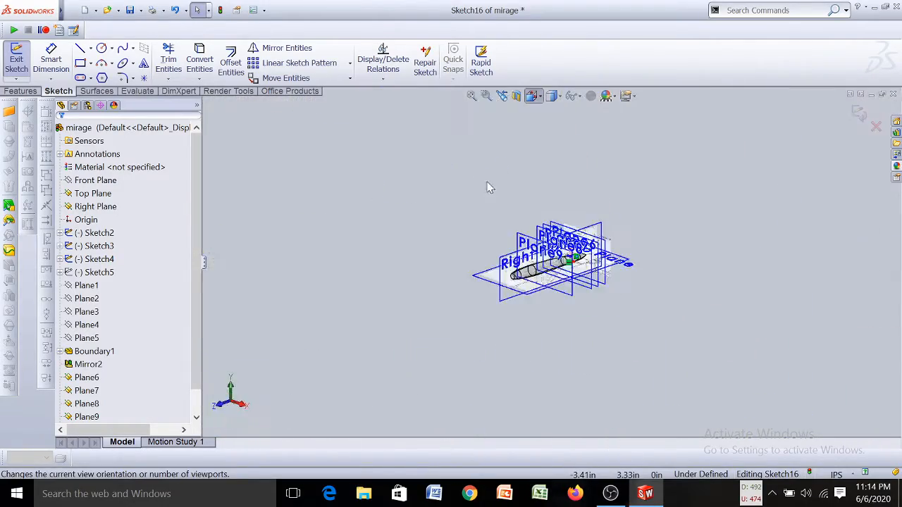
left_click(655, 203)
scroll(535, 254, "down", 6)
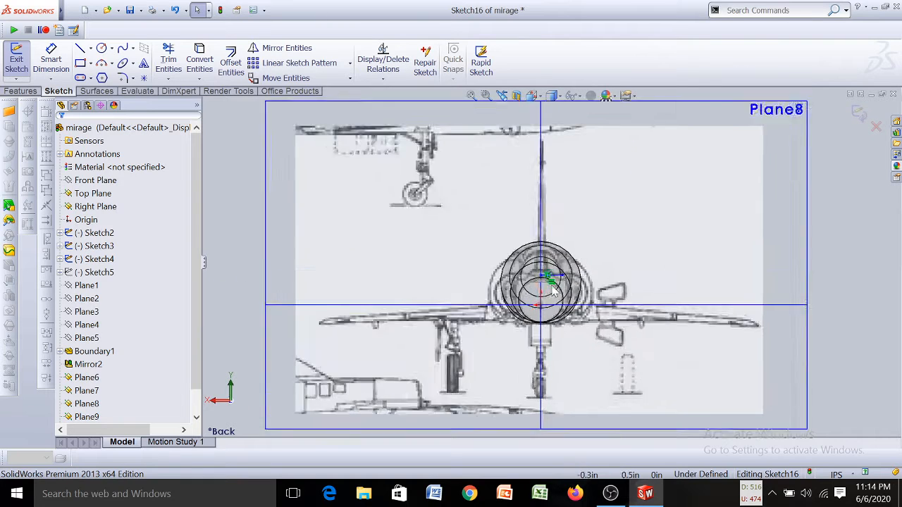
left_click(123, 48)
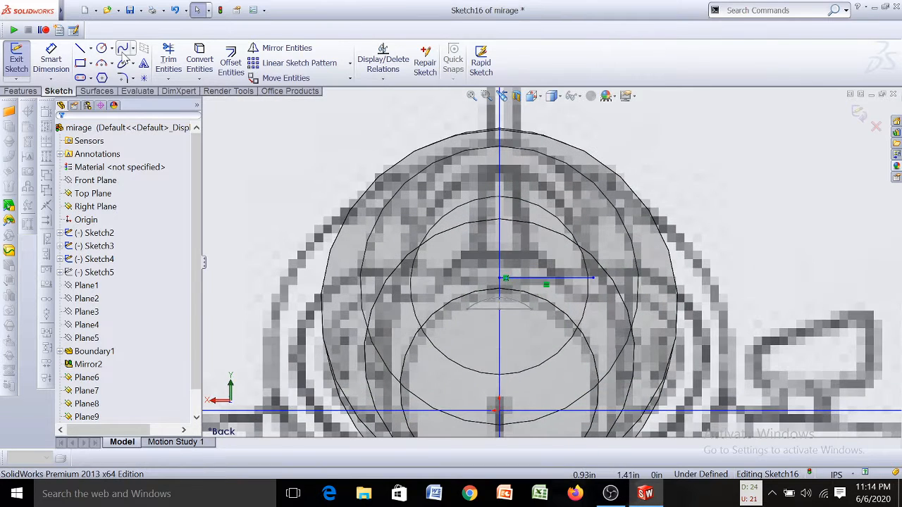
left_click(594, 280)
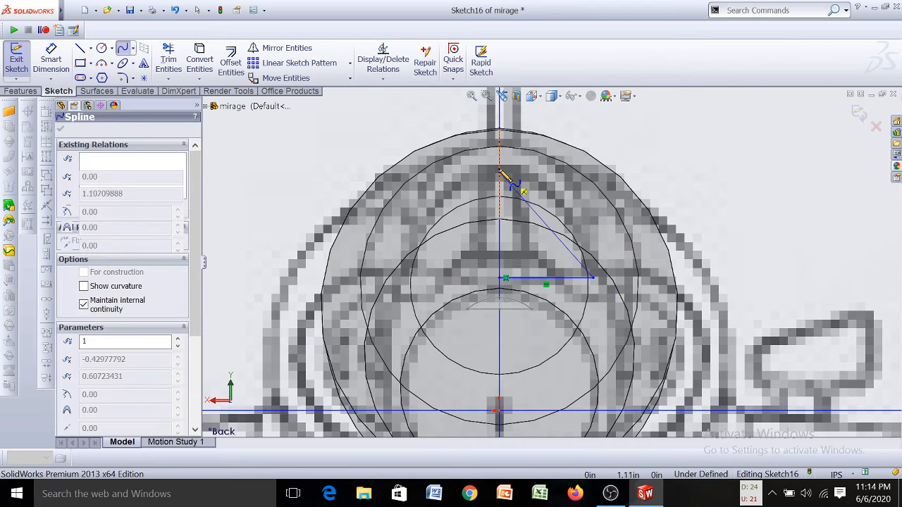
left_click(499, 174)
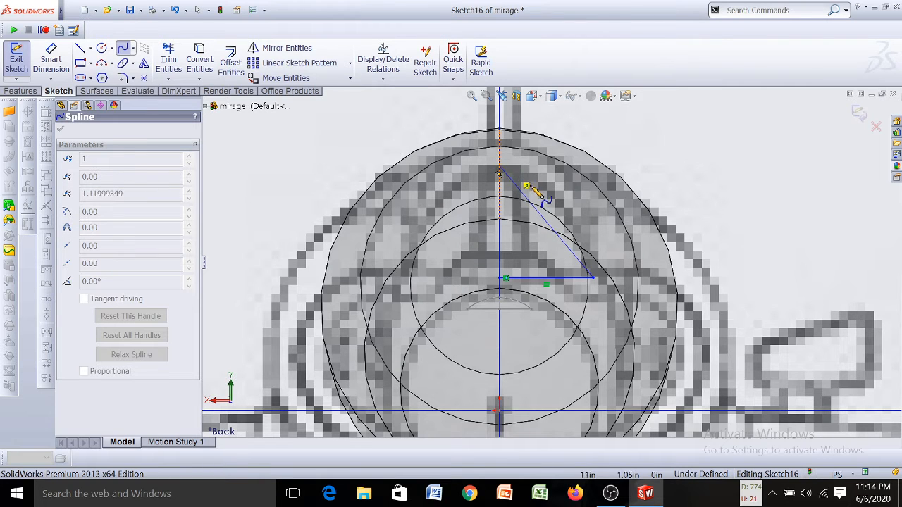
scroll(527, 185, "up", 5)
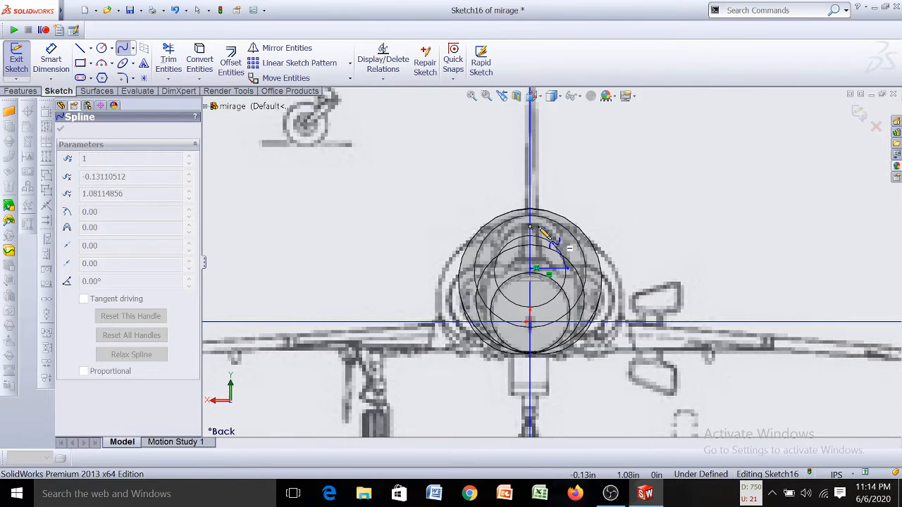
scroll(539, 229, "down", 4)
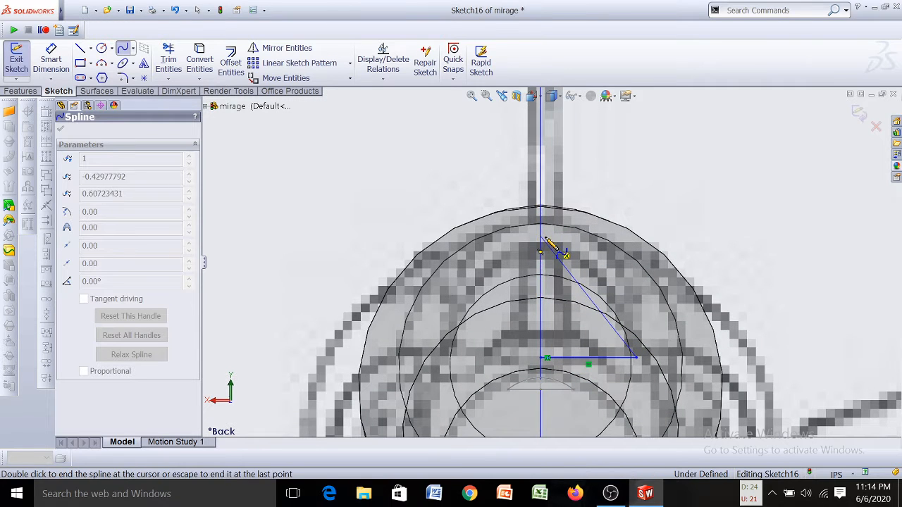
left_click(545, 240)
key("Escape")
Raise the spline's upper endpoint along the centre plane to about Y 1.32 in to match the side silhouette, then return to the Back view
scroll(548, 241, "up", 4)
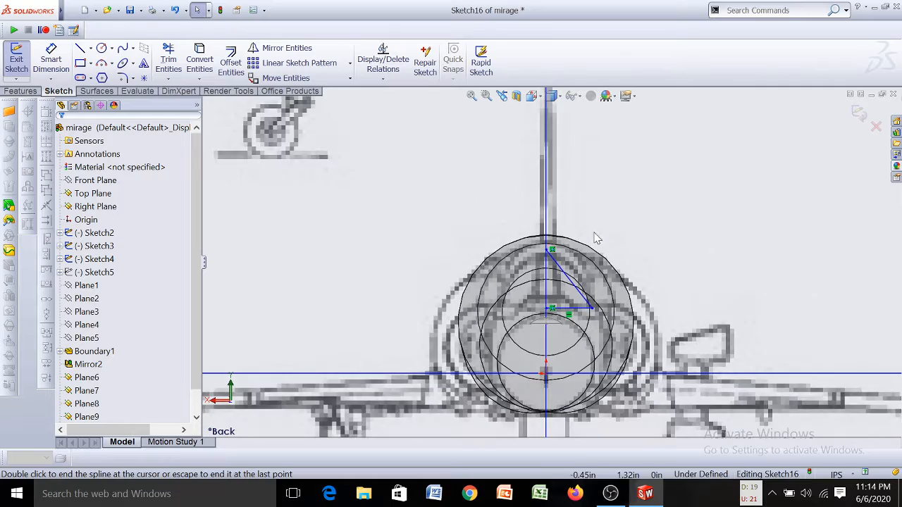
middle_click_drag(599, 237, 550, 241)
scroll(416, 271, "down", 5)
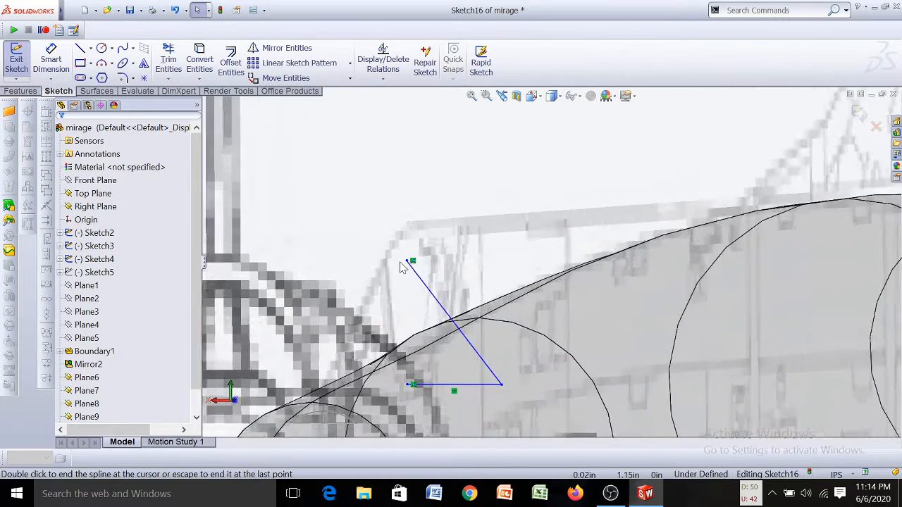
left_click_drag(419, 262, 420, 217)
left_click(532, 96)
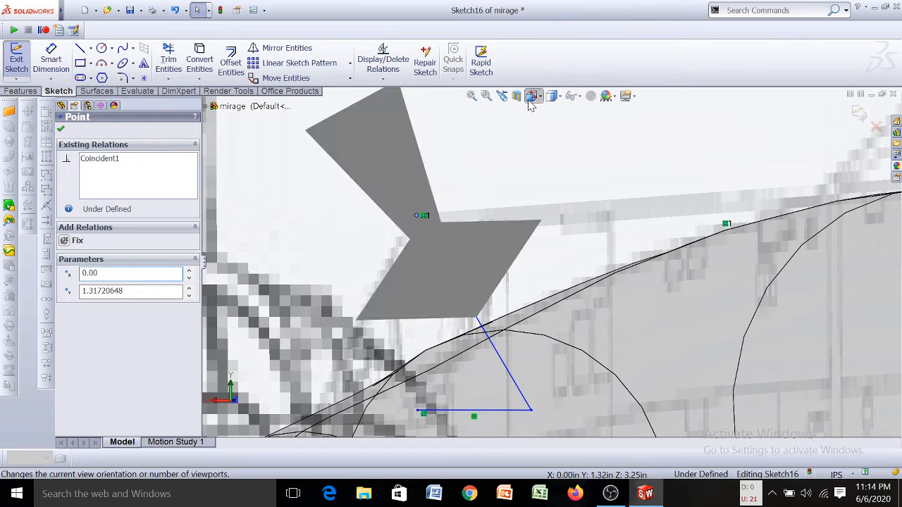
left_click(664, 221)
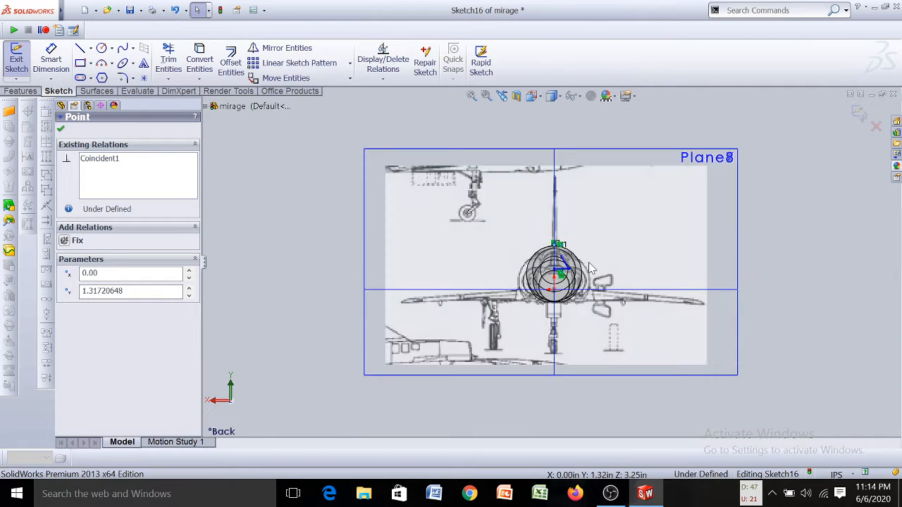
scroll(500, 234, "down", 3)
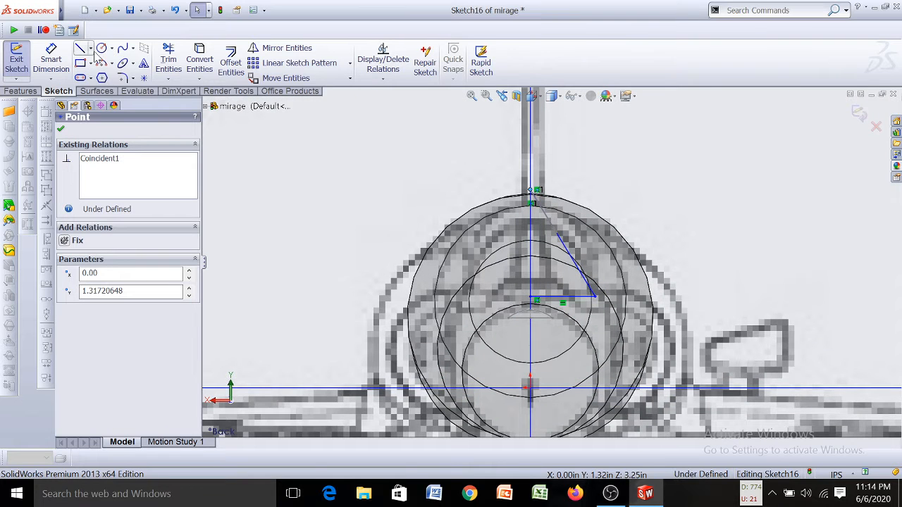
left_click(91, 49)
left_click(91, 77)
scroll(515, 171, "down", 3)
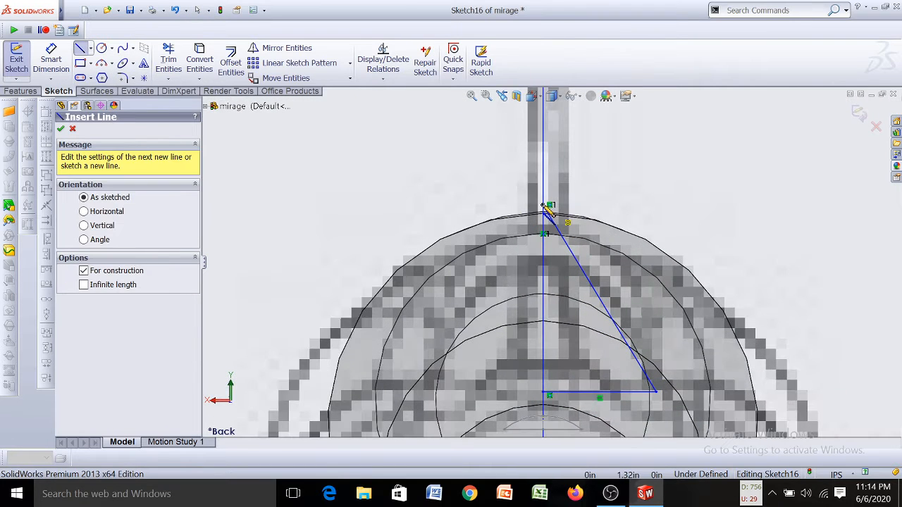
left_click(72, 130)
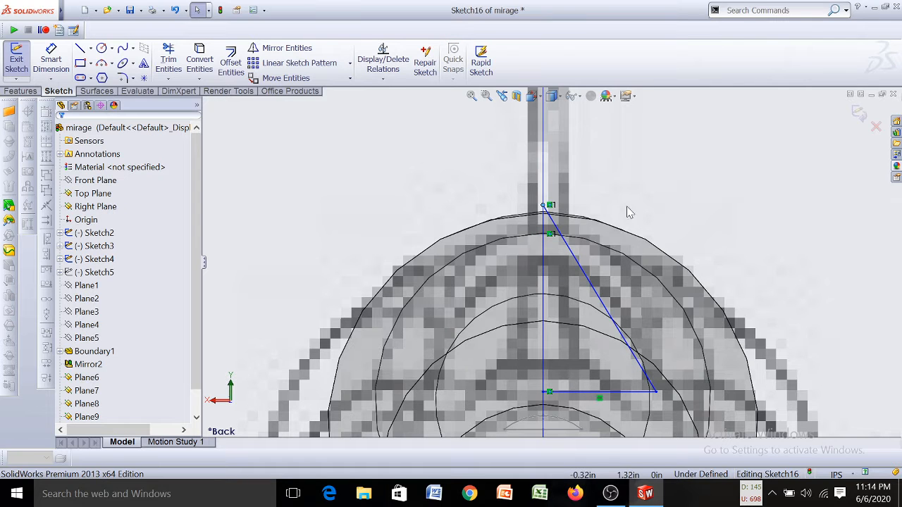
left_click(552, 233)
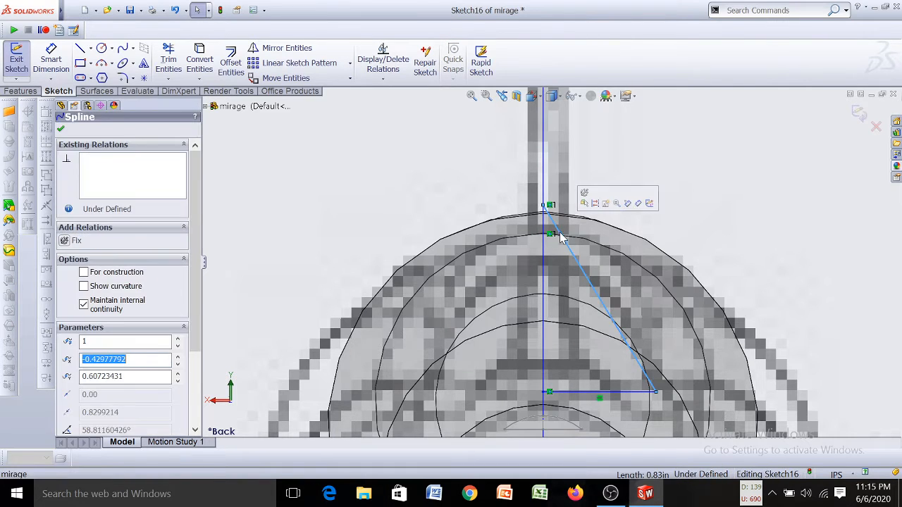
key("Escape")
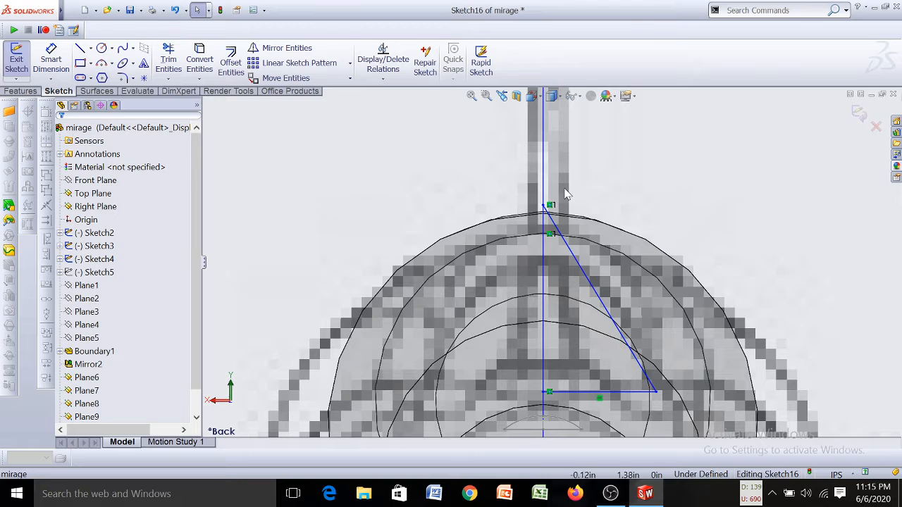
Draw a vertical construction line about 0.71 in long from the spline's upper endpoint down to the horizontal line's inner end
left_click(111, 48)
left_click(91, 63)
left_click(90, 48)
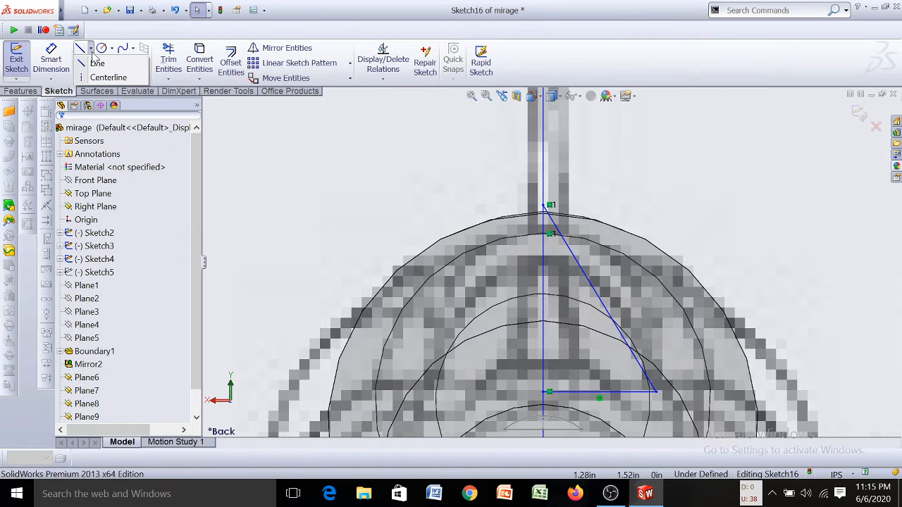
left_click(95, 75)
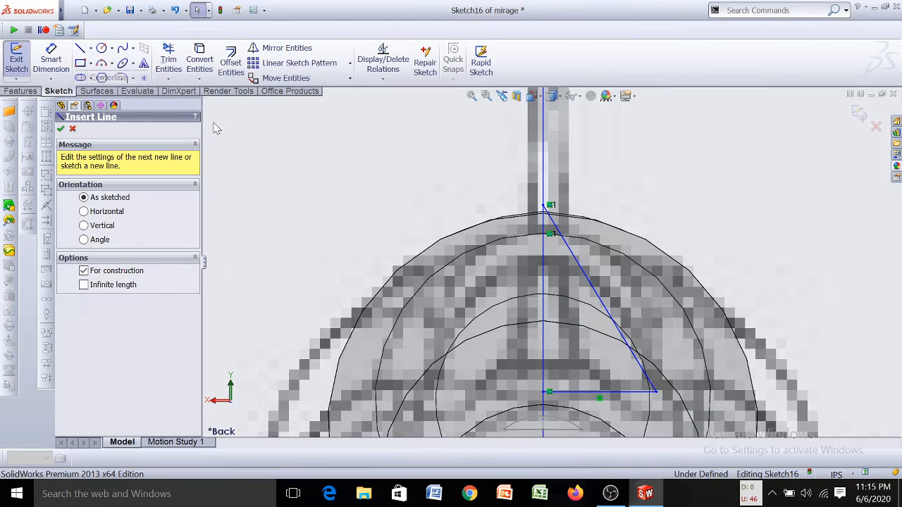
left_click(546, 203)
scroll(572, 309, "up", 1)
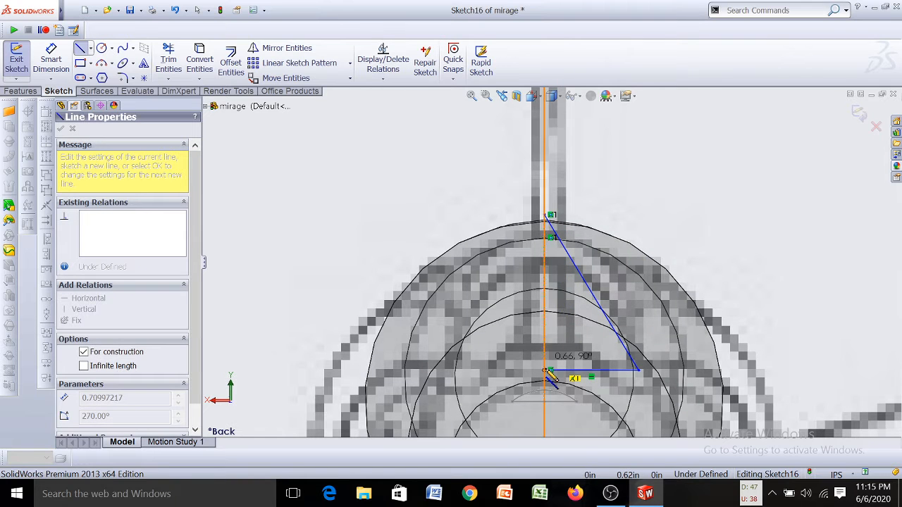
left_click(548, 373)
key("Escape")
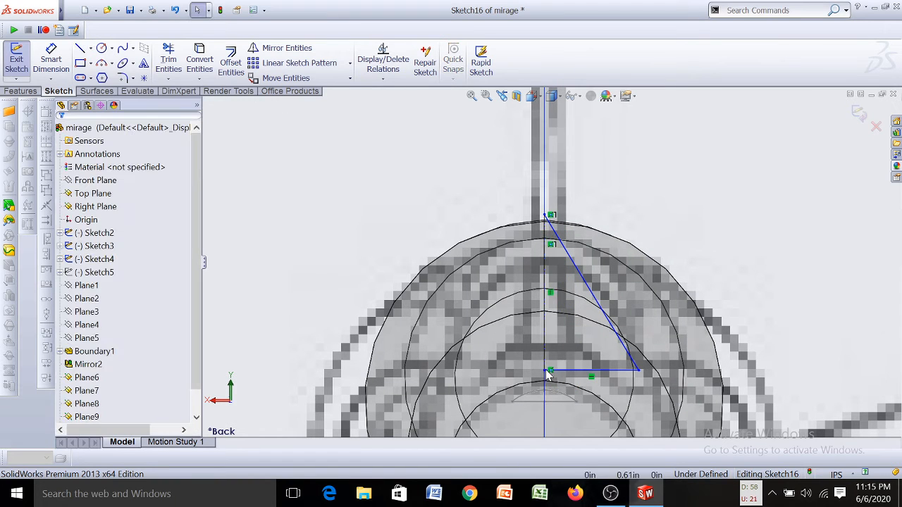
Bulge the spline outward with its end tangent handles to form a rounded half canopy profile
scroll(600, 322, "down", 2)
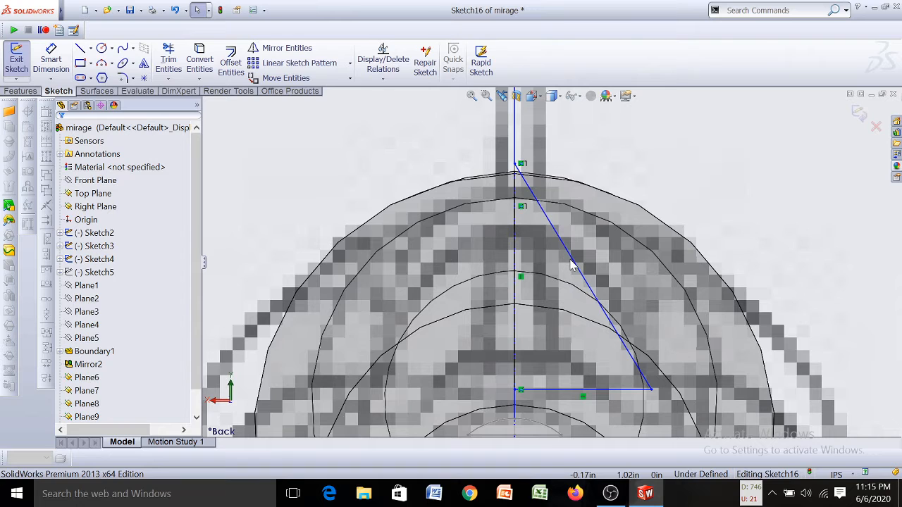
left_click(620, 325)
left_click_drag(616, 326, 656, 317)
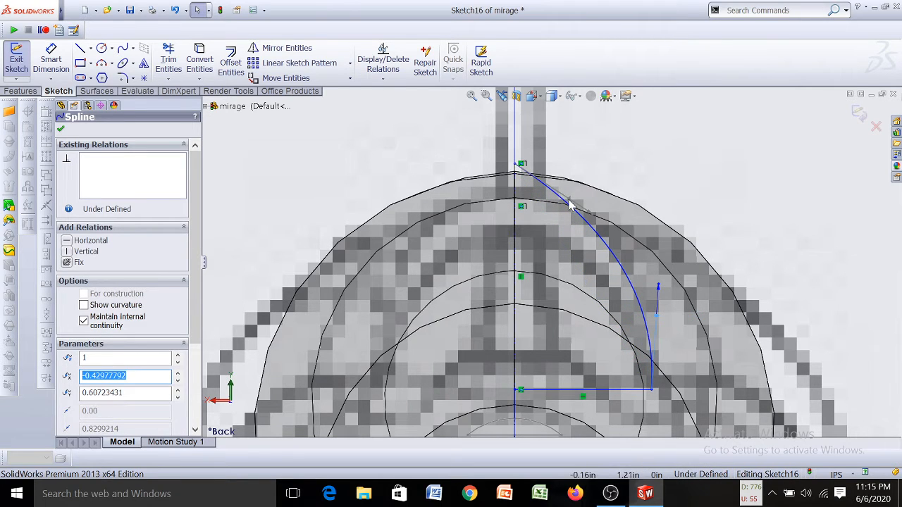
left_click_drag(571, 204, 576, 171)
left_click_drag(656, 345, 654, 346)
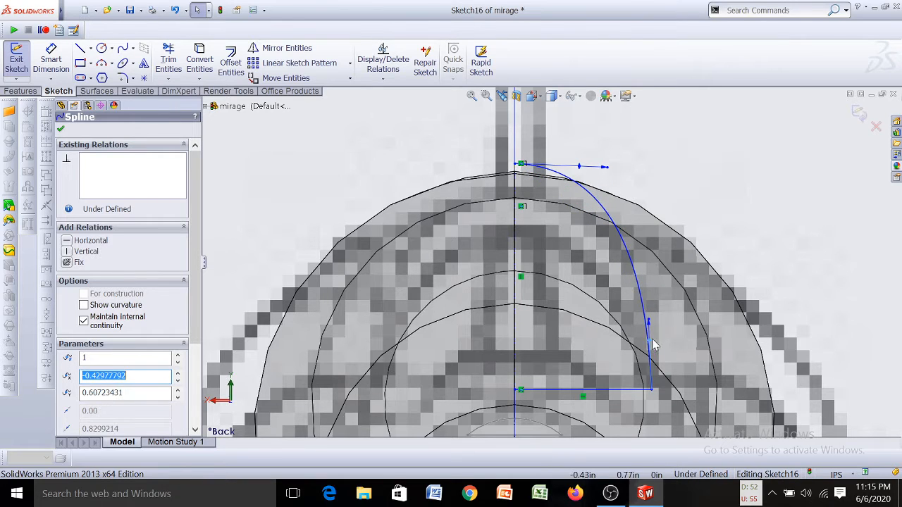
Constrain the spline's lower tangent handle to vertical and its upper tangent handle to horizontal
left_click(69, 252)
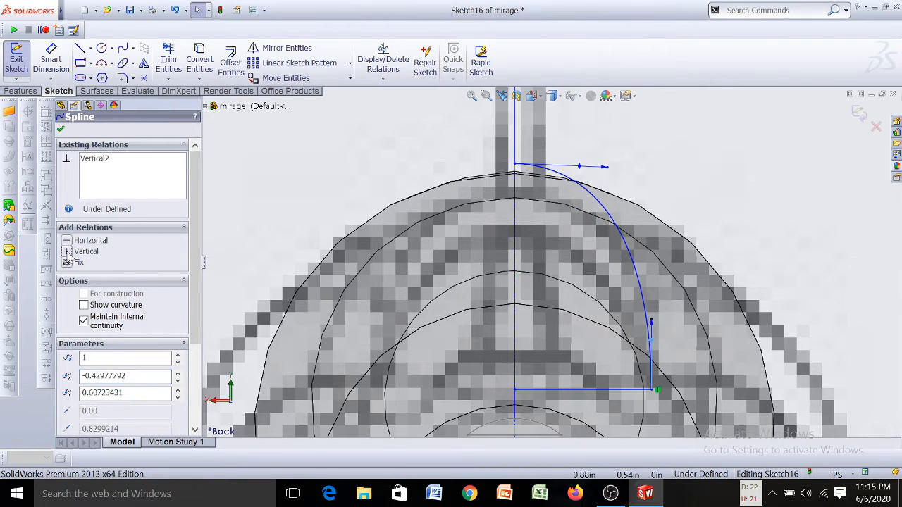
key("Escape")
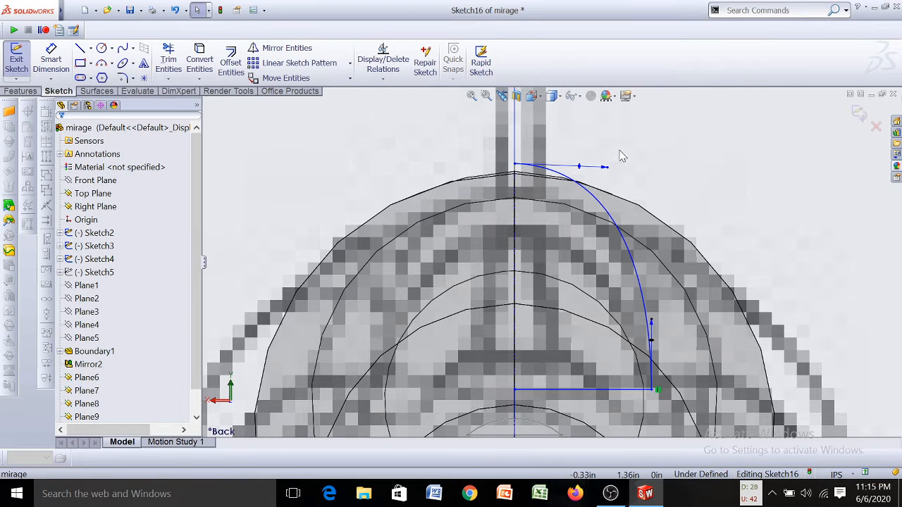
left_click(580, 168)
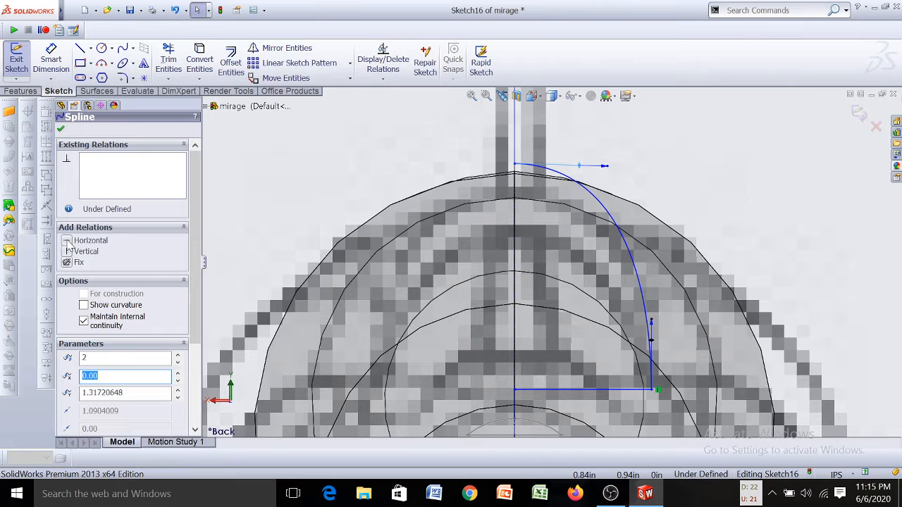
left_click(67, 242)
scroll(621, 262, "up", 4)
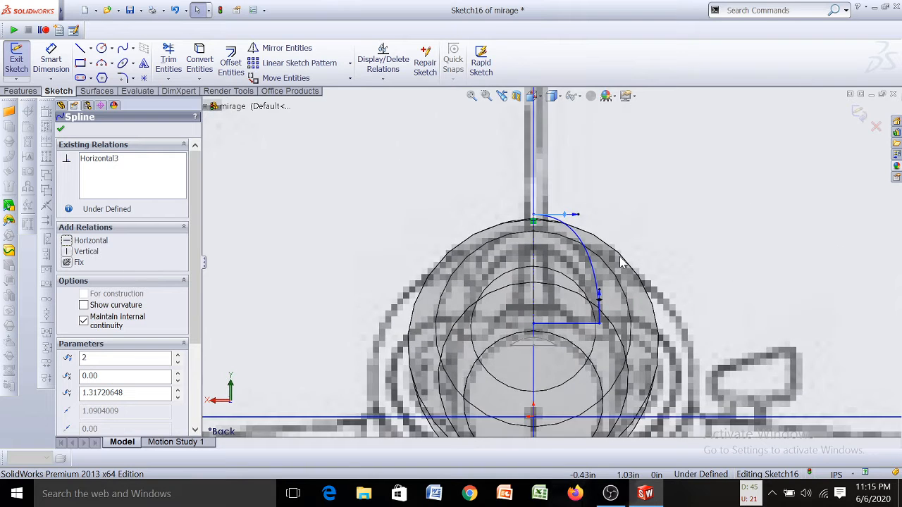
scroll(621, 262, "down", 2)
scroll(621, 263, "up", 1)
scroll(621, 262, "up", 3)
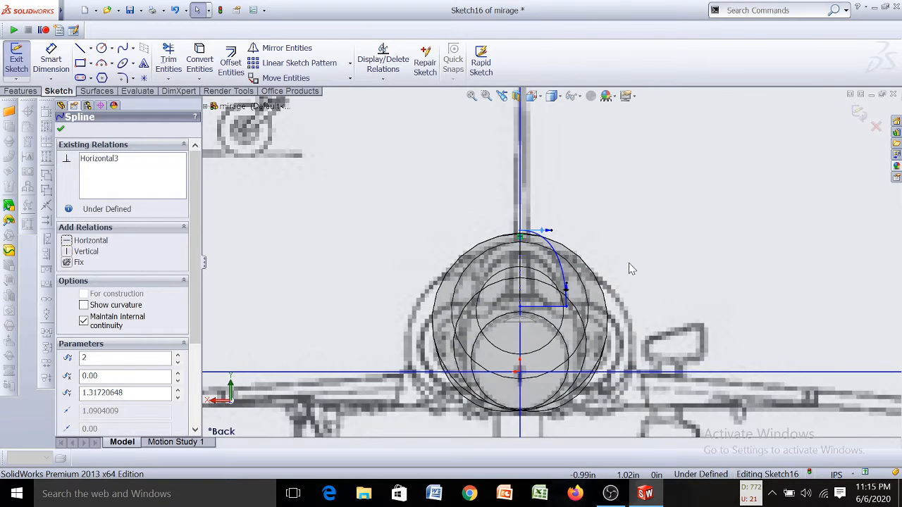
middle_click_drag(628, 267, 637, 267)
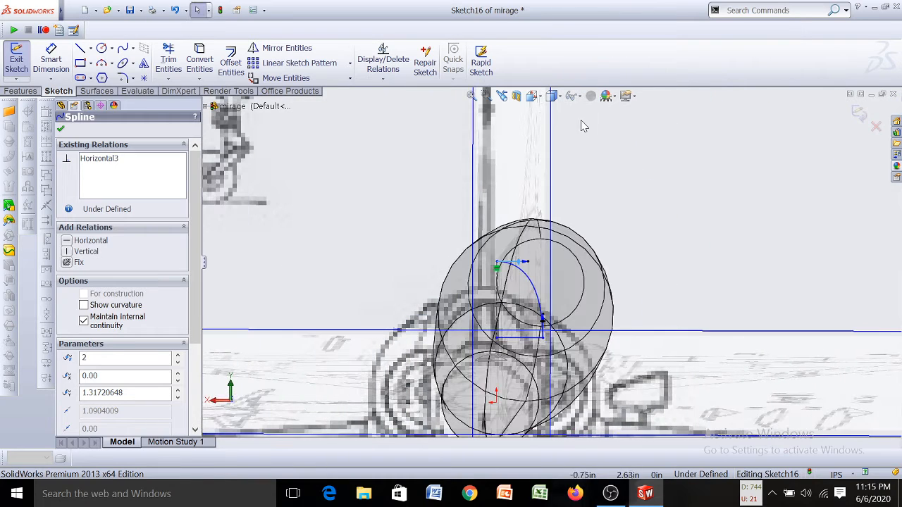
left_click(62, 129)
Mirror the spline and the horizontal line about the vertical construction line to complete the canopy profile
left_click(281, 48)
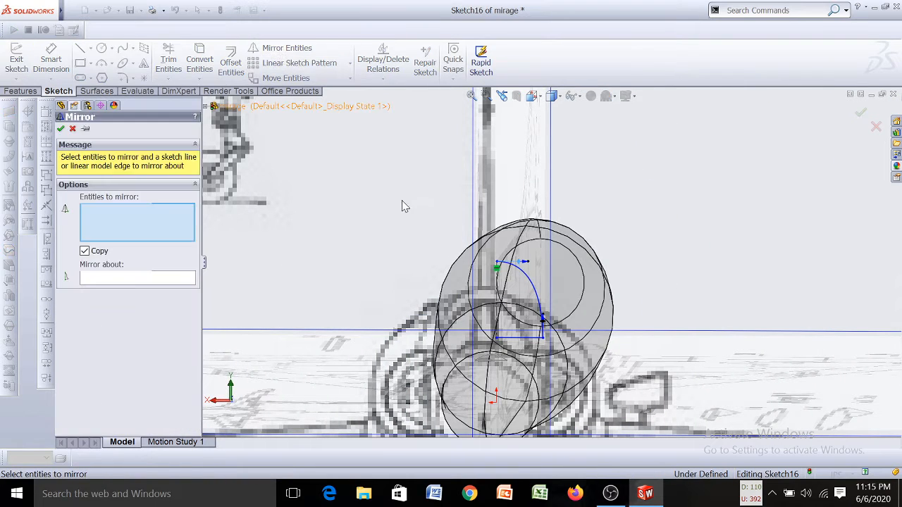
scroll(506, 283, "down", 2)
left_click(550, 288)
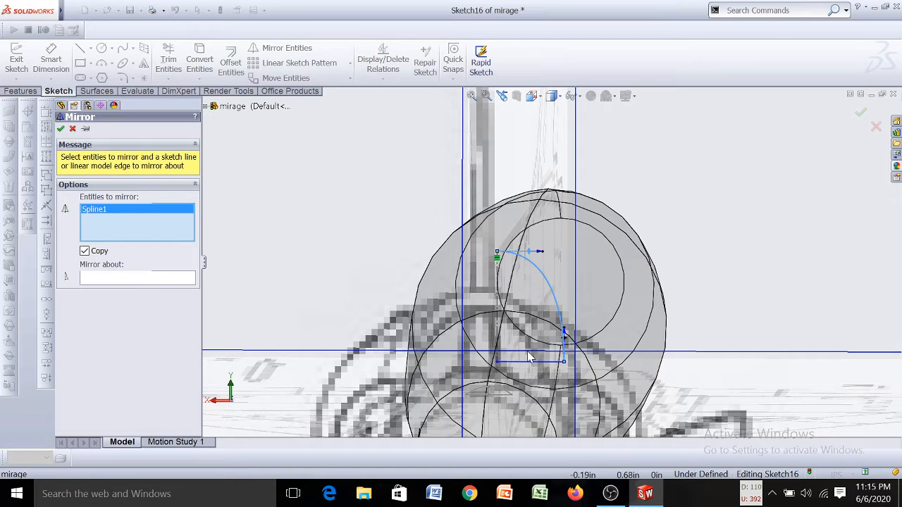
left_click(535, 362)
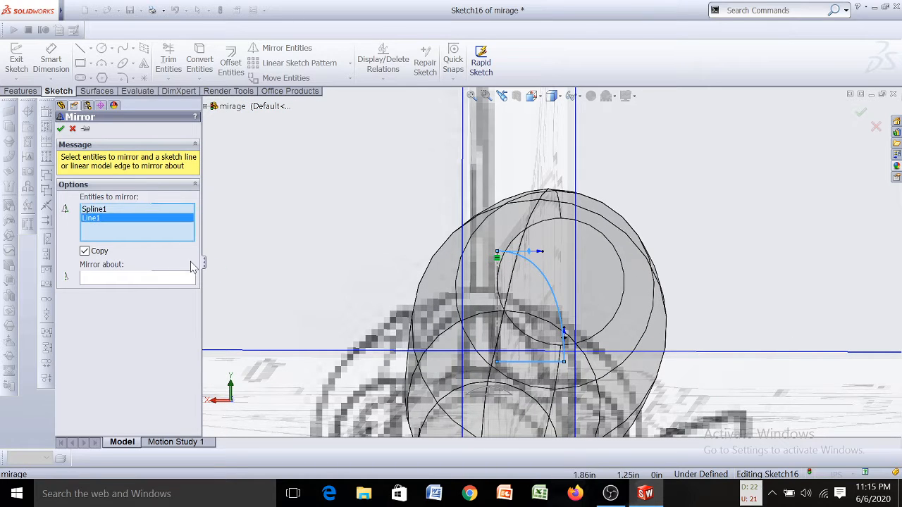
left_click(159, 280)
left_click(496, 317)
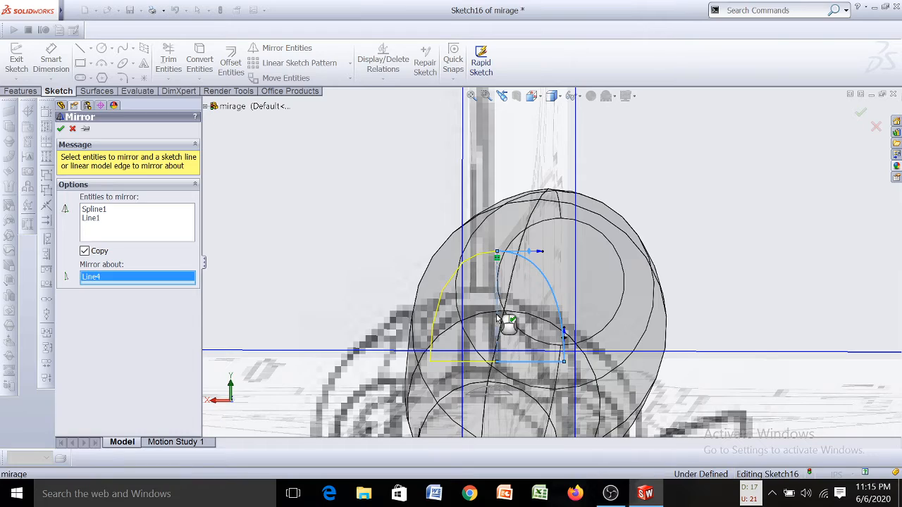
key("Return")
scroll(497, 317, "up", 5)
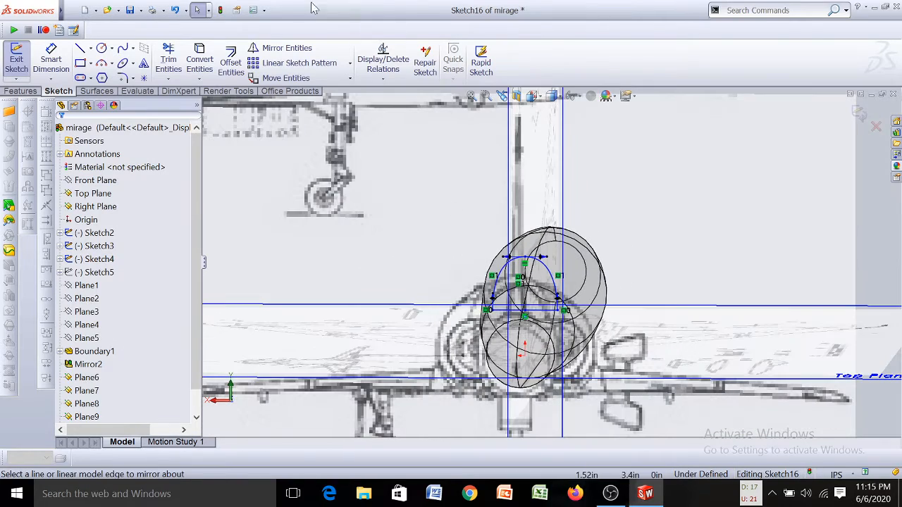
Close the completed profile sketch and start a new sketch on Plane8, shown in the Back view
left_click(229, 10)
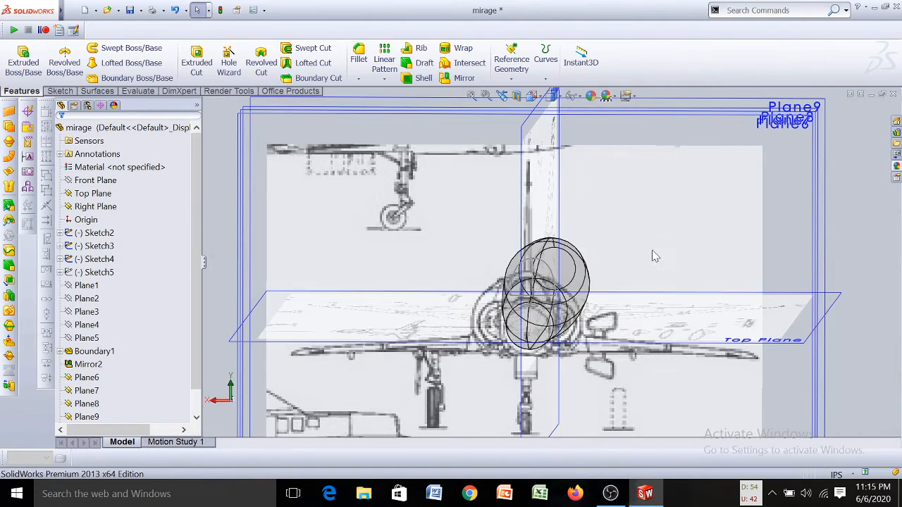
middle_click_drag(653, 252, 588, 254)
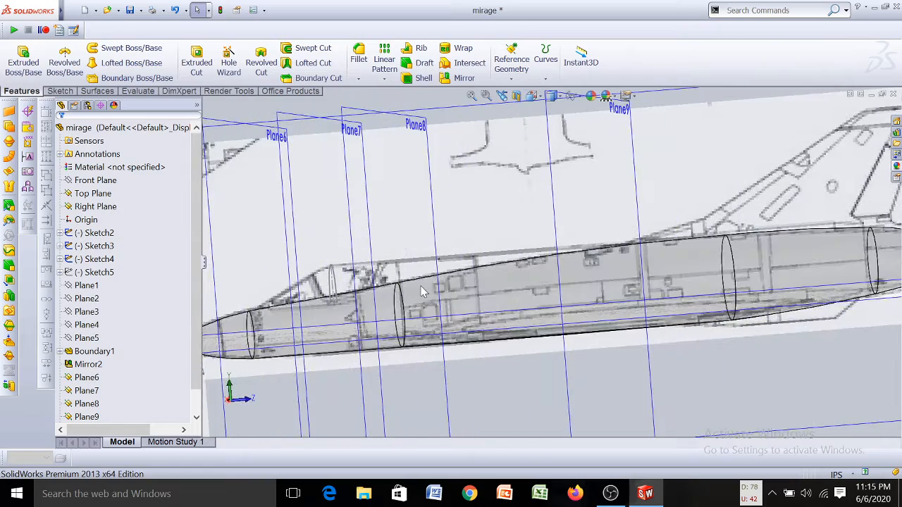
scroll(422, 292, "up", 5)
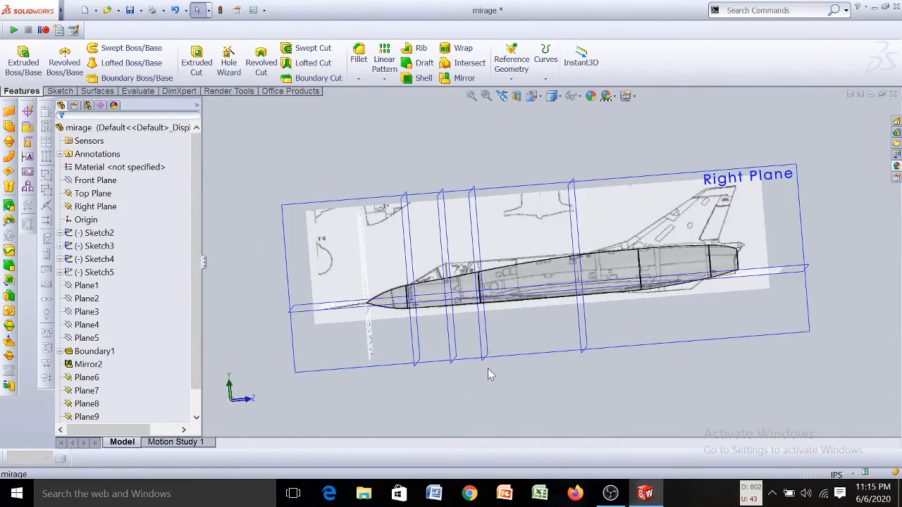
middle_click_drag(491, 375, 495, 375)
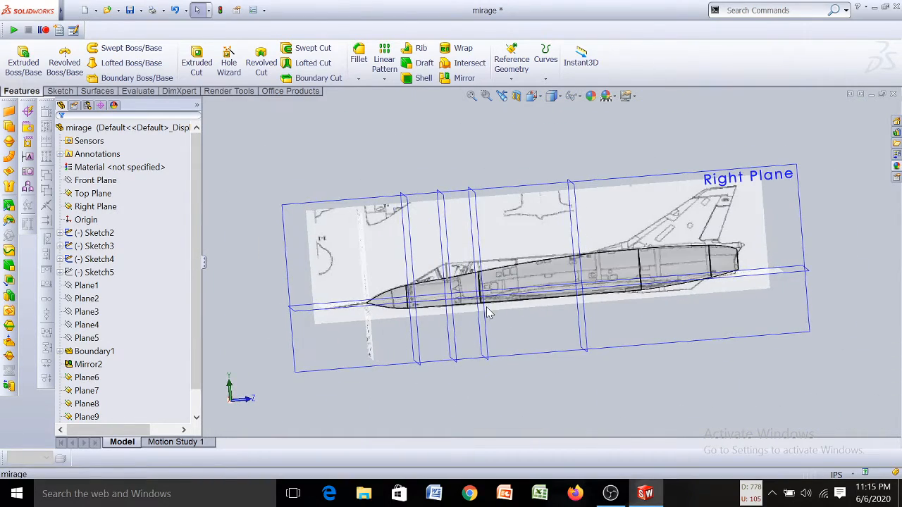
middle_click_drag(486, 323, 500, 322)
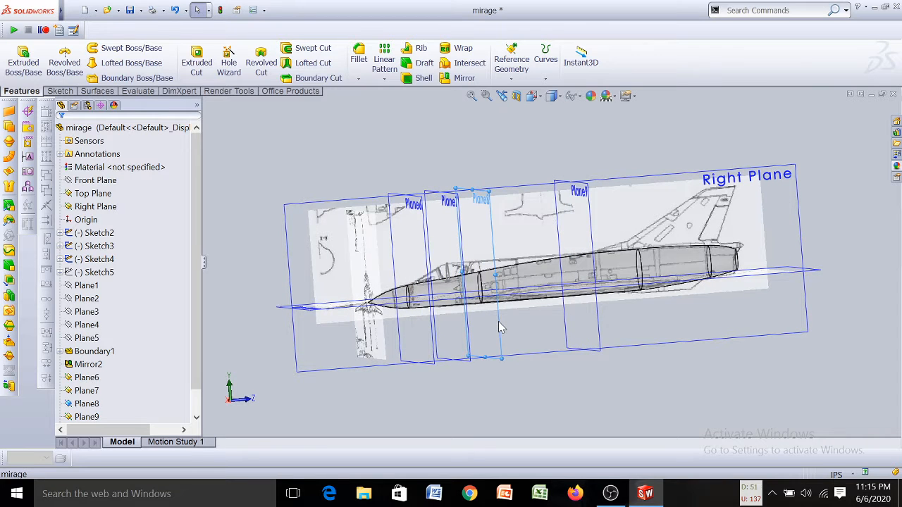
left_click(499, 324)
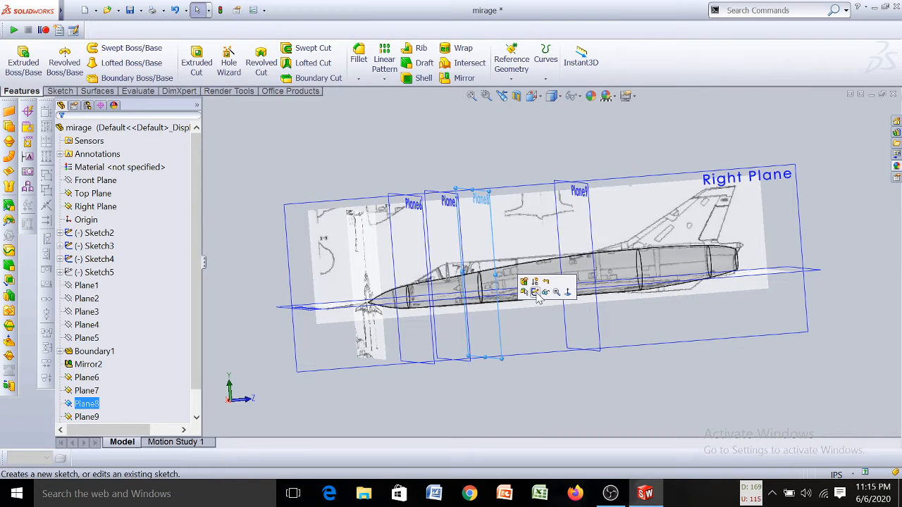
left_click(536, 294)
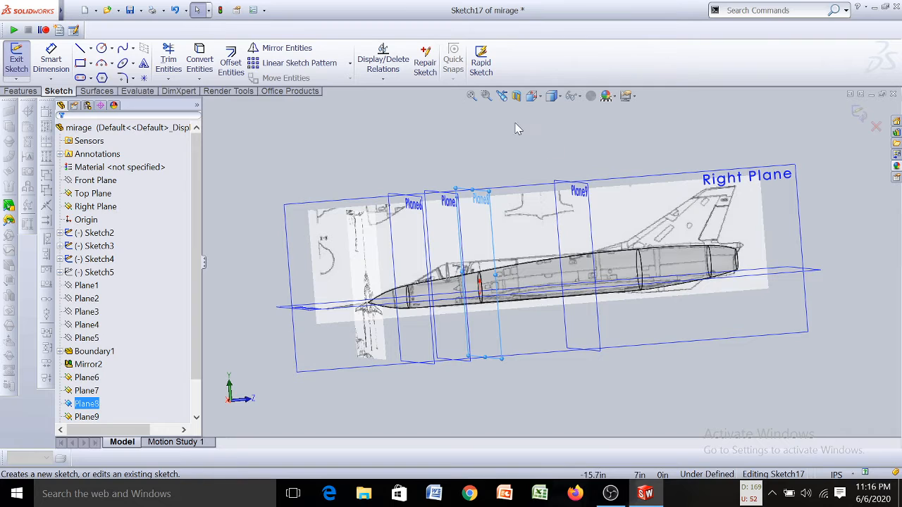
left_click(532, 95)
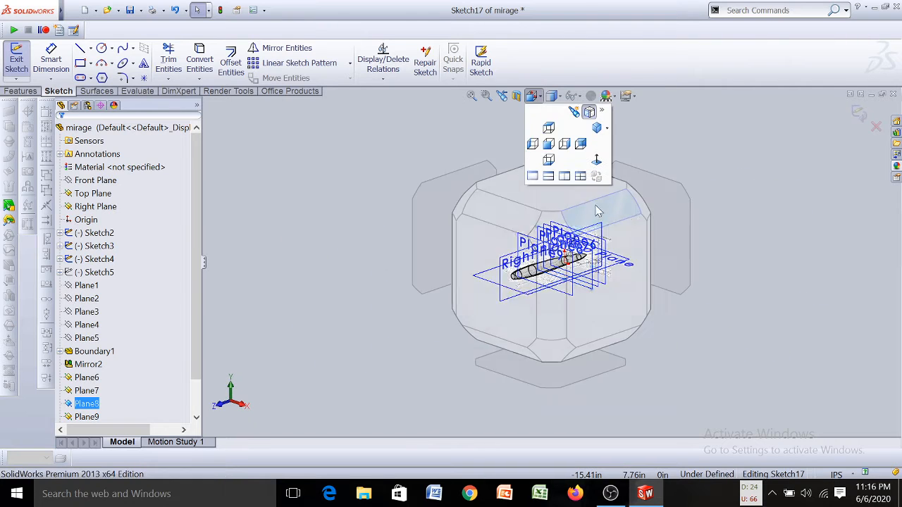
left_click(596, 211)
Draw a horizontal line about 0.37 in long outward from the vertical centre plane, level with the previous profile's base
scroll(536, 294, "down", 3)
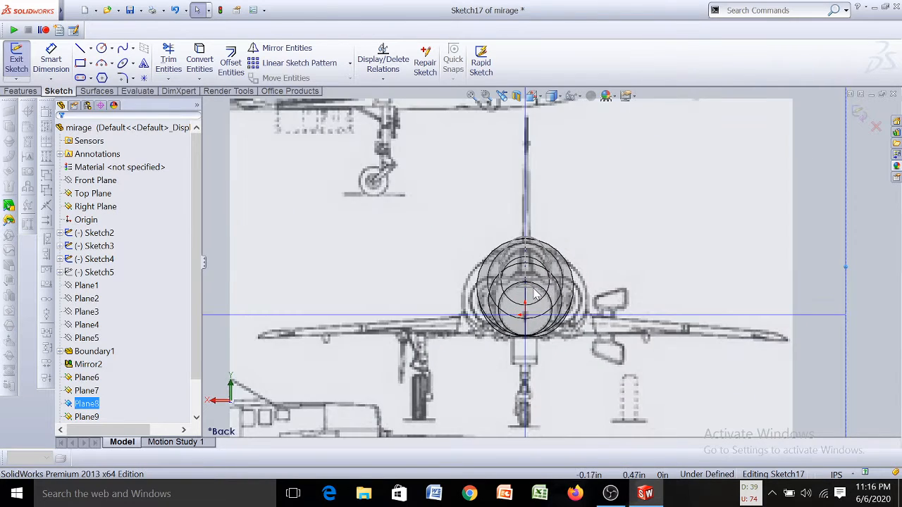
scroll(536, 295, "down", 3)
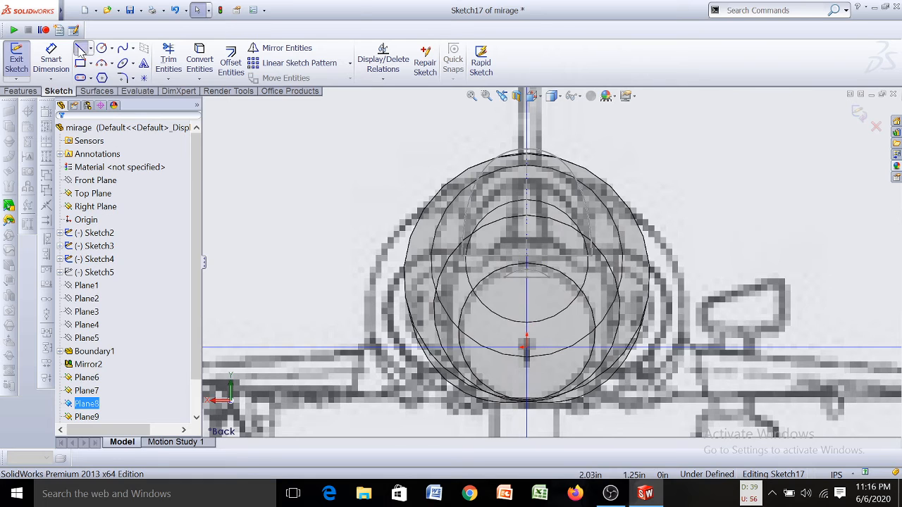
left_click(80, 48)
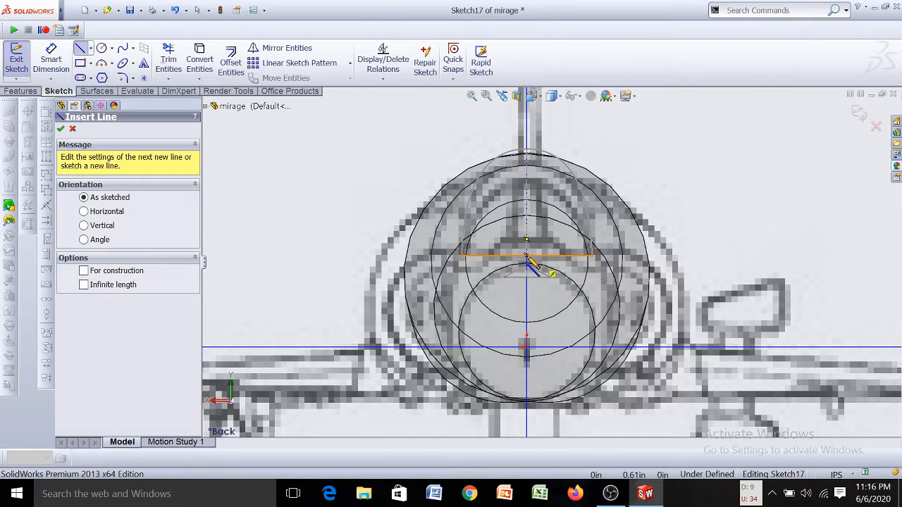
left_click(528, 257)
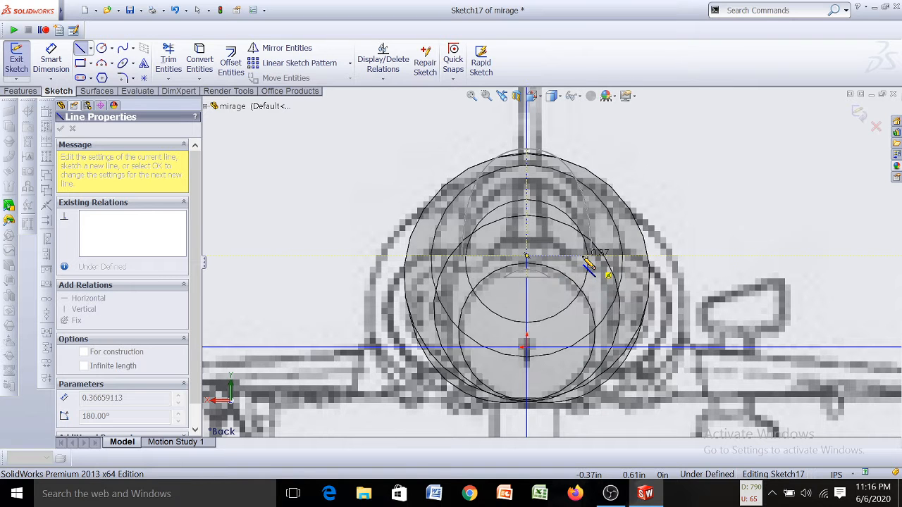
left_click(585, 259)
key("Escape")
scroll(584, 261, "up", 4)
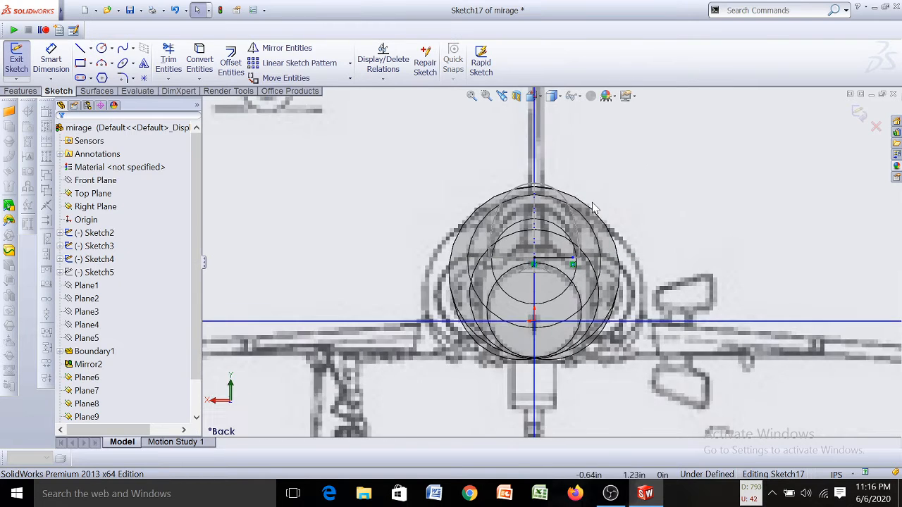
Examine the new line's outer end against the canopy outline of the blueprint in the Top view
left_click(530, 96)
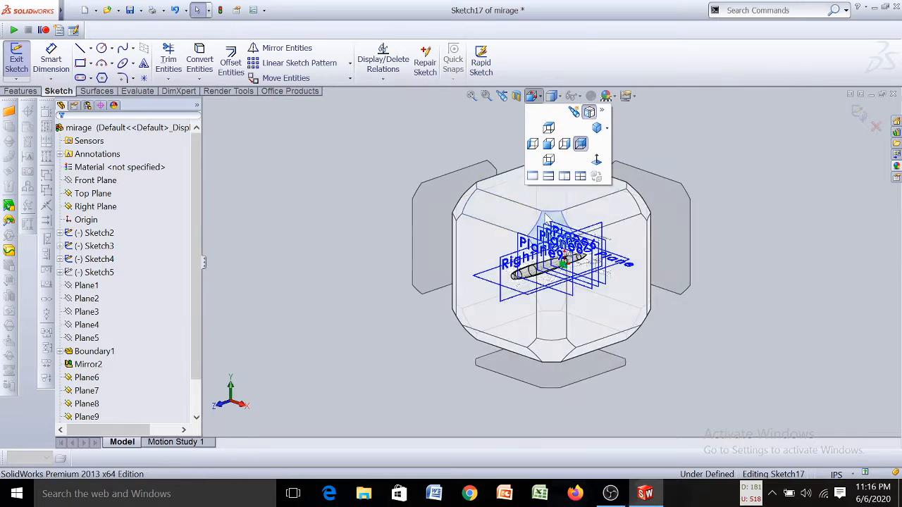
left_click(556, 201)
scroll(557, 250, "down", 5)
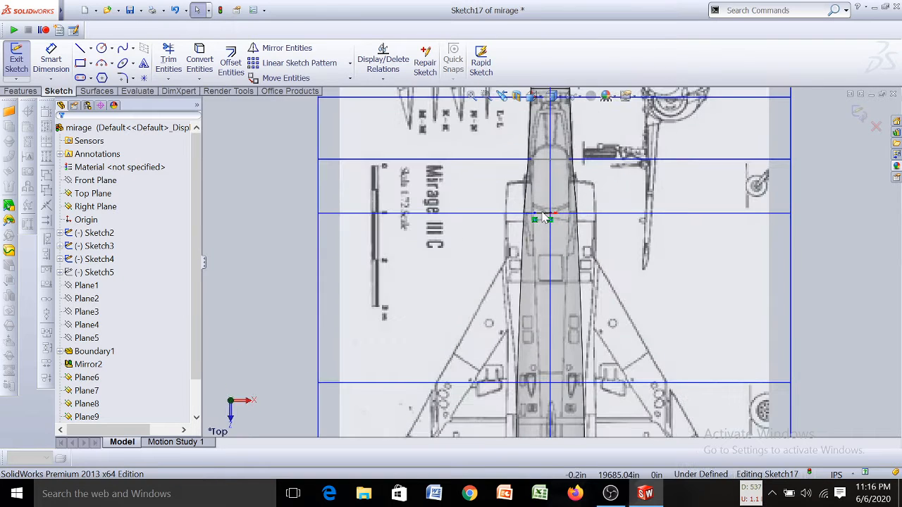
scroll(532, 220, "down", 6)
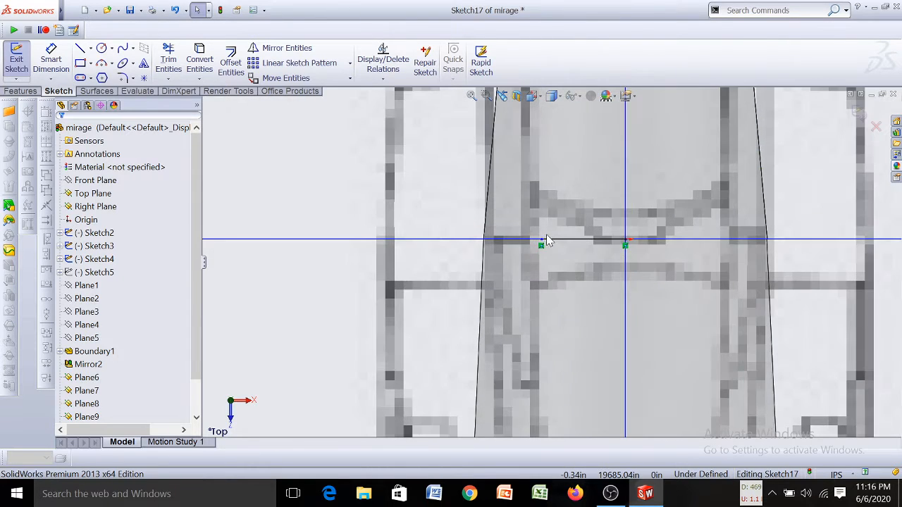
scroll(540, 253, "up", 8)
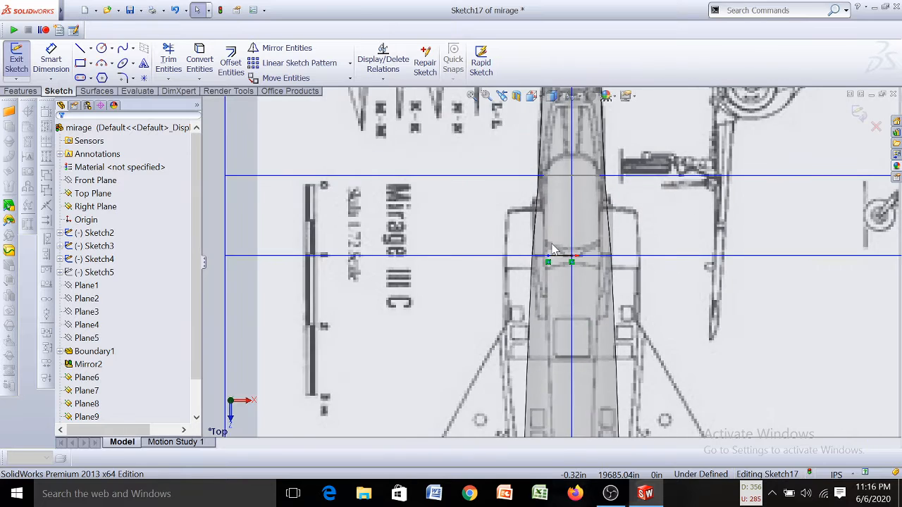
Draw a two-point spline in the Back view from the horizontal line's outer end to the vertical centre plane, ending about 1.28 in high
scroll(555, 252, "up", 4)
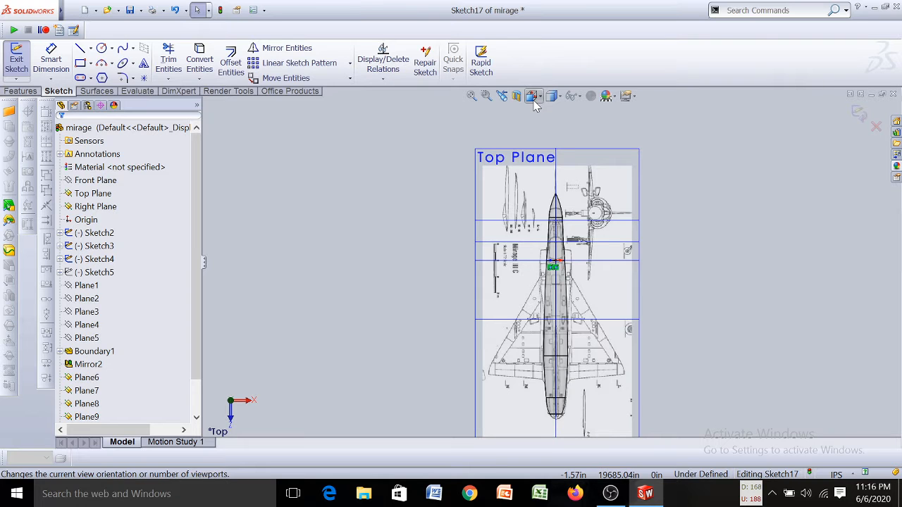
left_click(532, 96)
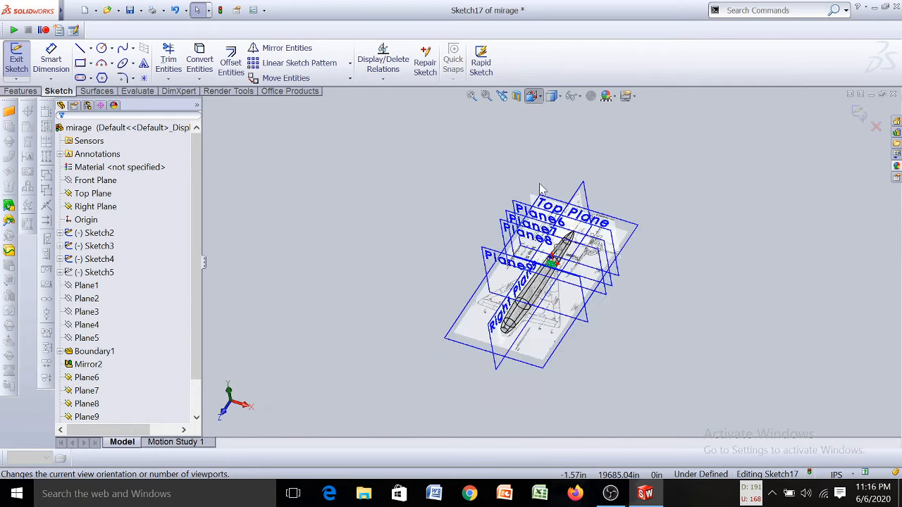
left_click(665, 202)
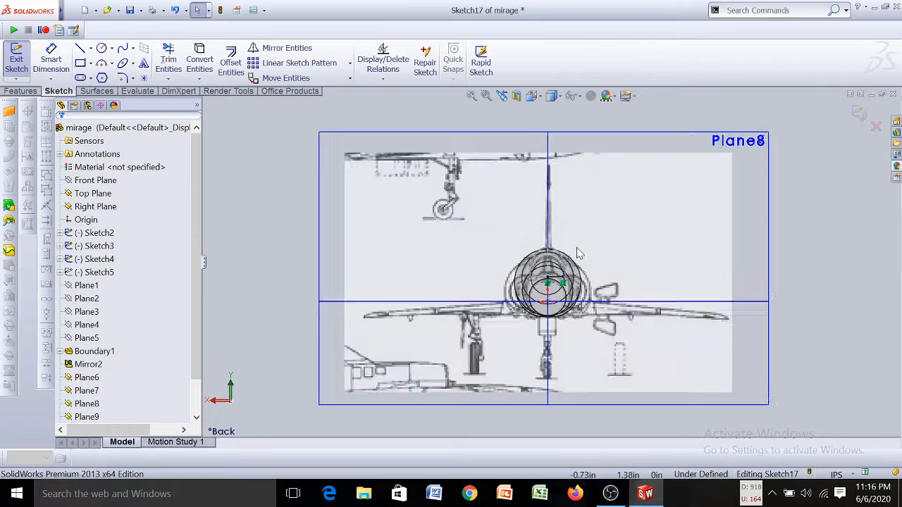
scroll(559, 294, "down", 5)
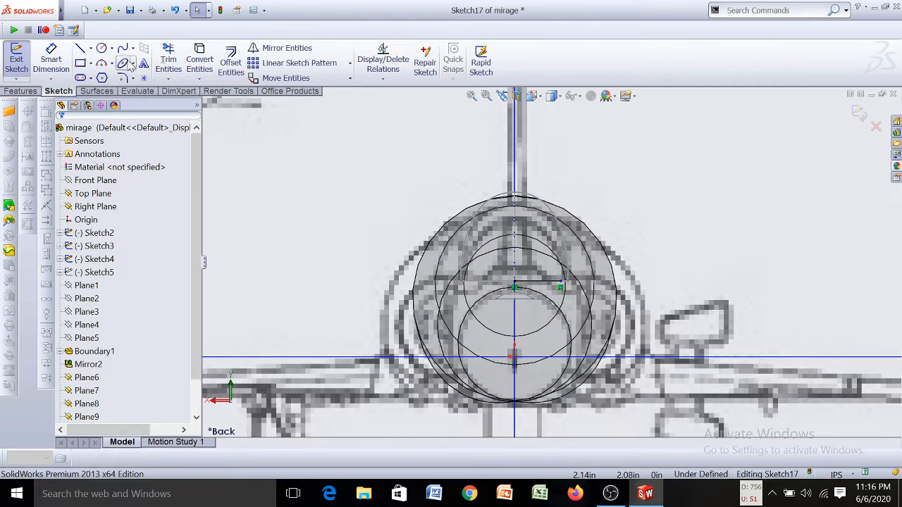
left_click(124, 50)
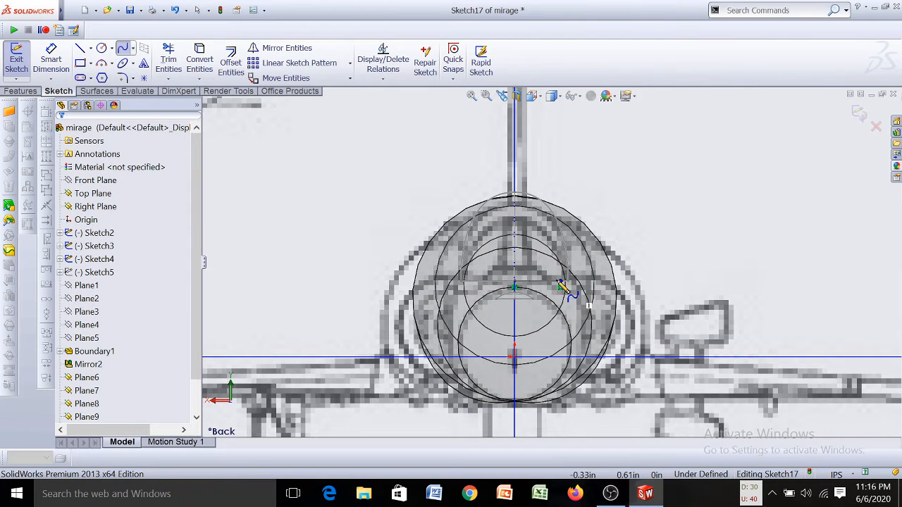
left_click(561, 286)
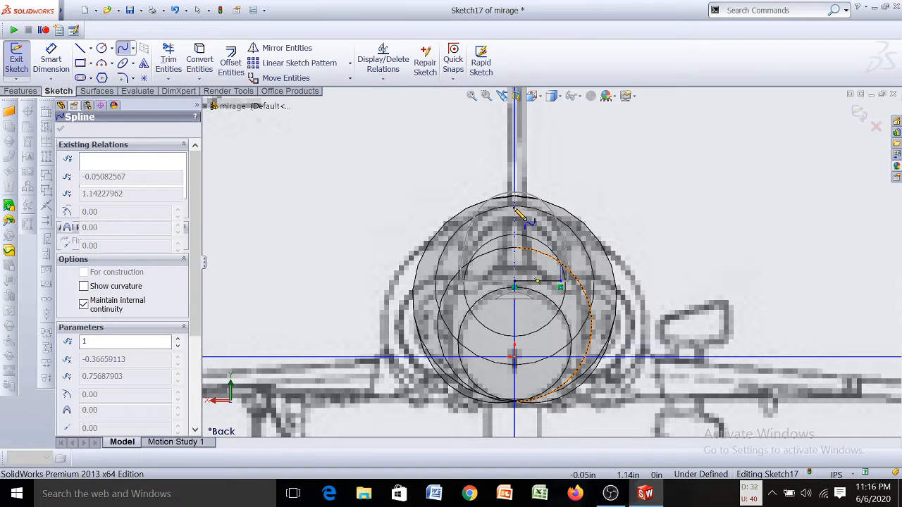
scroll(517, 201, "down", 6)
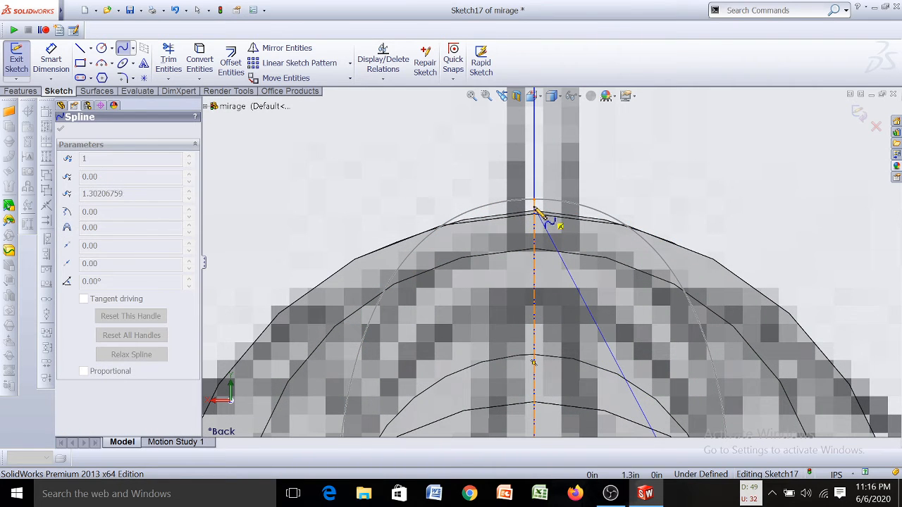
left_click(534, 220)
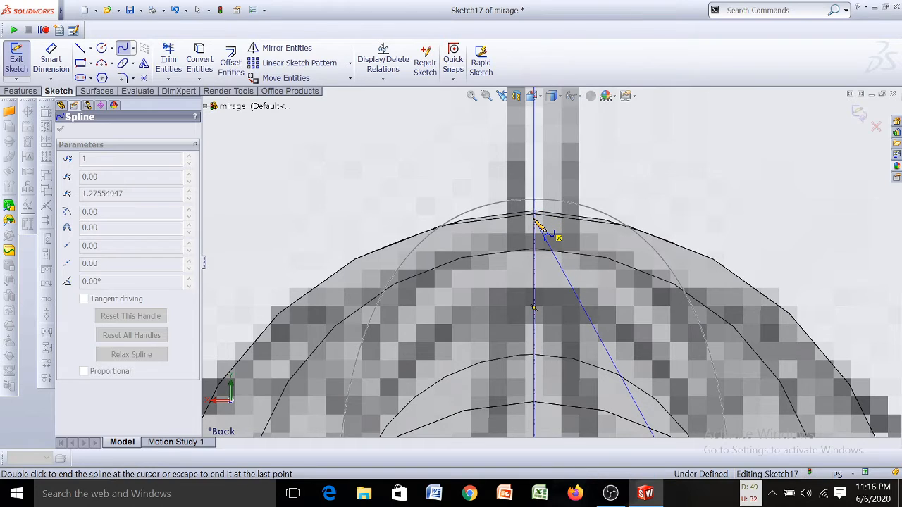
double_click(536, 224)
Check the spline's upper end against the canopy outline of the side-view blueprint and return to the Back view
scroll(549, 243, "up", 8)
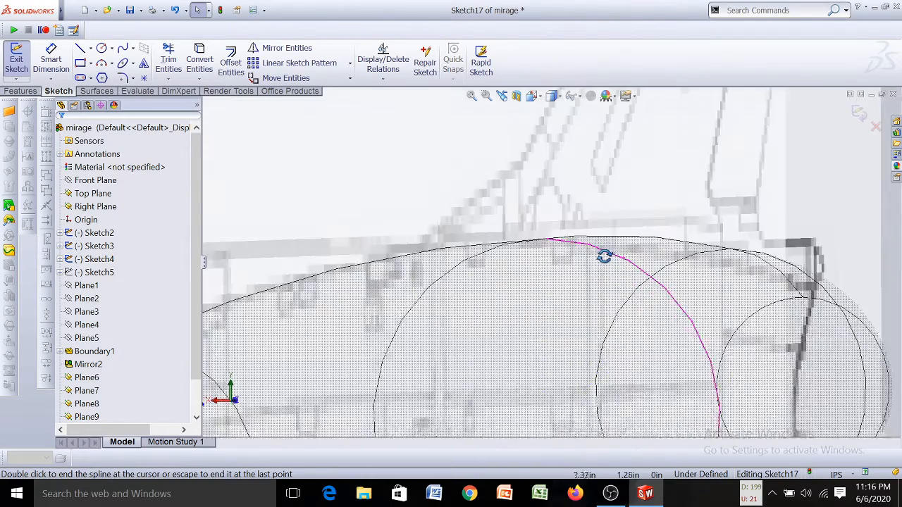
scroll(587, 262, "up", 4)
scroll(423, 262, "down", 5)
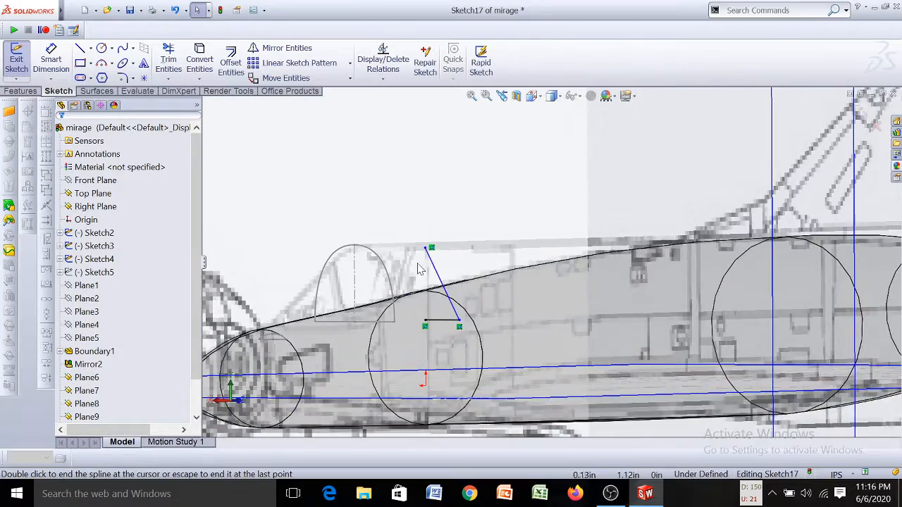
scroll(472, 248, "down", 5)
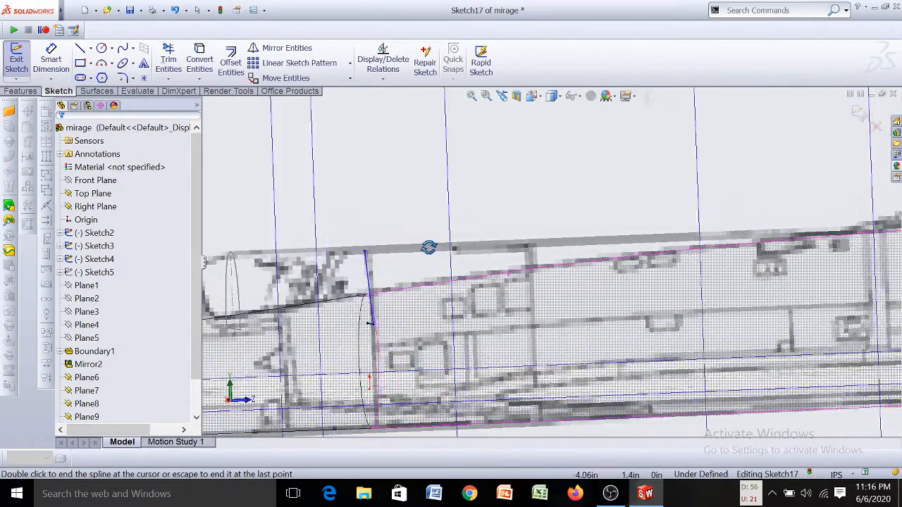
middle_click_drag(432, 249, 533, 141)
key("Escape")
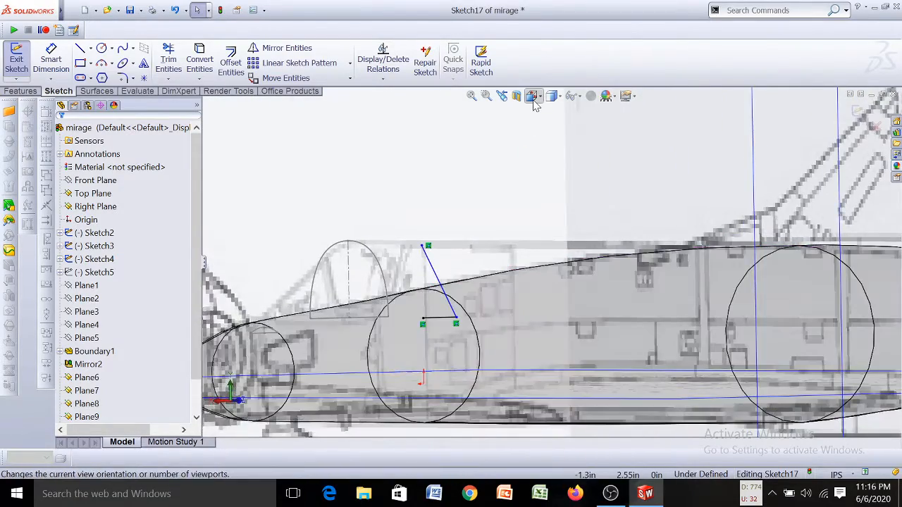
left_click(533, 97)
left_click(522, 169)
left_click(664, 220)
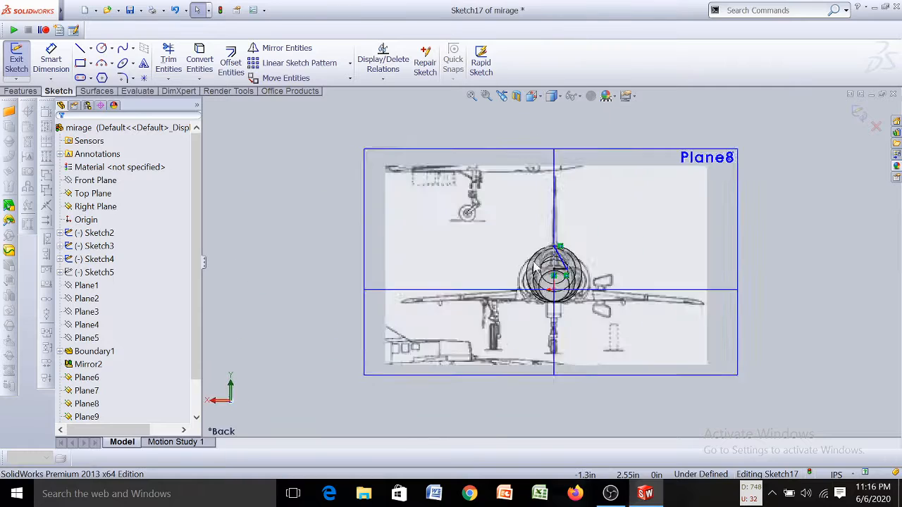
Bow the spline outward with its end handles, making the lower handle vertical and the upper handle horizontal
scroll(555, 268, "down", 4)
scroll(592, 271, "down", 3)
left_click(578, 248)
scroll(571, 262, "down", 3)
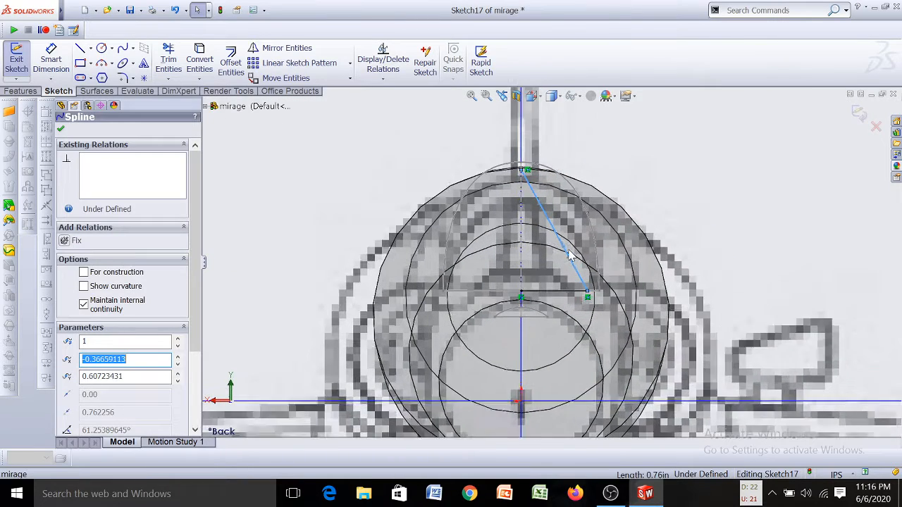
left_click_drag(571, 264, 560, 203)
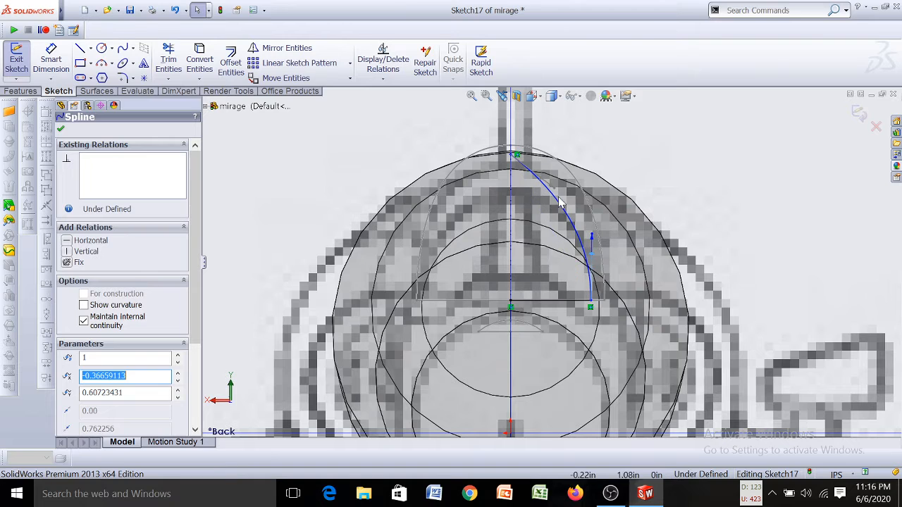
left_click(66, 251)
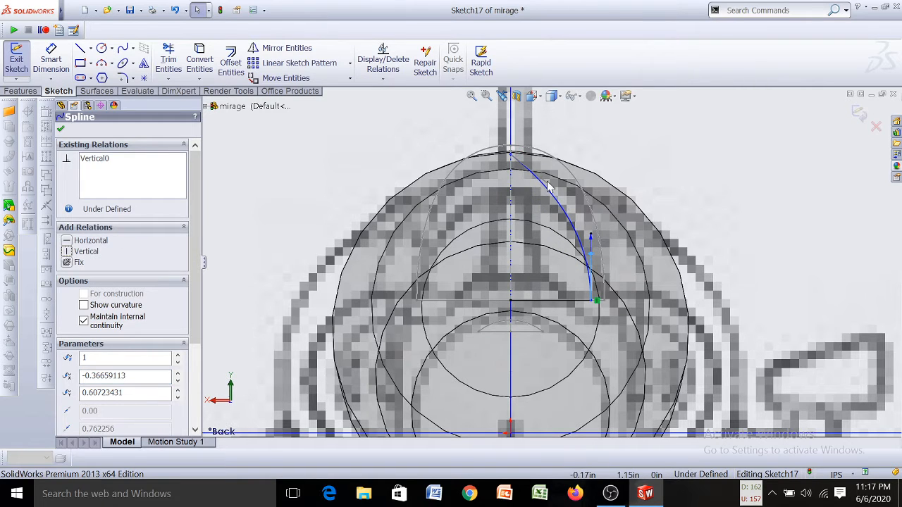
left_click_drag(542, 179, 548, 161)
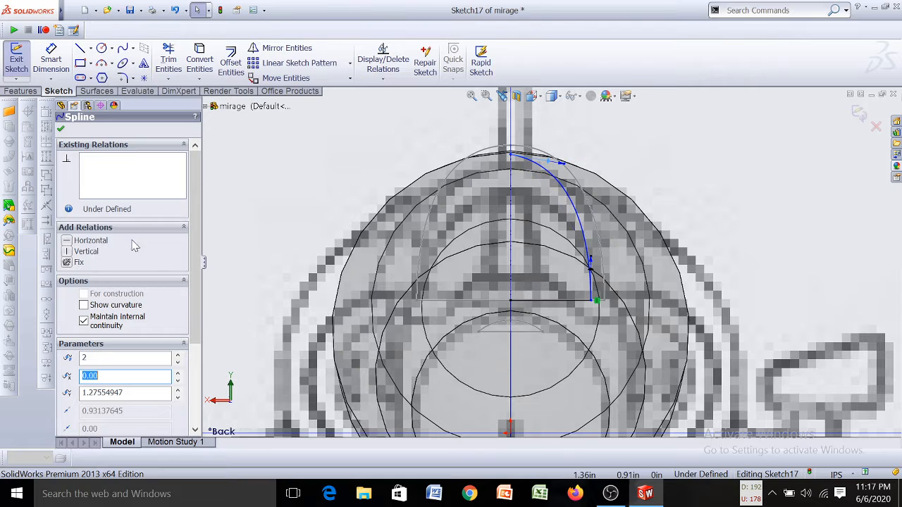
left_click(66, 242)
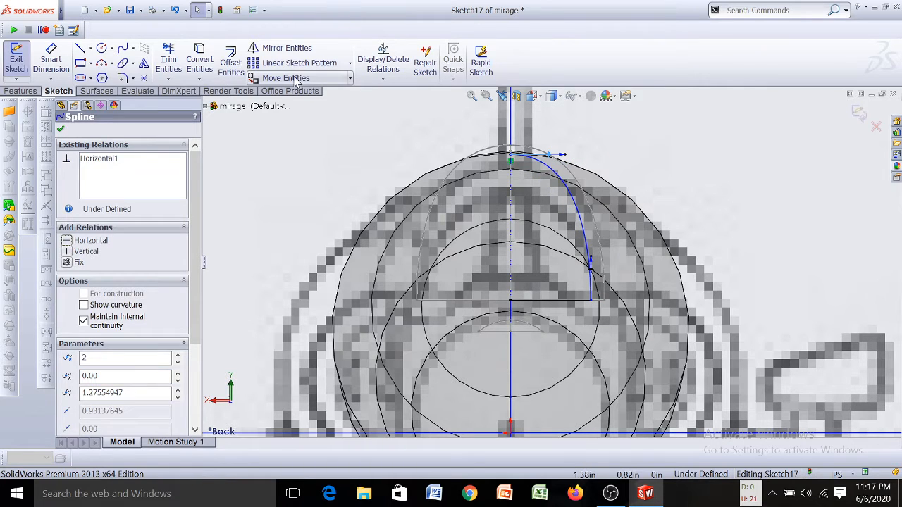
left_click(288, 55)
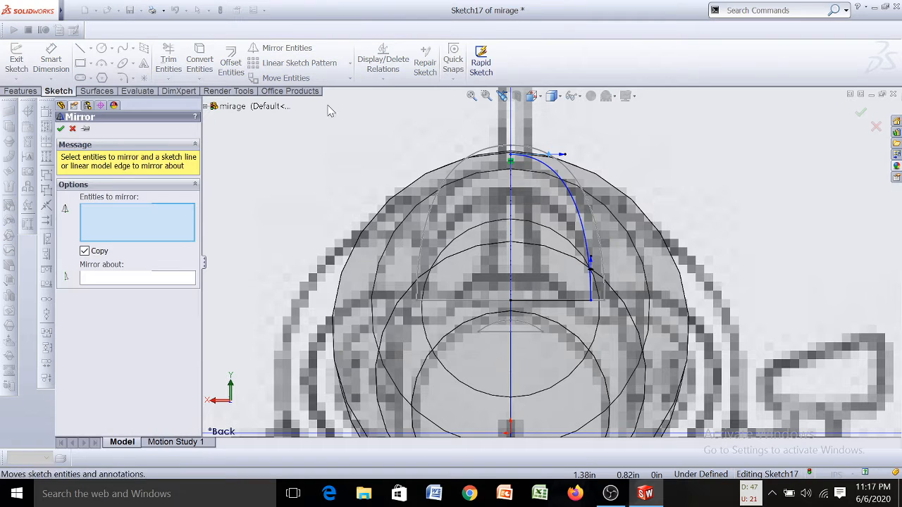
left_click(564, 184)
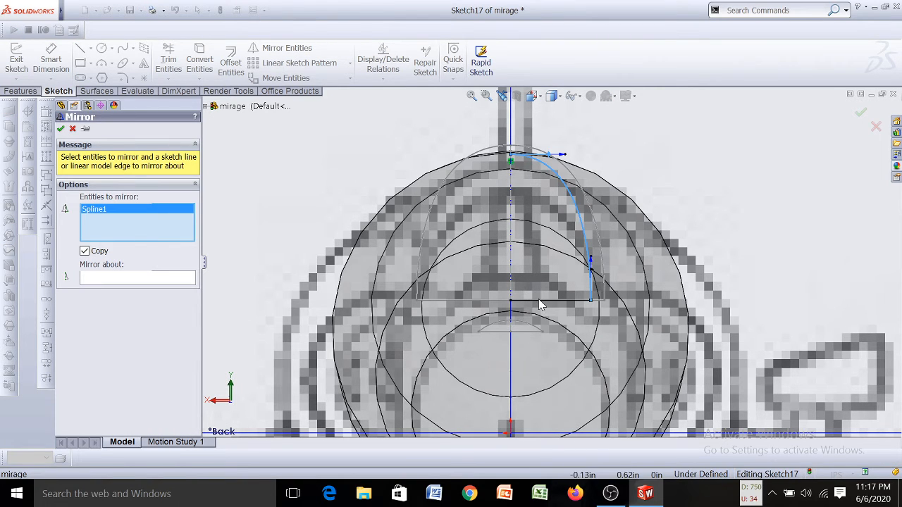
left_click(539, 302)
left_click(111, 280)
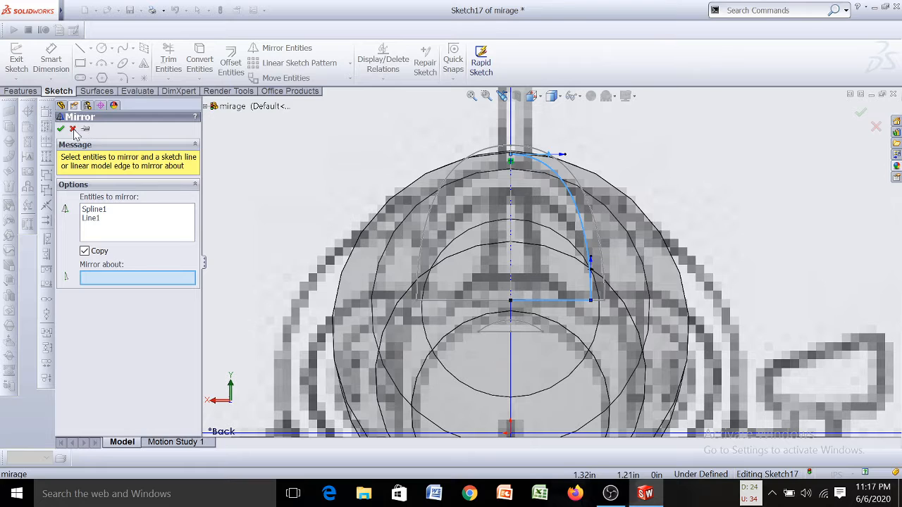
key("Escape")
Draw a vertical construction line about 0.67 in long from the spline's upper end to the horizontal line's inner end
left_click(90, 48)
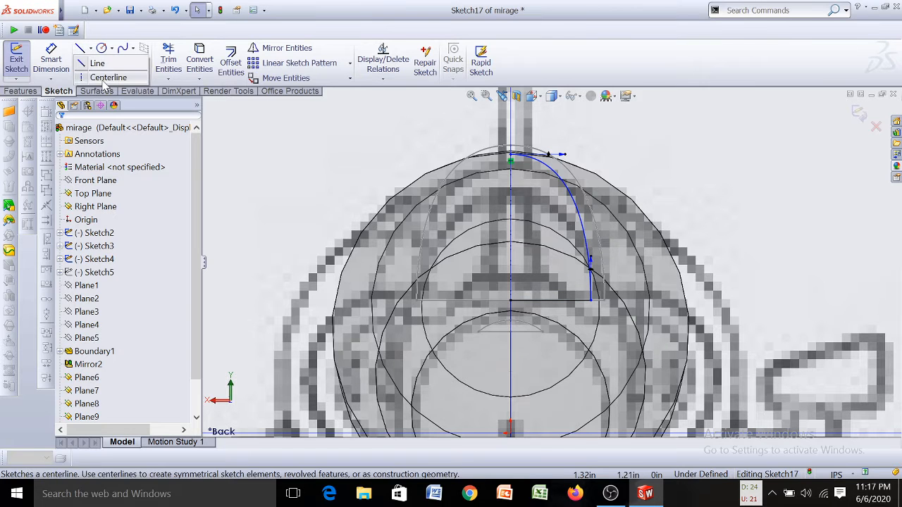
left_click(107, 83)
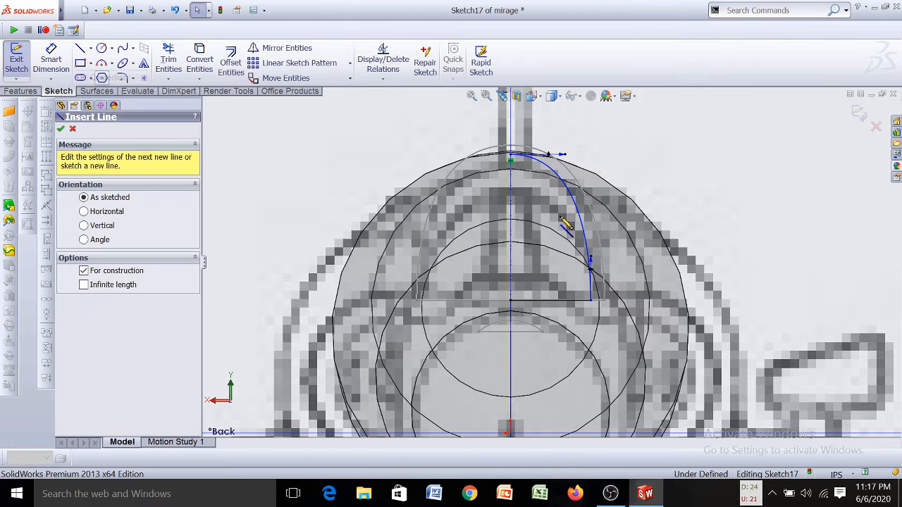
left_click(511, 155)
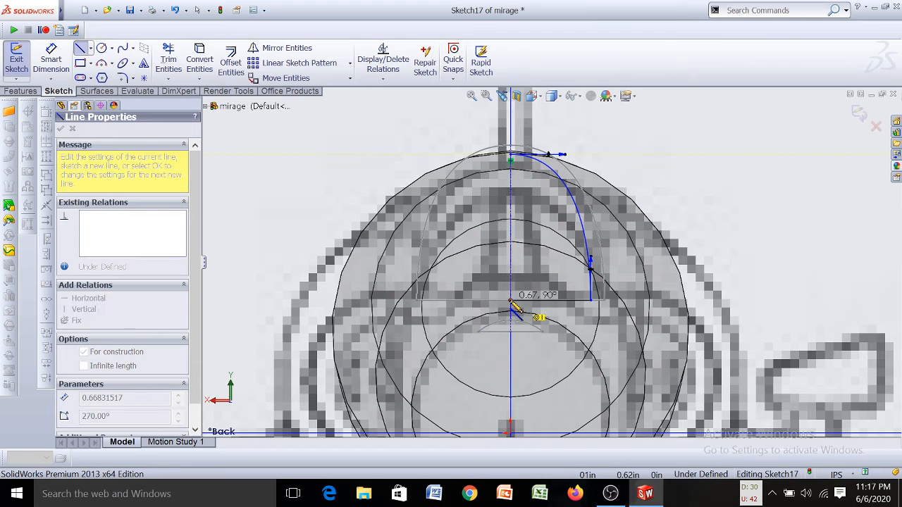
left_click(511, 303)
key("Escape")
key("Escape")
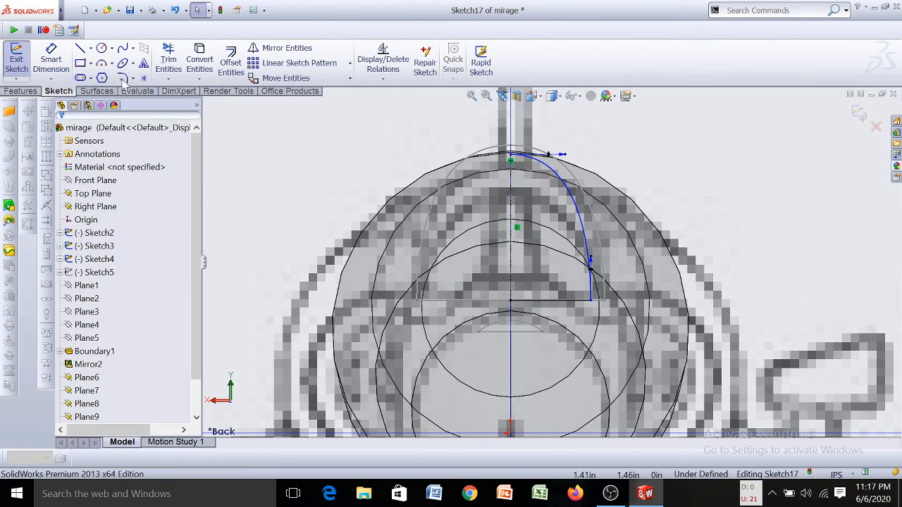
Mirror the spline and the horizontal base line about the new construction line, keeping the originals
left_click(285, 50)
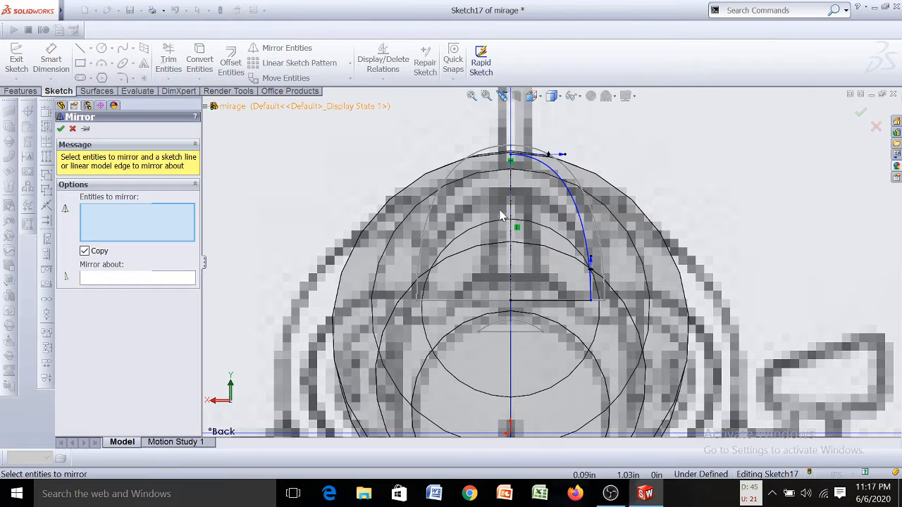
left_click(576, 208)
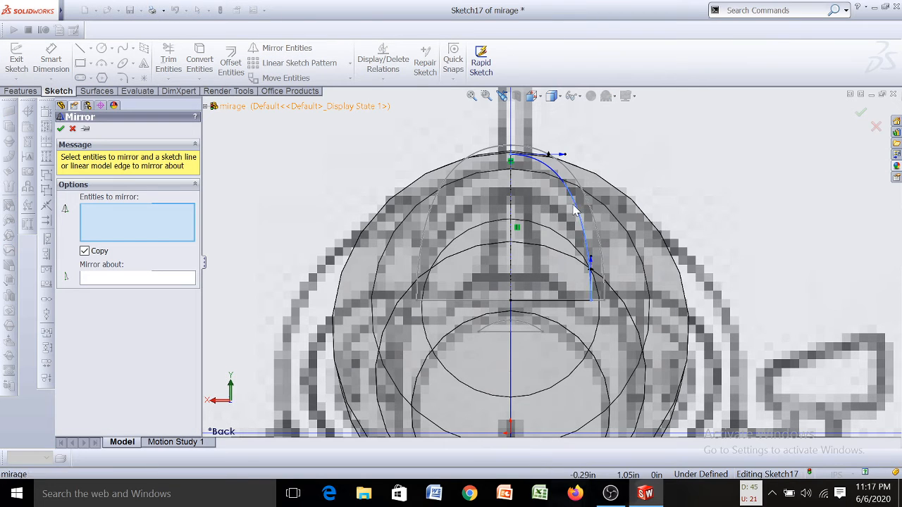
left_click(544, 304)
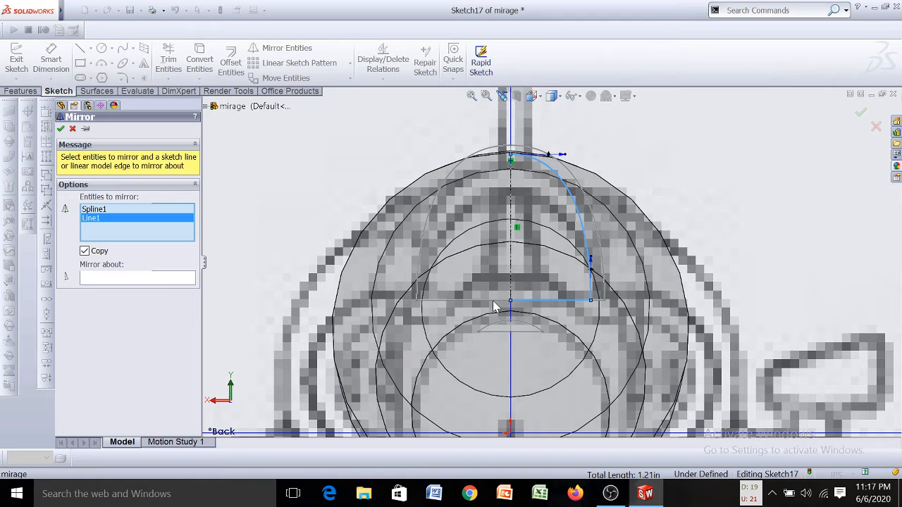
left_click(165, 280)
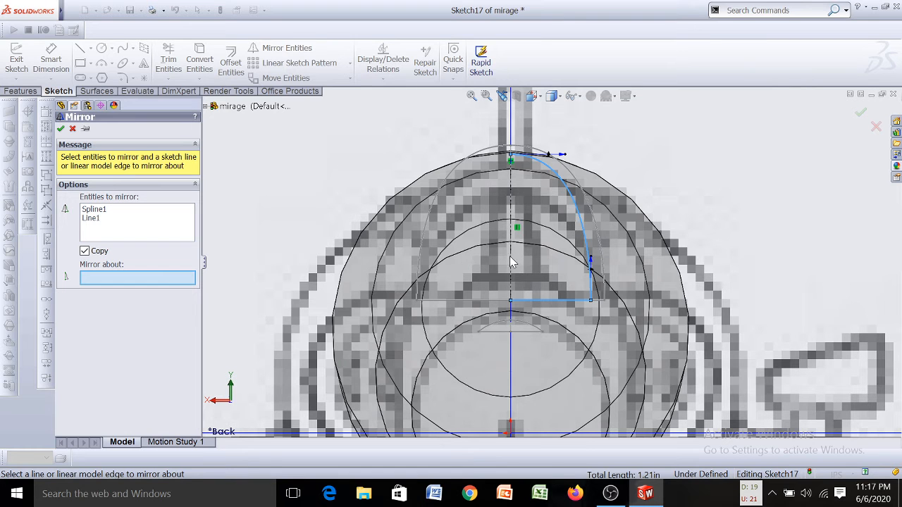
left_click(510, 259)
key("Return")
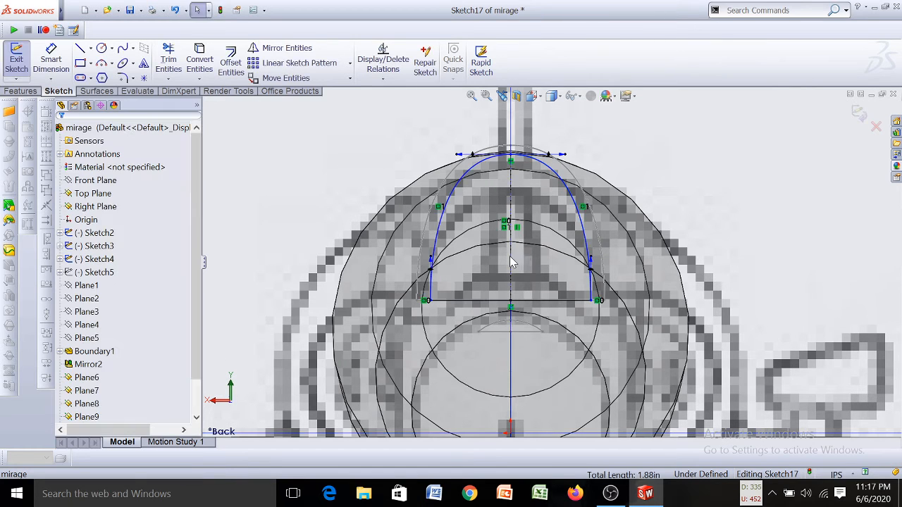
Close the Plane8 profile sketch and examine the canopy planes along the fuselage from the side
left_click(220, 9)
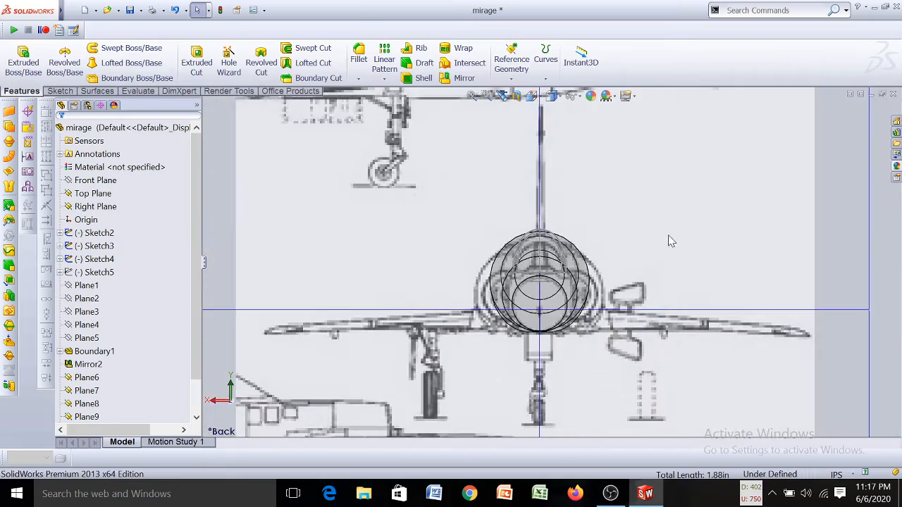
middle_click_drag(669, 235, 664, 258)
scroll(608, 239, "up", 2)
scroll(609, 239, "up", 2)
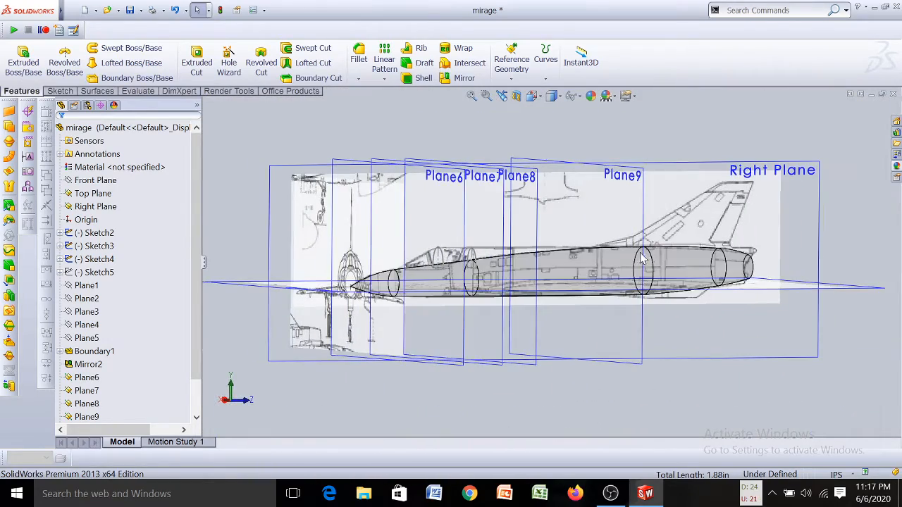
middle_click_drag(601, 285, 624, 271)
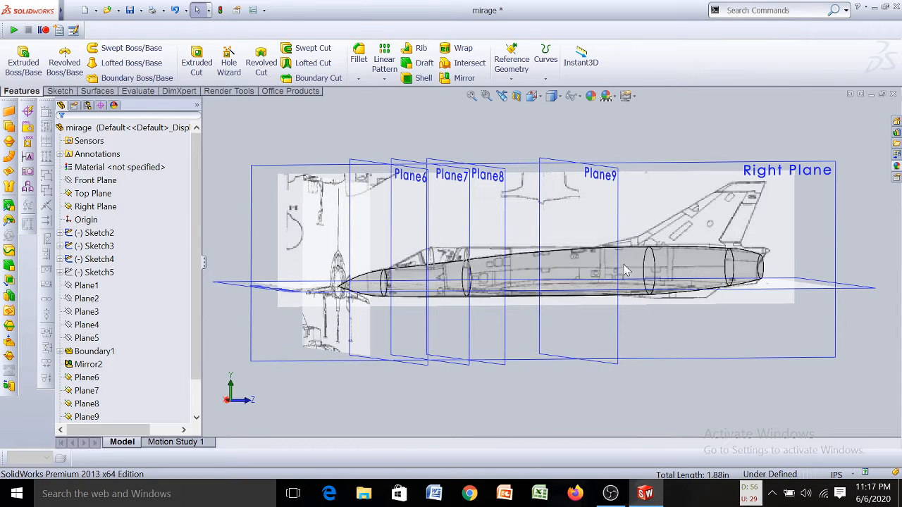
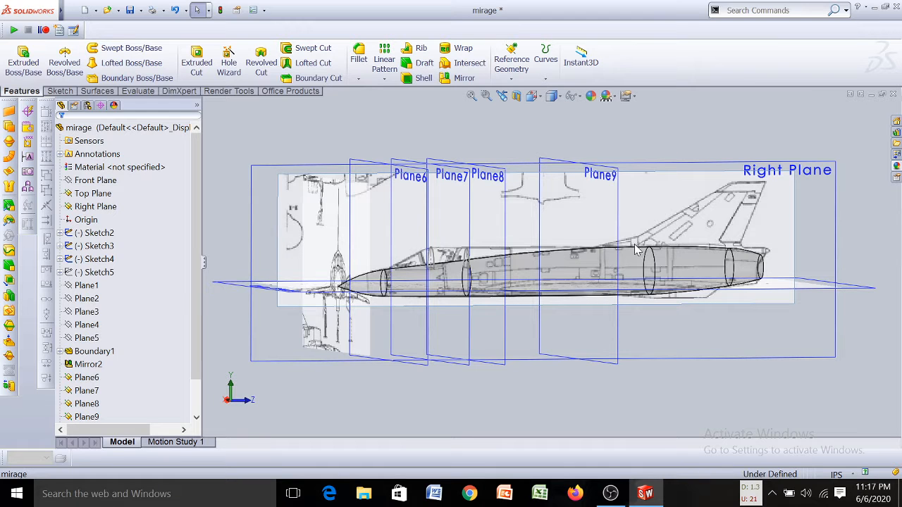
middle_click_drag(636, 249, 617, 249)
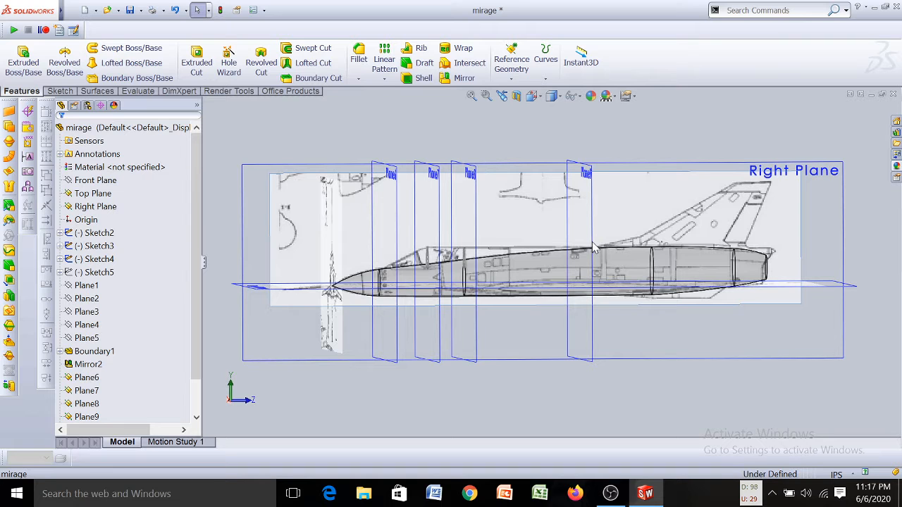
Start a sketch on Plane9 and draw a horizontal line about 0.22 in long outward from the vertical centreline, just above the nose circle
left_click(590, 351)
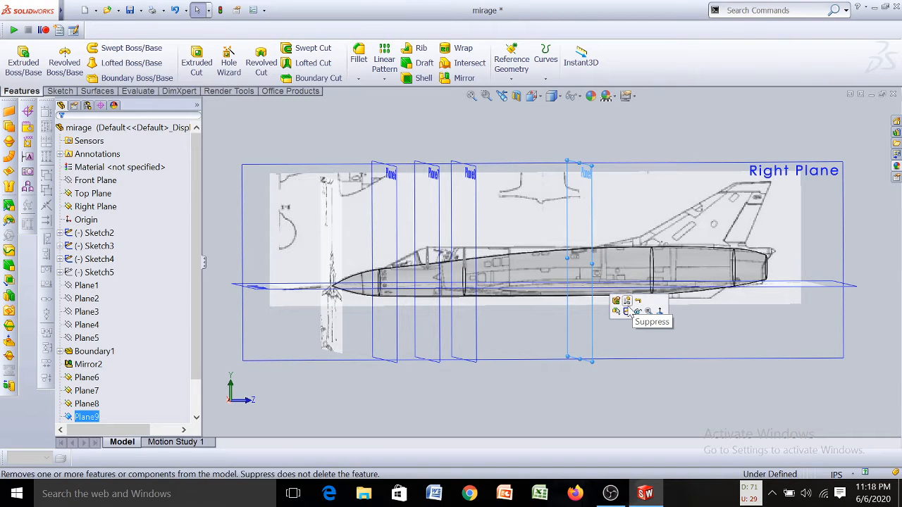
left_click(628, 311)
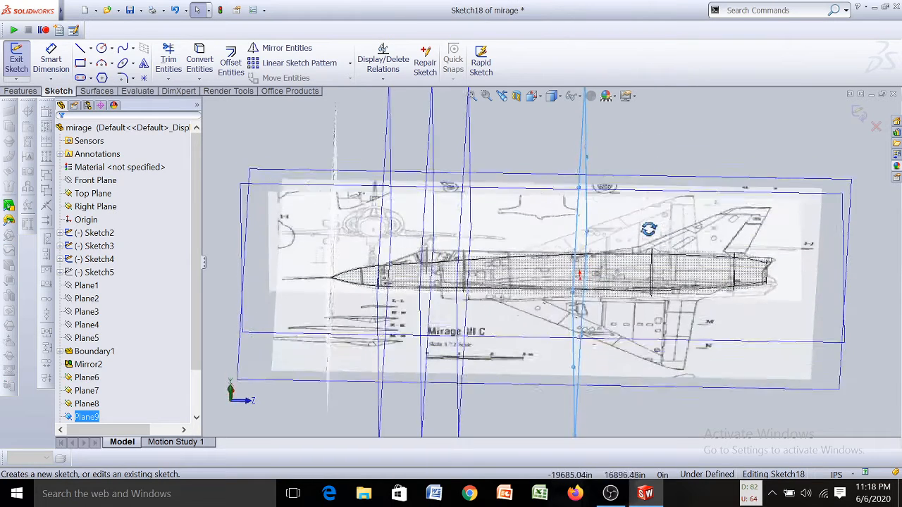
mouse_move(650, 271)
middle_mouse_down()
mouse_move(648, 331)
mouse_move(686, 285)
middle_mouse_up()
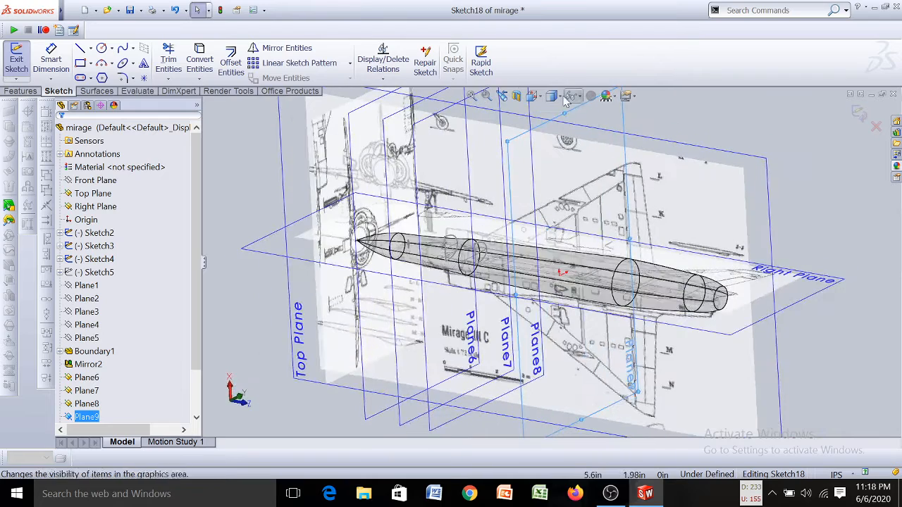
left_click(533, 102)
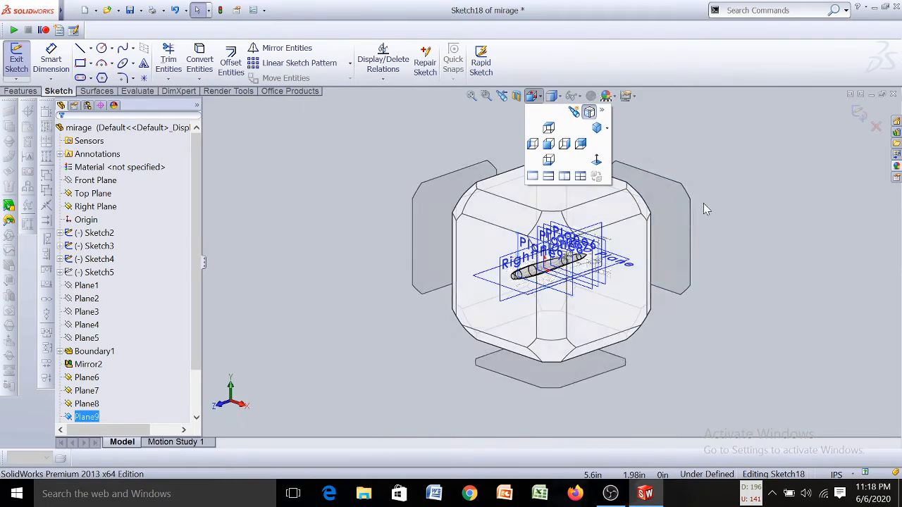
left_click(694, 206)
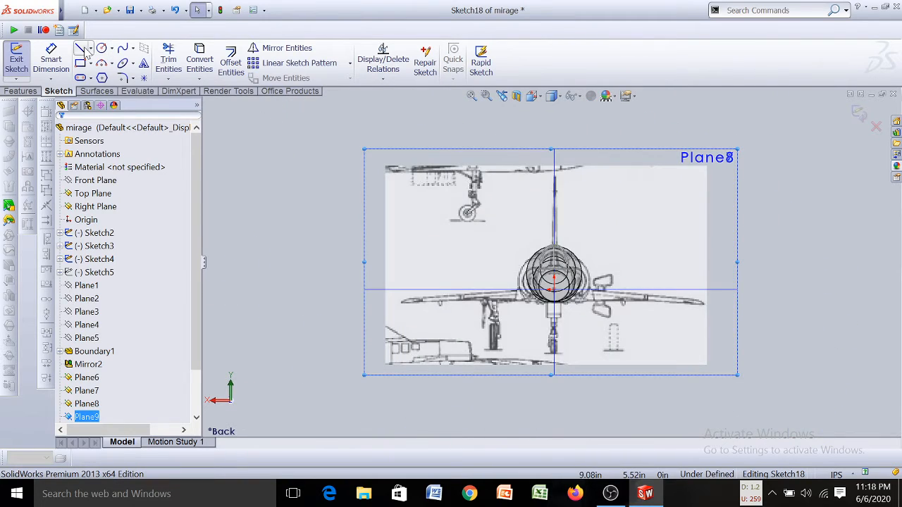
left_click(81, 48)
scroll(554, 271, "down", 6)
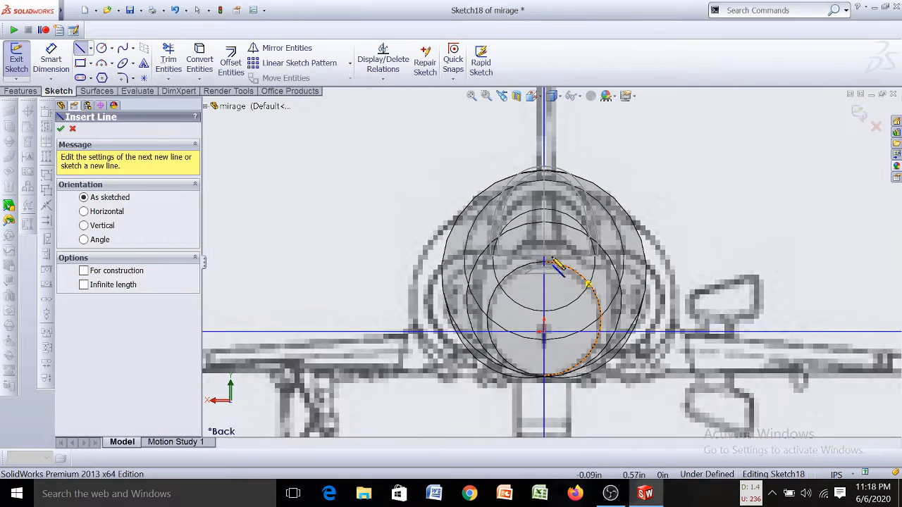
left_click(544, 260)
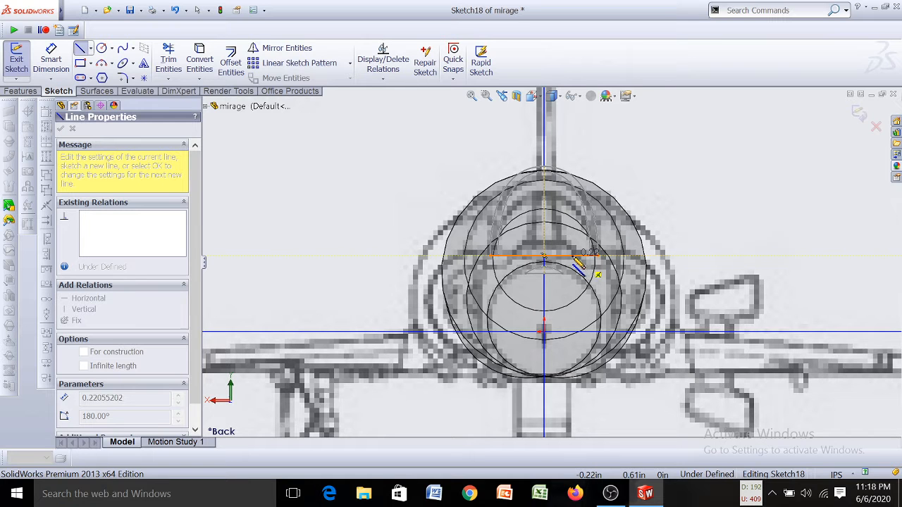
left_click(572, 256)
key("Escape")
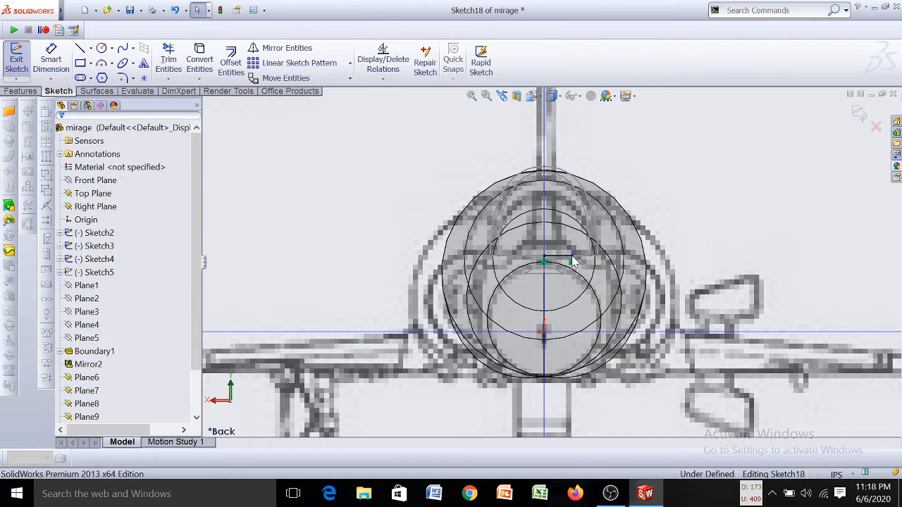
Examine where the new Plane9 line sits on the fuselage from above and at an angle
scroll(584, 262, "up", 3)
middle_click_drag(584, 262, 592, 363)
scroll(593, 358, "up", 4)
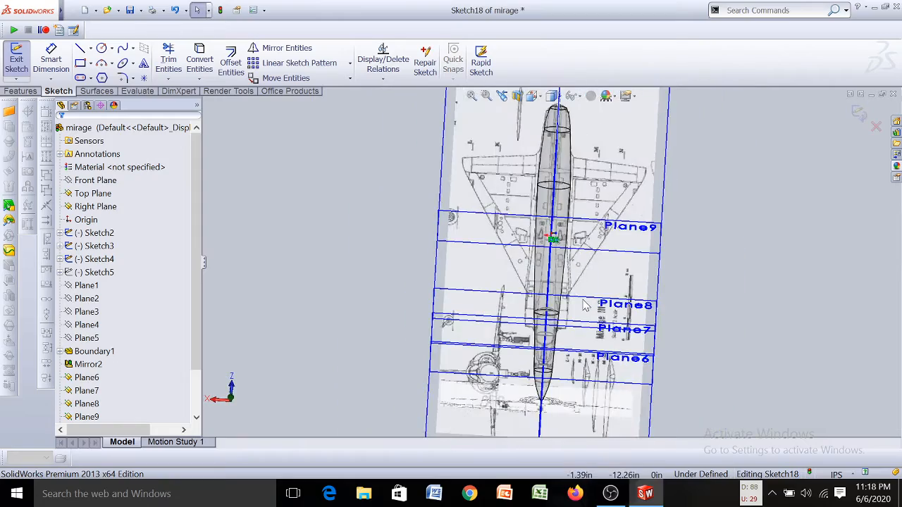
scroll(585, 304, "down", 2)
mouse_move(574, 281)
middle_mouse_down()
mouse_move(486, 203)
mouse_move(525, 186)
mouse_move(515, 185)
mouse_move(581, 262)
mouse_move(571, 295)
mouse_move(561, 131)
middle_mouse_up()
left_click(530, 101)
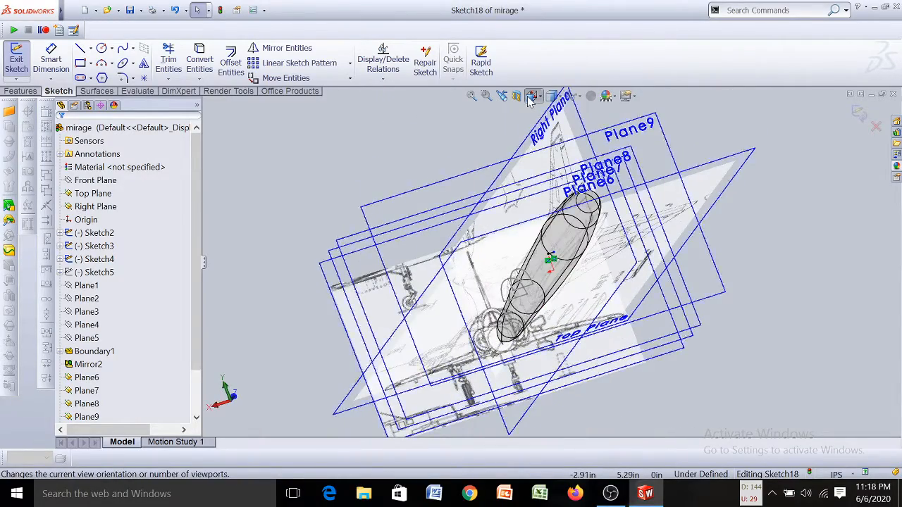
left_click(657, 213)
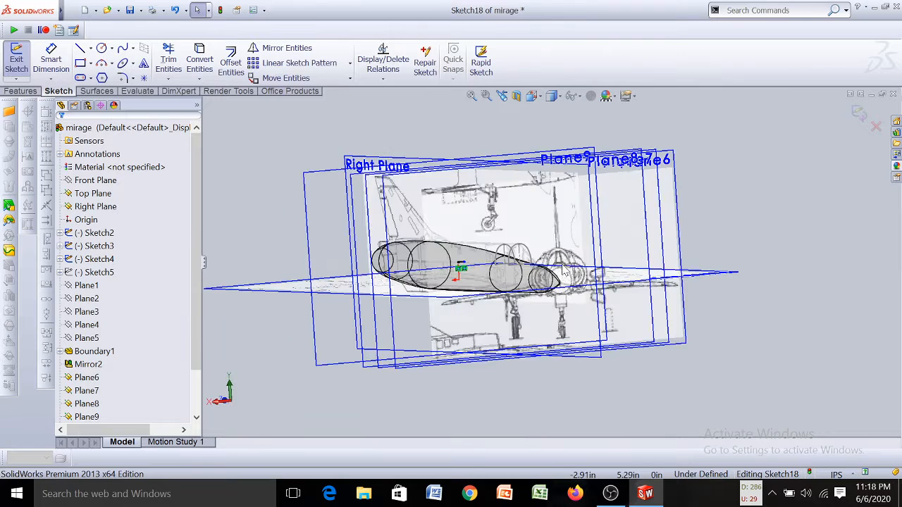
Draw a two-point spline from the horizontal line's outer end up to the vertical centreline
scroll(568, 268, "down", 8)
scroll(569, 268, "down", 2)
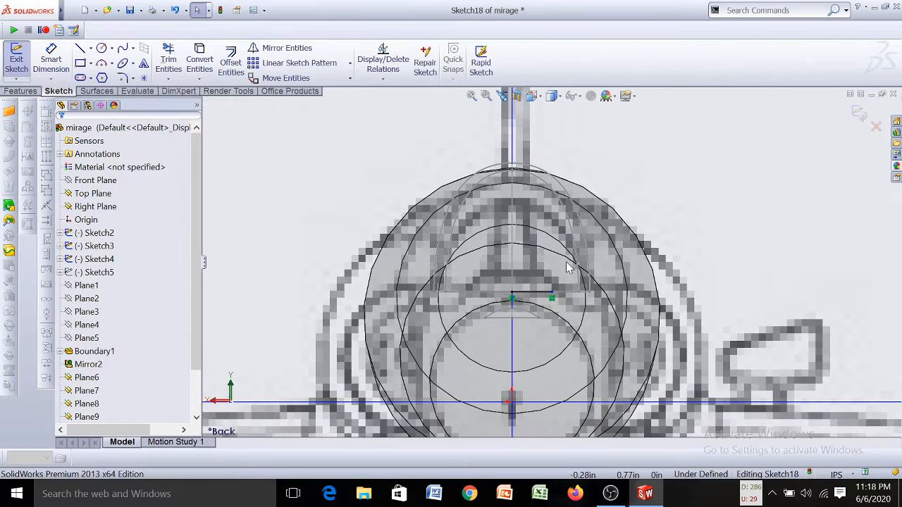
left_click(125, 50)
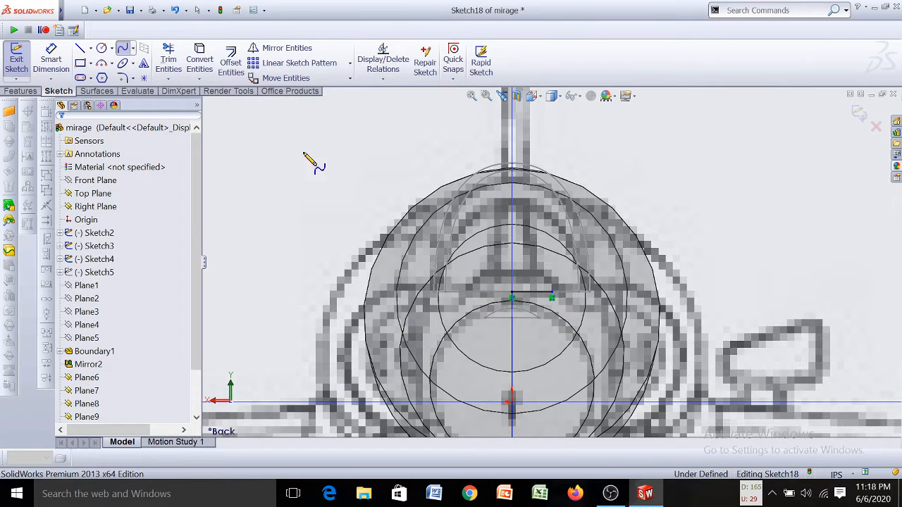
left_click(552, 296)
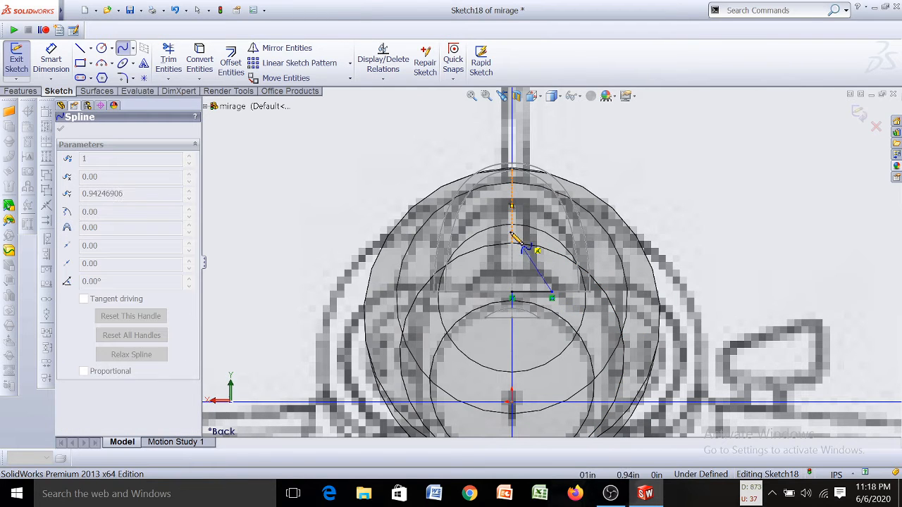
left_click(512, 235)
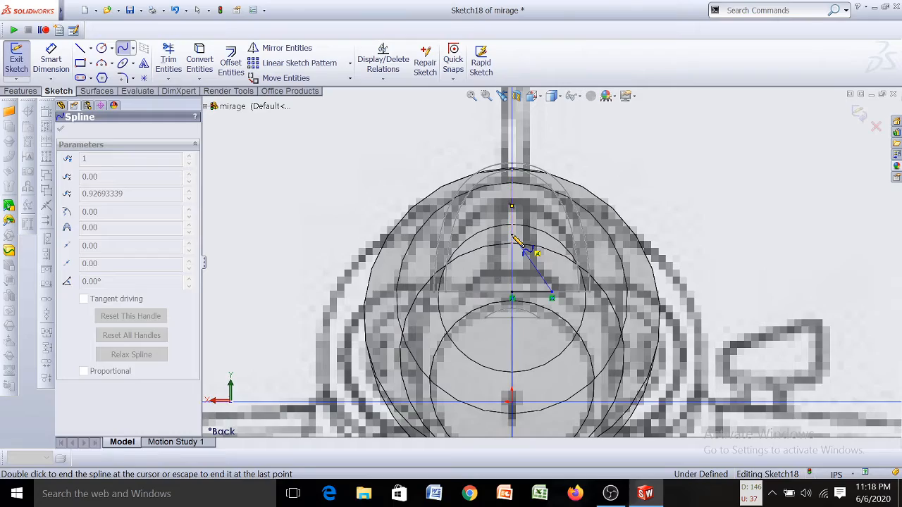
key("Escape")
Raise the spline's upper end along the centreline to the top outline of the fuselage, about 1.30 in above the origin
scroll(652, 212, "up", 3)
mouse_move(652, 217)
middle_mouse_down()
mouse_move(578, 212)
mouse_move(602, 213)
middle_mouse_up()
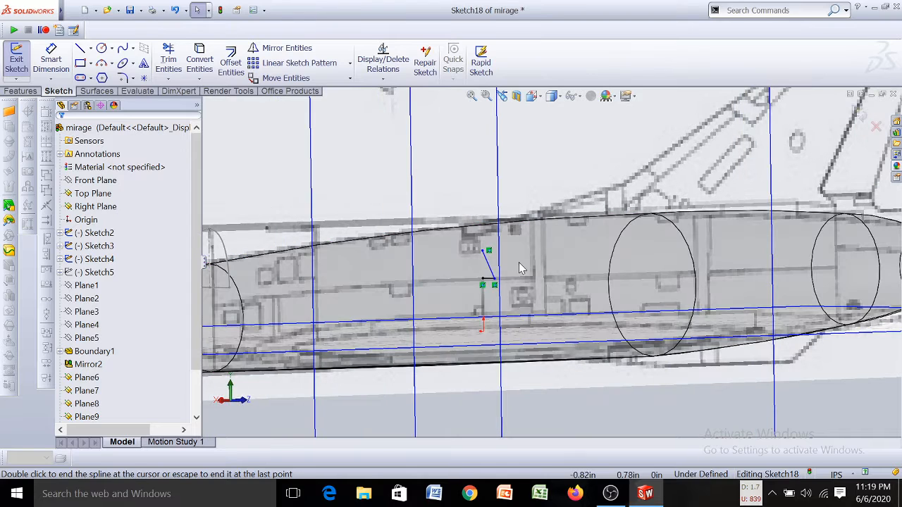
left_click_drag(483, 251, 484, 219)
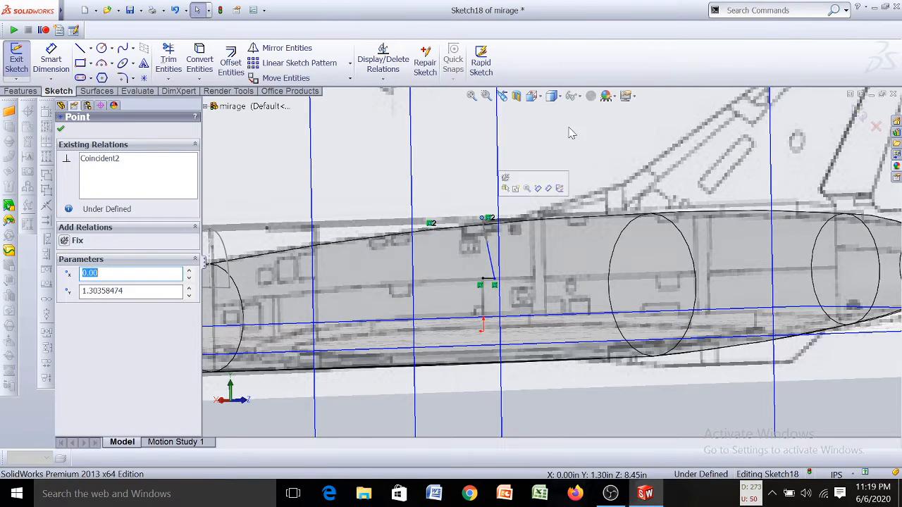
Bow the Plane9 spline outward with its end handles, making the lower handle vertical and the upper handle horizontal
left_click(539, 99)
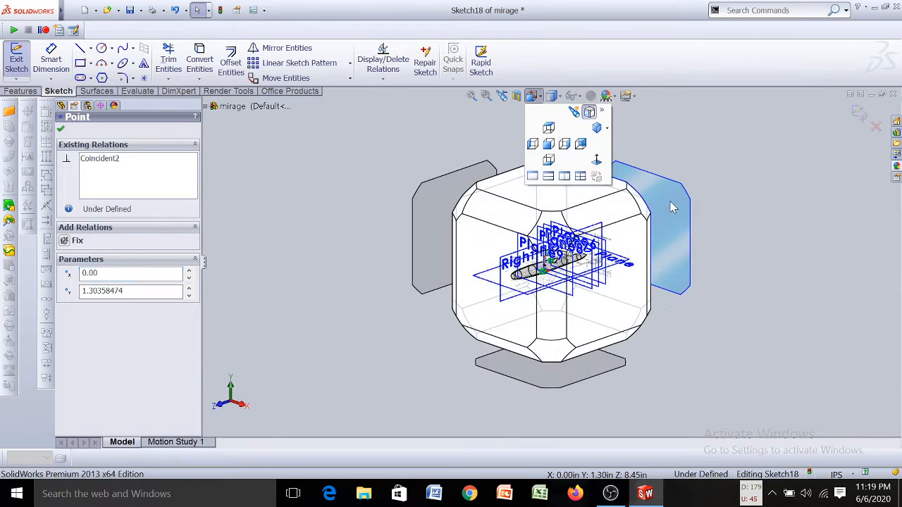
left_click(583, 263)
scroll(584, 263, "down", 10)
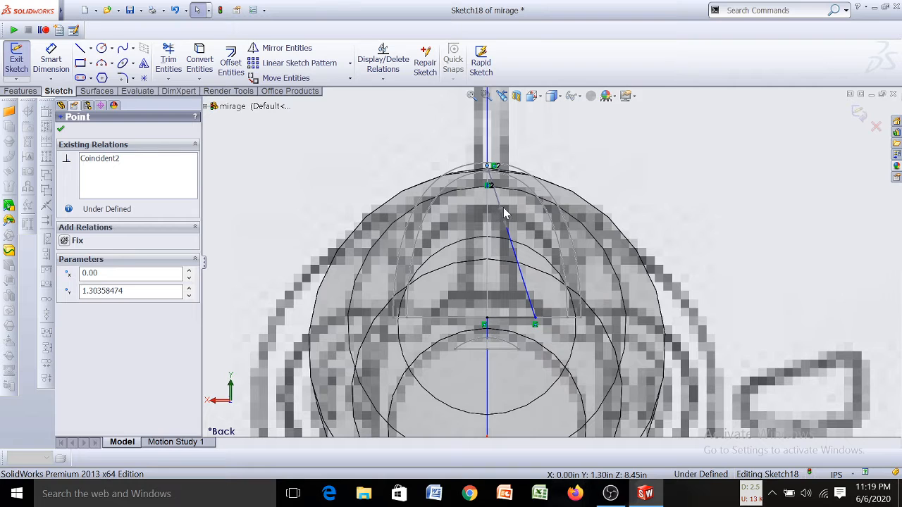
left_click_drag(501, 211, 522, 194)
left_click_drag(540, 280, 537, 280)
left_click(69, 252)
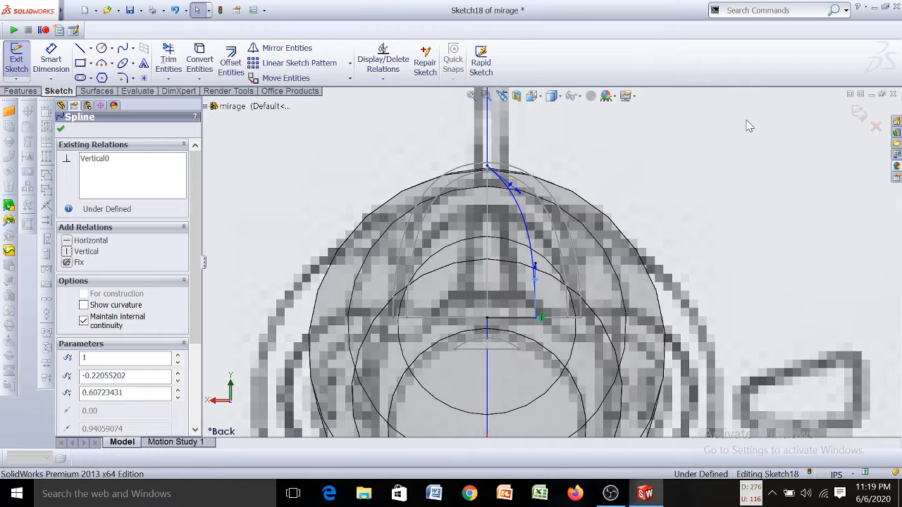
left_click_drag(519, 191, 518, 167)
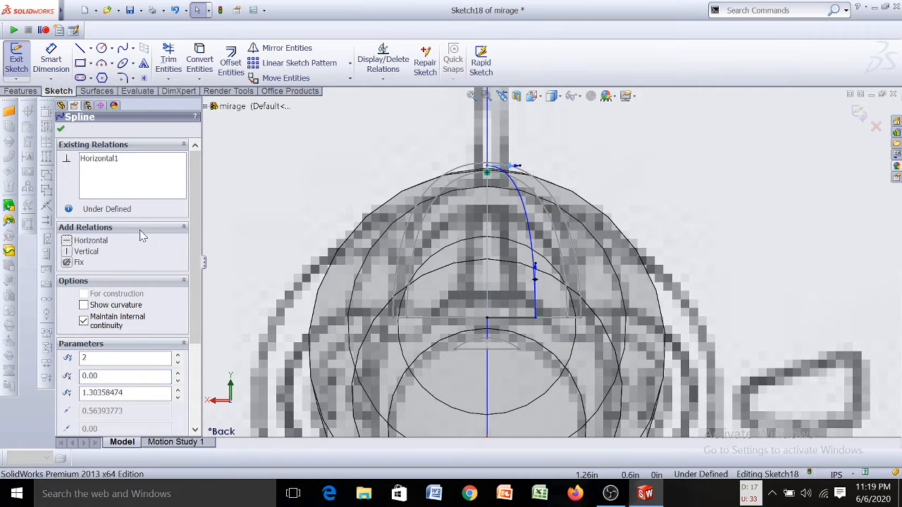
Draw a vertical construction line about 0.70 in long from the spline's upper end to the base line's inner end
left_click(80, 49)
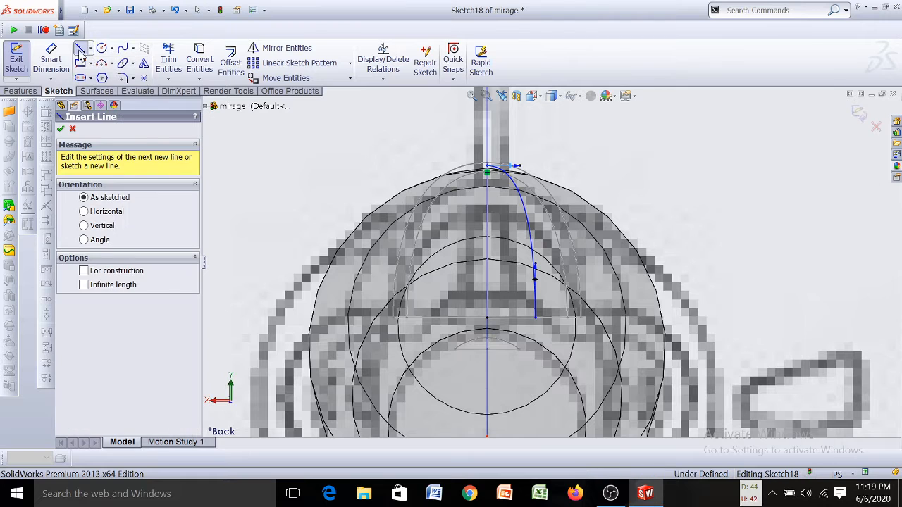
left_click(91, 47)
left_click(106, 74)
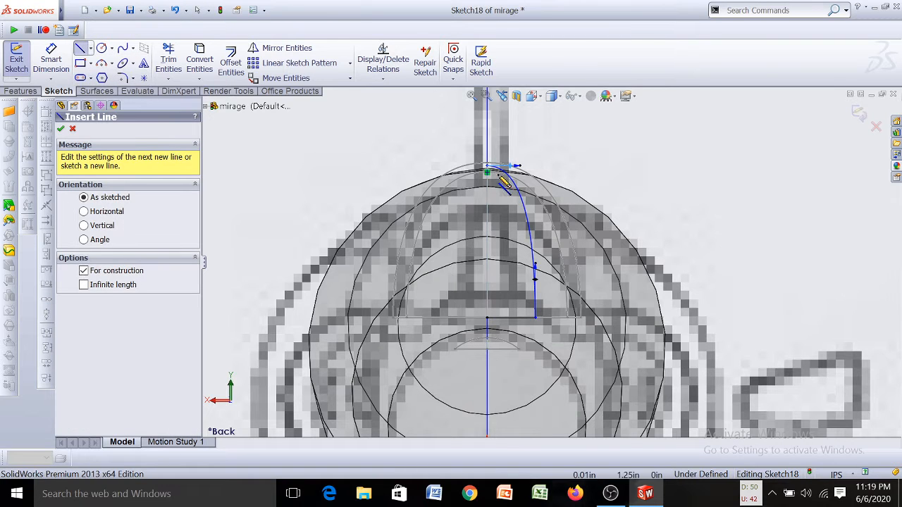
left_click_drag(486, 169, 486, 320)
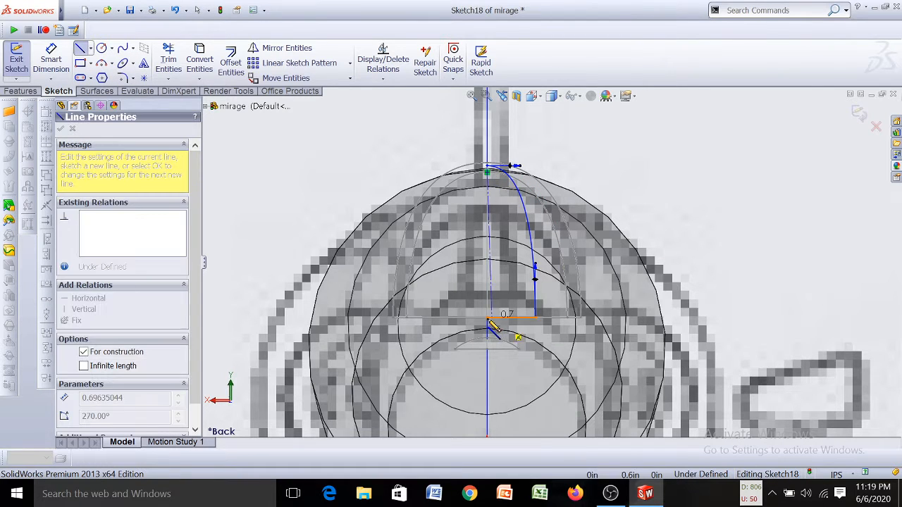
key("Escape")
key("Escape")
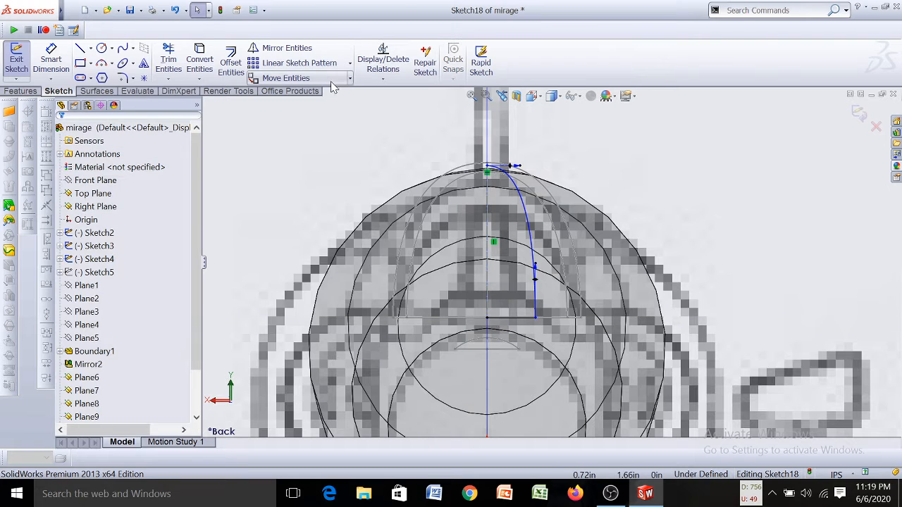
Mirror the Plane9 spline and its horizontal base line about the vertical construction line, keeping the originals
left_click(285, 47)
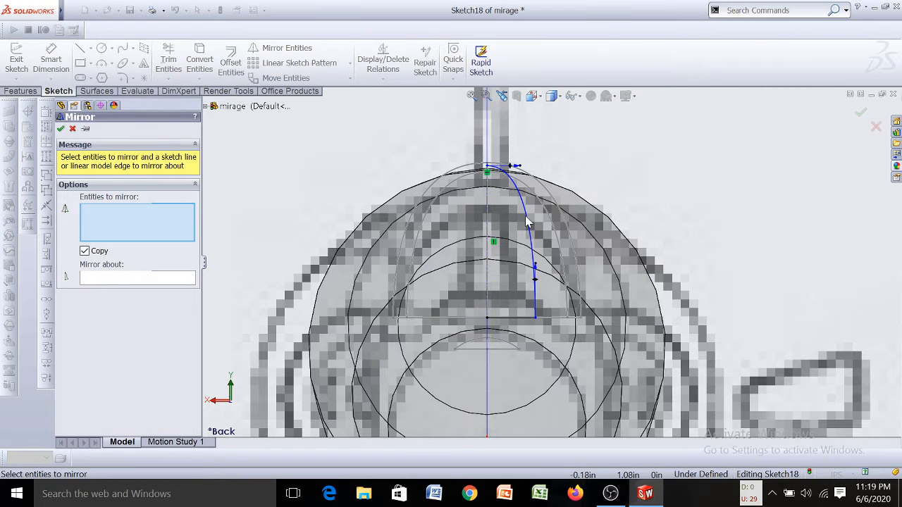
left_click(525, 218)
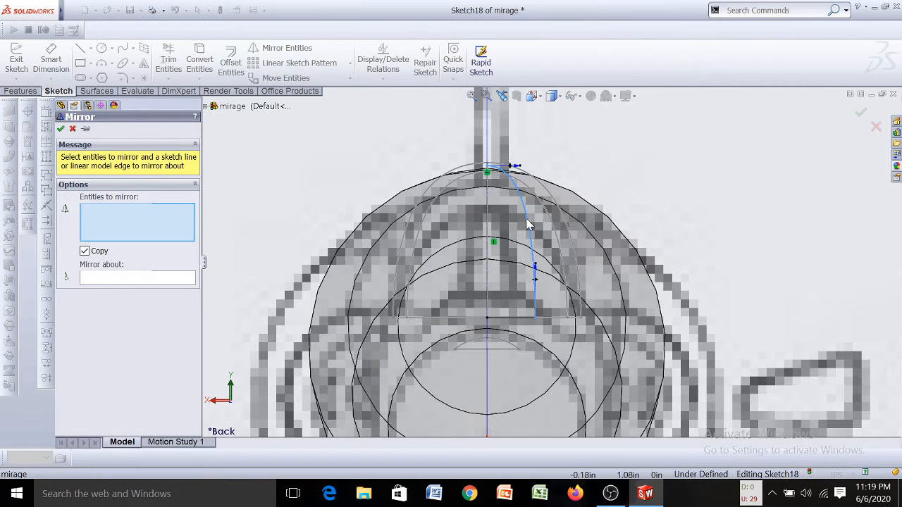
left_click(512, 321)
left_click(138, 280)
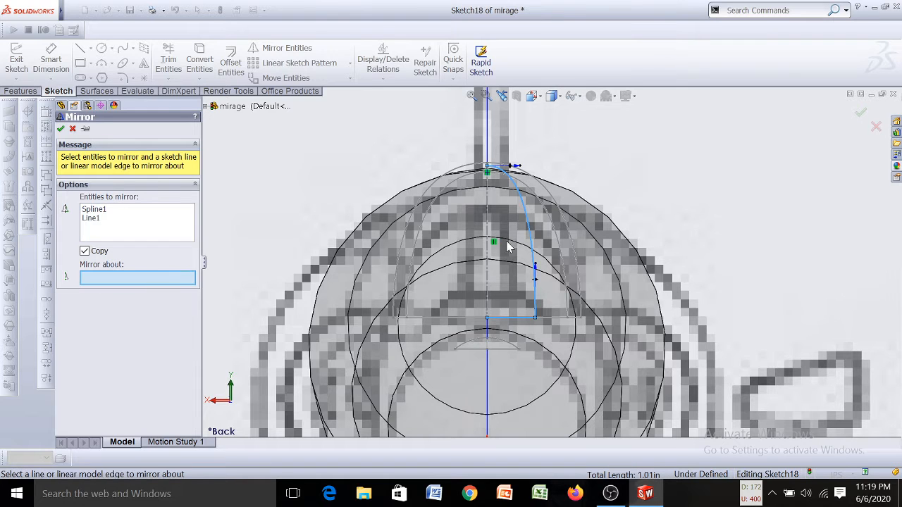
left_click(488, 247)
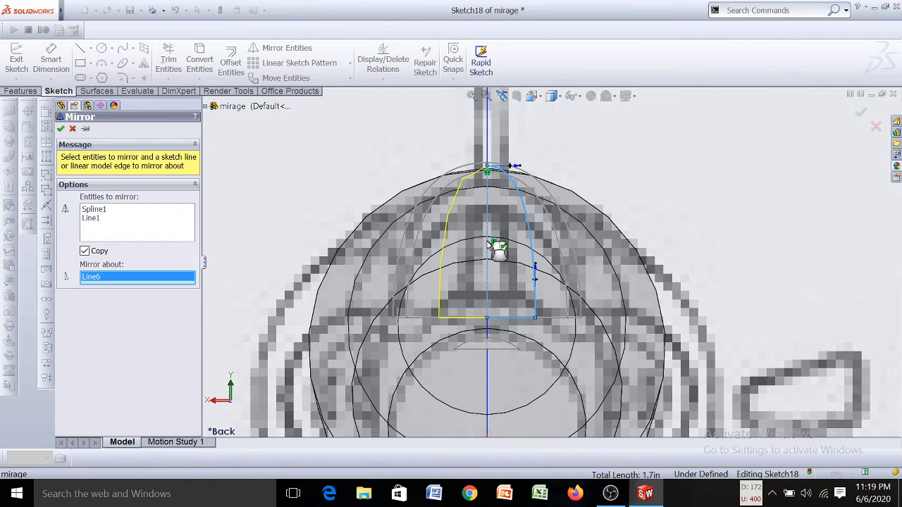
key("Return")
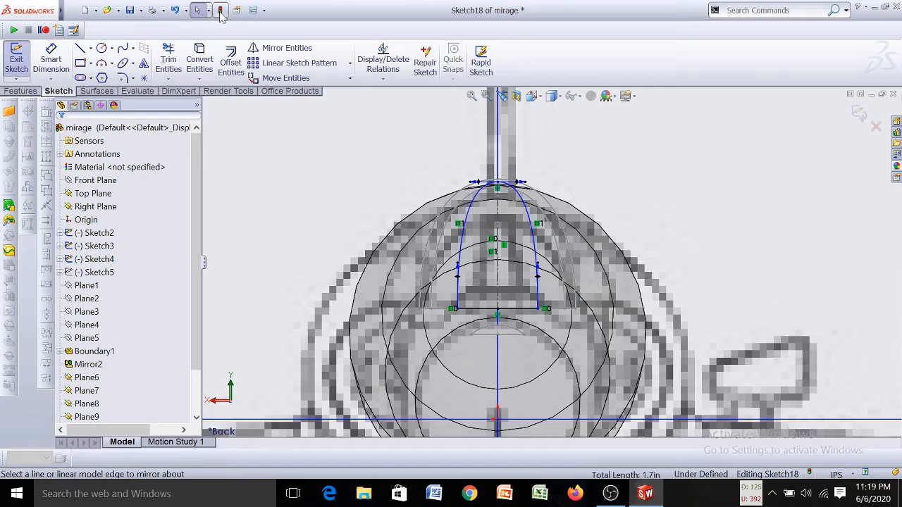
Close the Plane9 profile sketch with a rebuild and view the section planes along the fuselage from the side
left_click(219, 12)
scroll(614, 190, "up", 3)
mouse_move(614, 190)
middle_mouse_down()
mouse_move(546, 195)
mouse_move(557, 200)
middle_mouse_up()
scroll(568, 200, "up", 4)
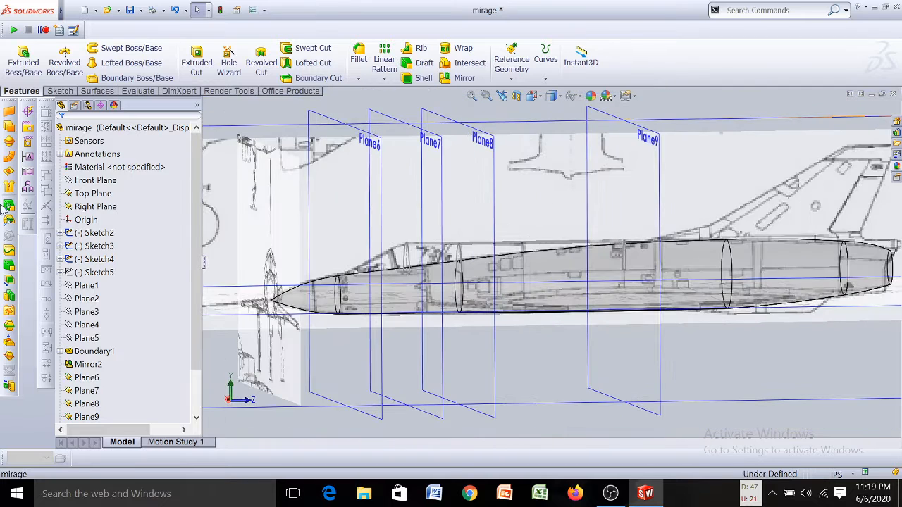
Orient the view normal to the Right Plane with the nose facing left and start a sketch on it
left_click(85, 219)
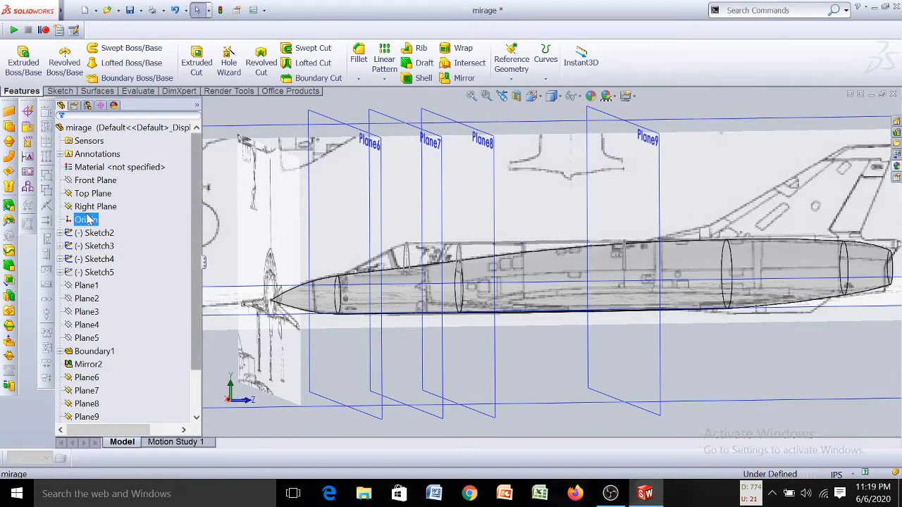
left_click(95, 207)
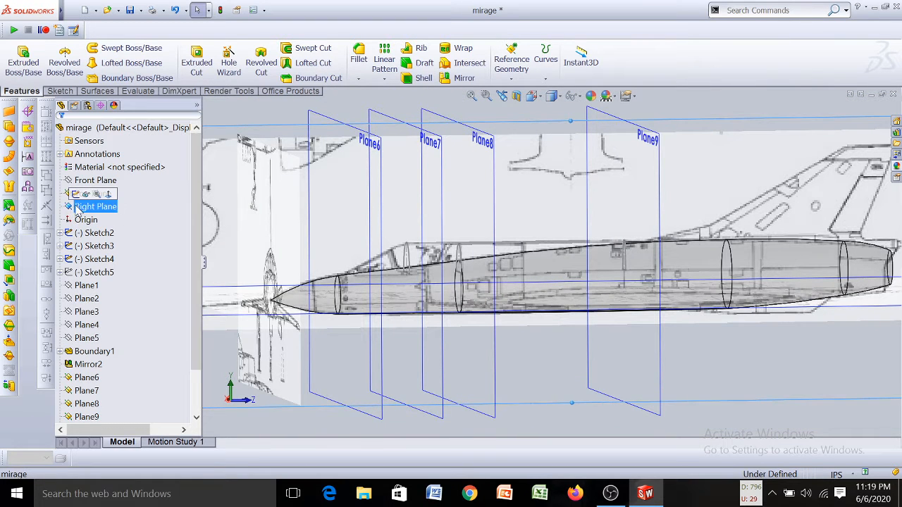
left_click(92, 195)
left_click(71, 206)
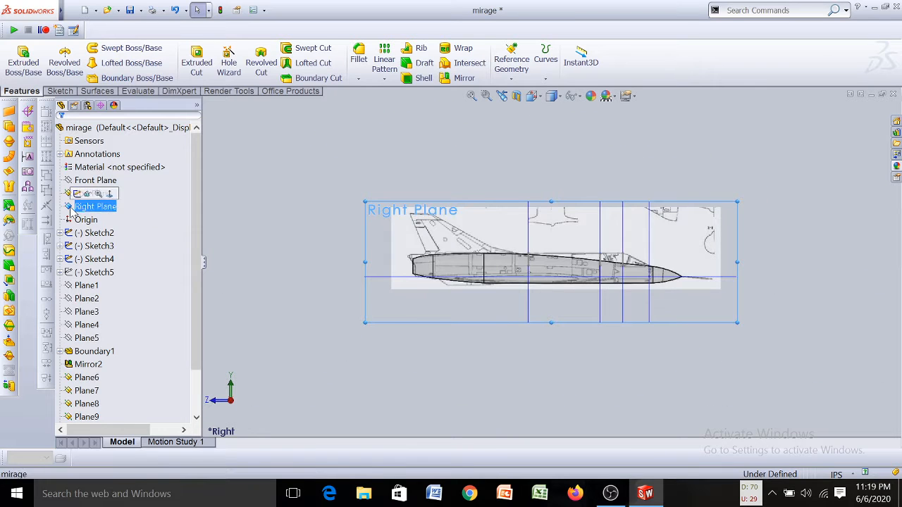
left_click(109, 196)
left_click(71, 207)
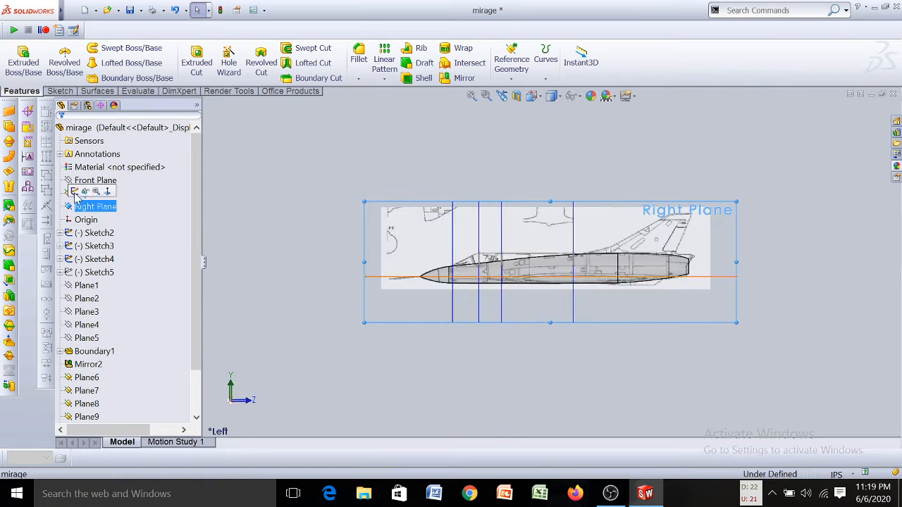
left_click(77, 195)
Draw a two-point spline along the canopy's lower edge from Plane6 to Plane7, ending at a height of about 0.61 in
left_click(123, 48)
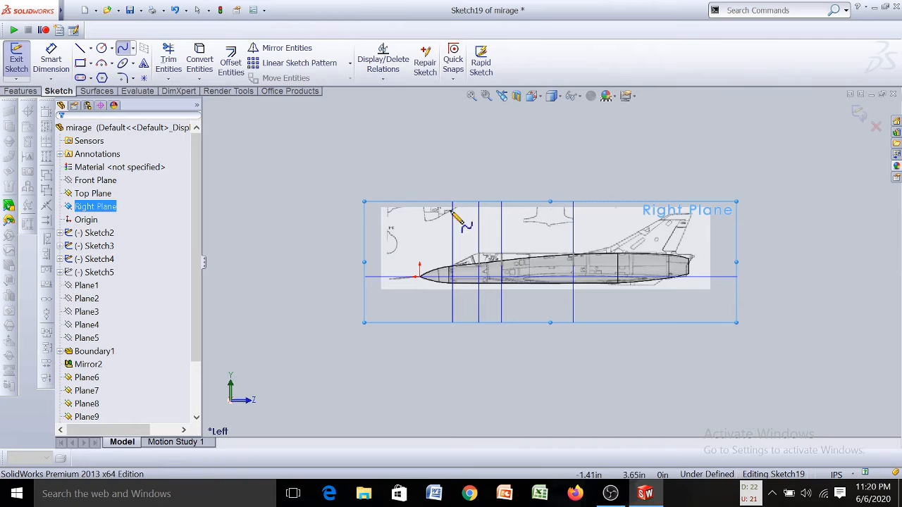
scroll(486, 366, "down", 10)
scroll(451, 377, "down", 1)
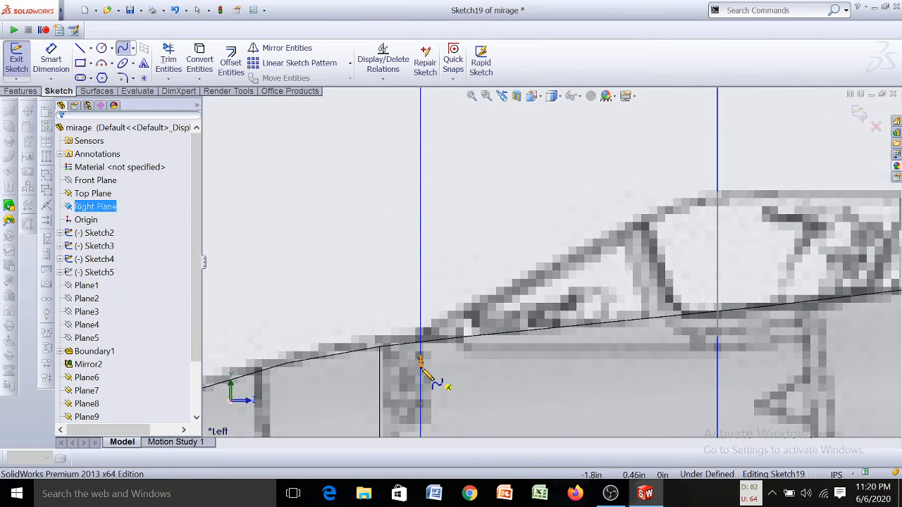
left_click(420, 360)
left_click(719, 339)
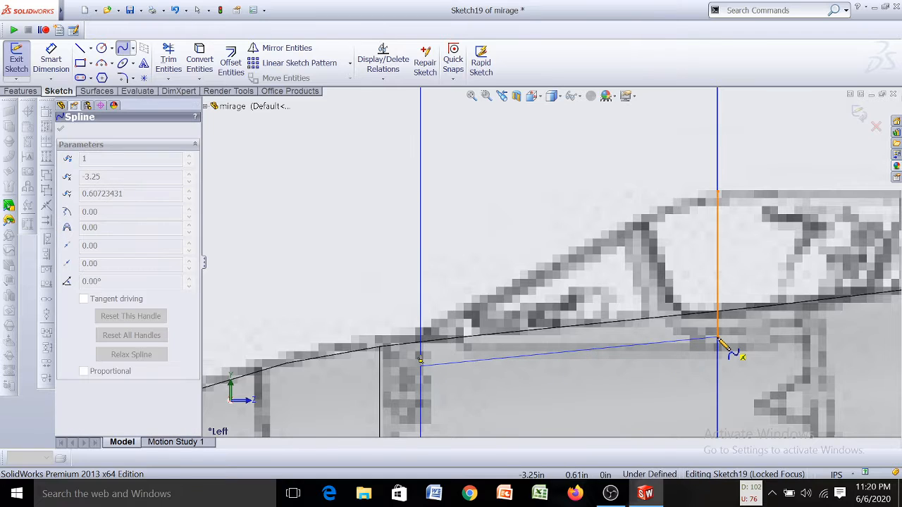
key("Escape")
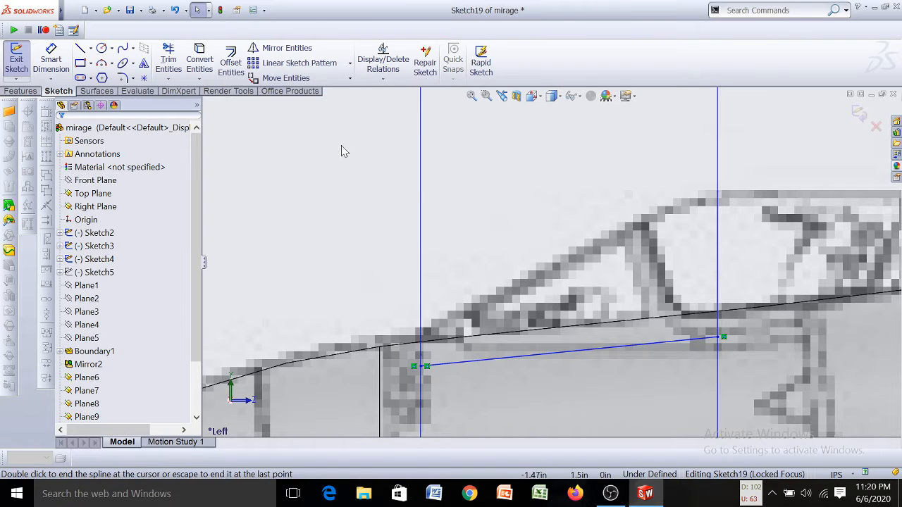
Draw a horizontal two-point spline from the first spline's end on Plane7 to Plane8, at a height of about 0.61 in
left_click(123, 47)
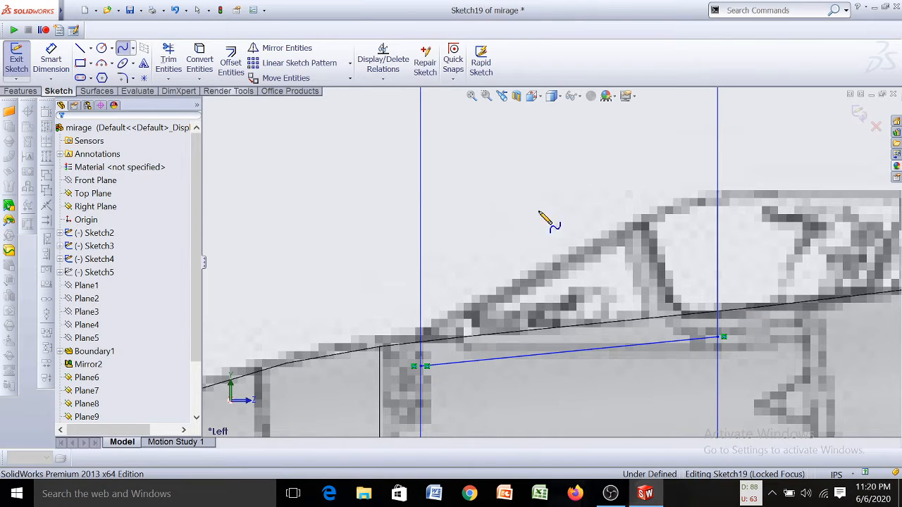
left_click(717, 338)
scroll(782, 329, "up", 3)
scroll(797, 307, "down", 1)
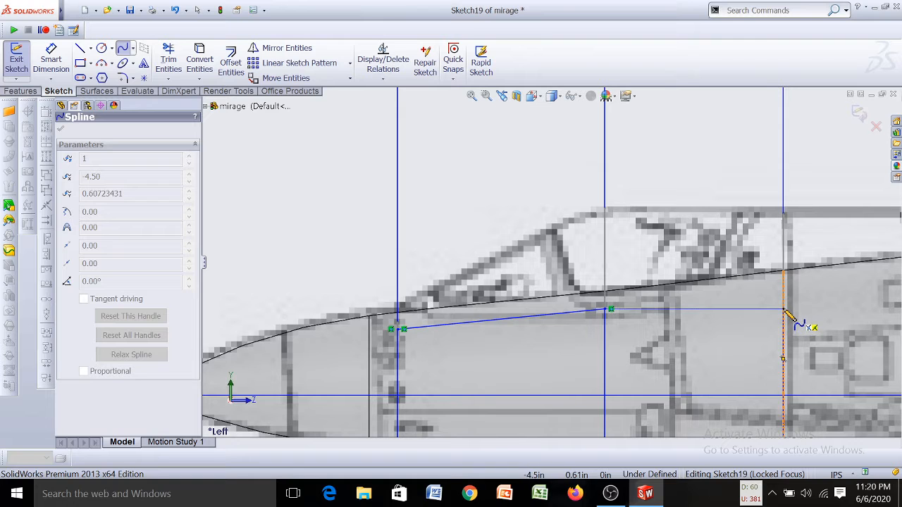
scroll(783, 325, "down", 2)
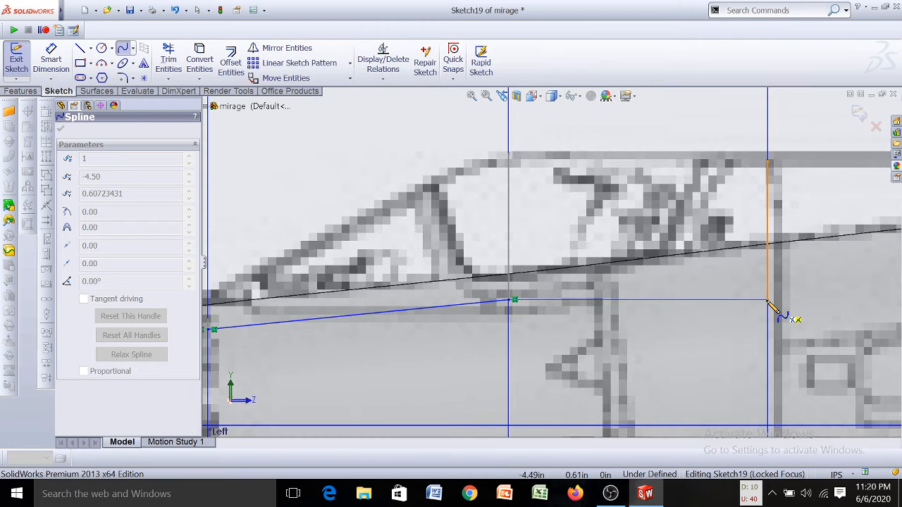
double_click(768, 301)
Continue the lower canopy edge with a horizontal two-point spline from Plane8 to Plane9, at a height of about 0.61 in
scroll(761, 299, "up", 3)
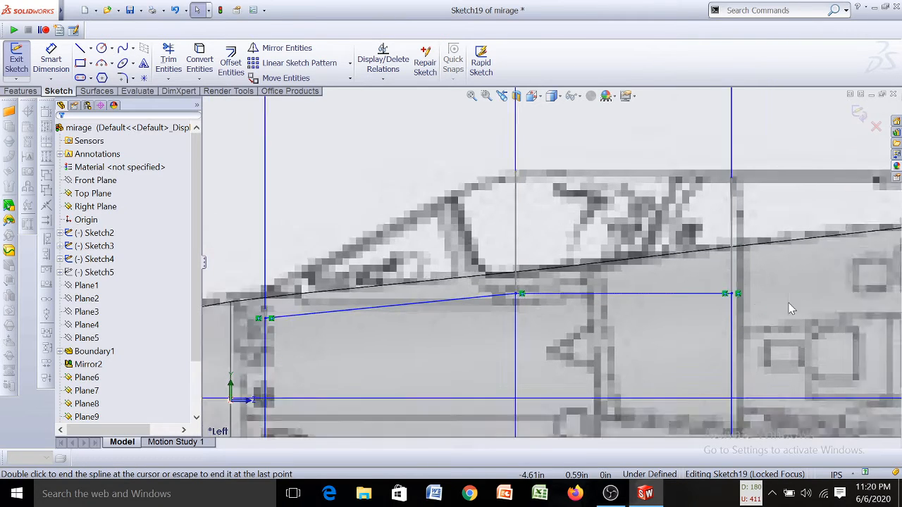
left_click(123, 48)
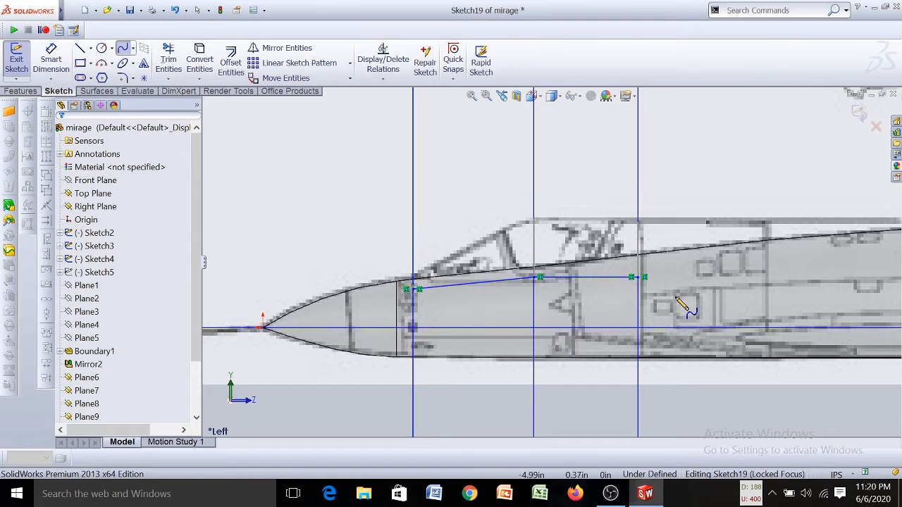
left_click(638, 277)
scroll(757, 272, "up", 3)
scroll(779, 266, "down", 3)
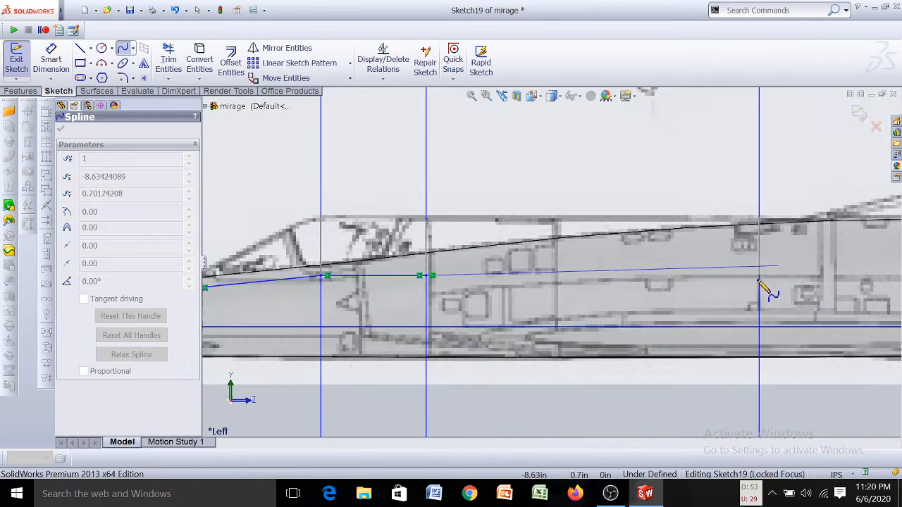
scroll(760, 285, "down", 2)
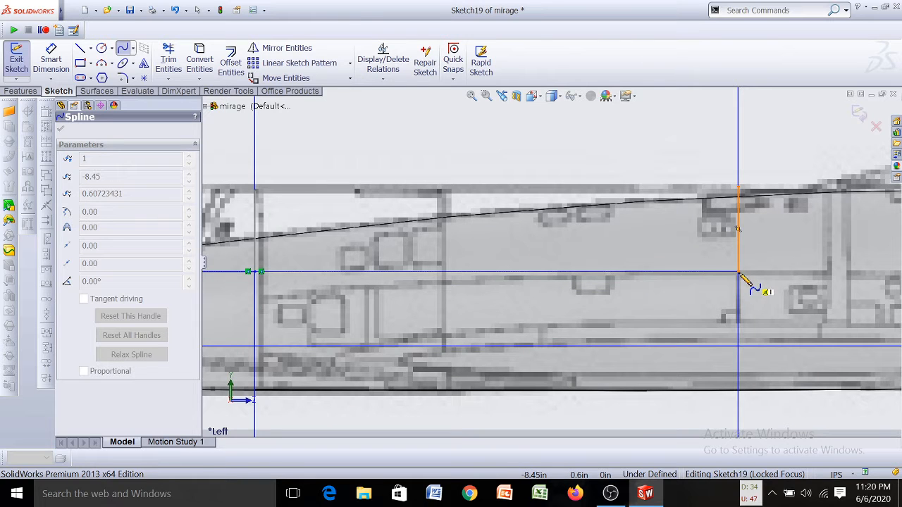
double_click(740, 275)
scroll(655, 297, "up", 5)
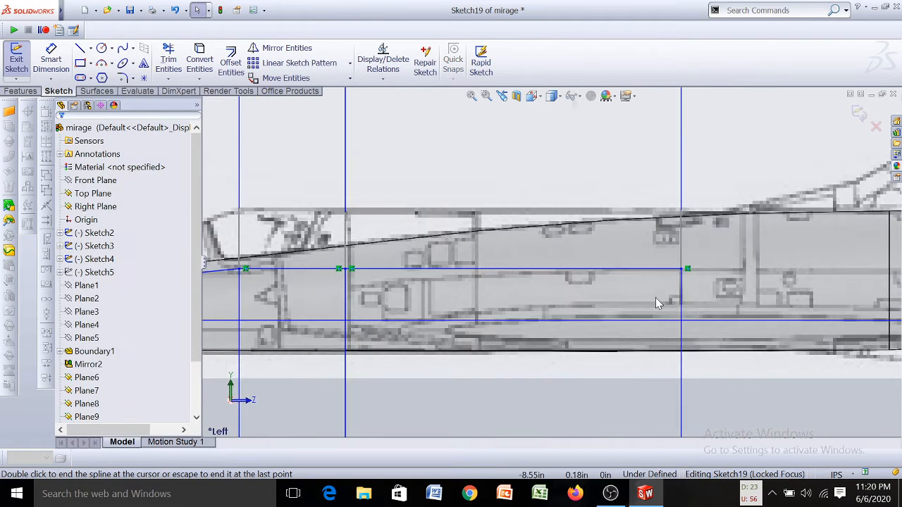
Bow the lower spline between Plane6 and Plane7 downward with its front tangent handle
scroll(366, 279, "down", 3)
scroll(364, 243, "down", 3)
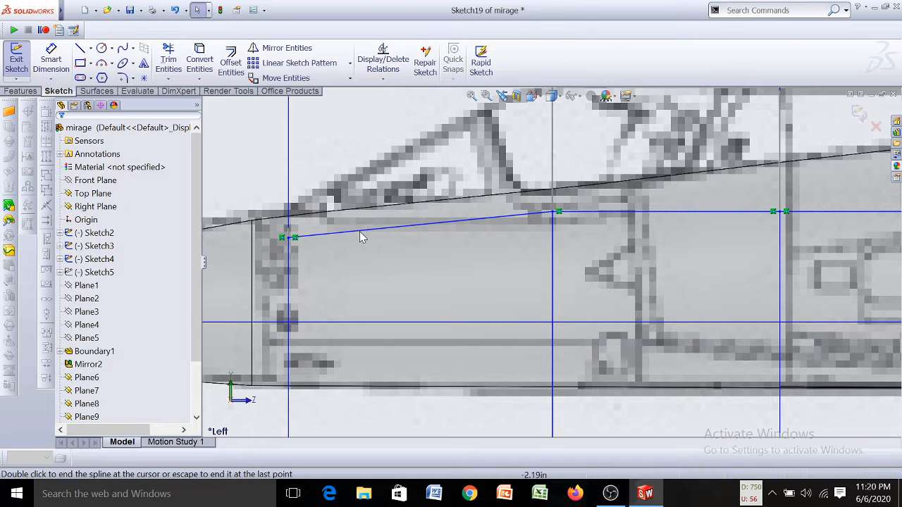
left_click(356, 237)
left_click_drag(364, 236, 374, 245)
scroll(695, 259, "up", 4)
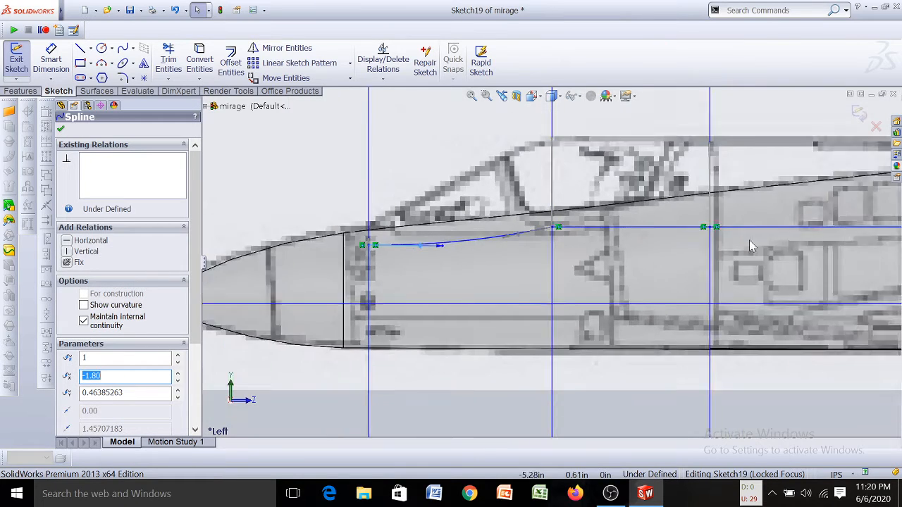
Check the lower edge splines in a 3D view, accept the spline edit, and close the sketch with a rebuild
mouse_move(690, 296)
middle_mouse_down()
mouse_move(757, 317)
mouse_move(691, 311)
mouse_move(701, 314)
mouse_move(671, 292)
middle_mouse_up()
left_click_drag(671, 291, 699, 298)
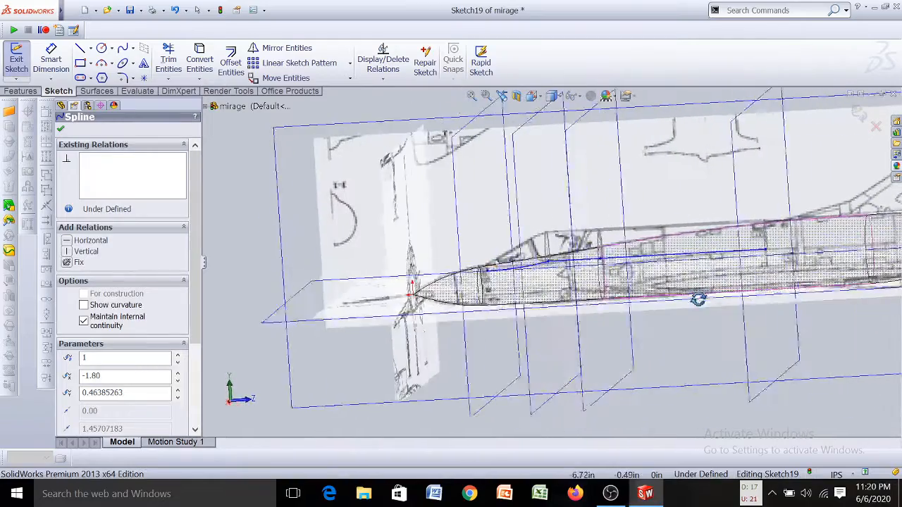
left_click(534, 97)
left_click(537, 111)
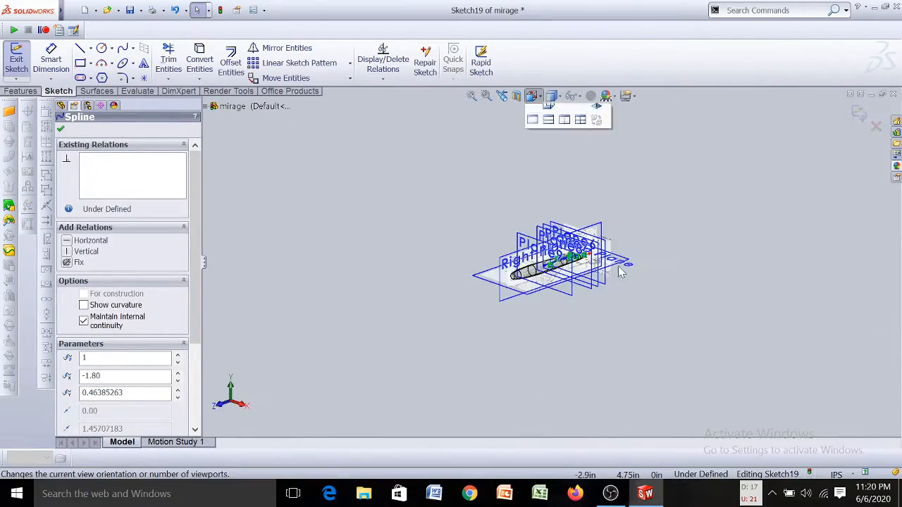
left_click(445, 202)
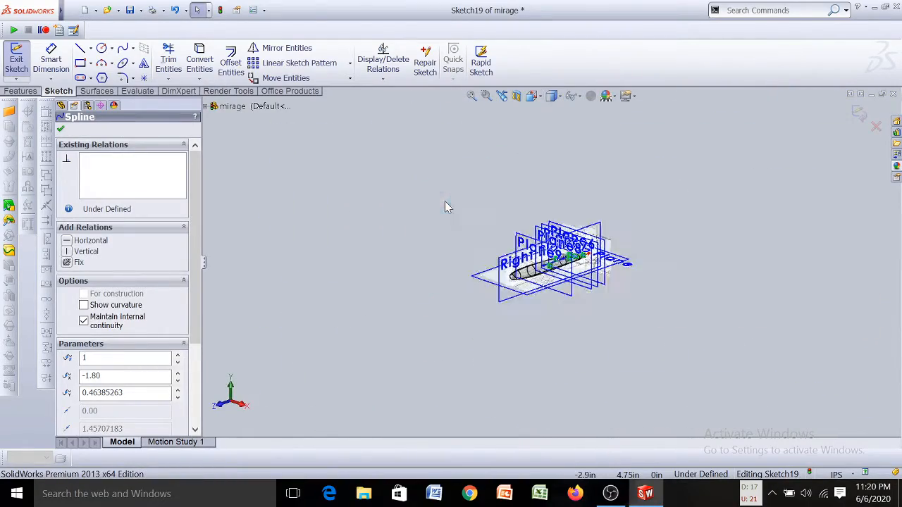
left_click(62, 130)
left_click(219, 11)
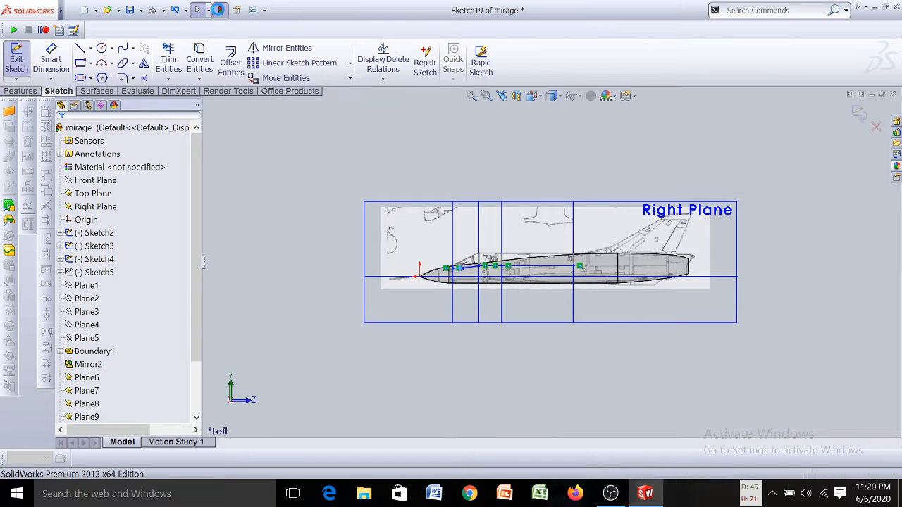
In a new Right Plane sketch, draw a two-point windshield spline from about 0.52 in high on Plane6 to the canopy top on Plane7
left_click(71, 208)
left_click(78, 193)
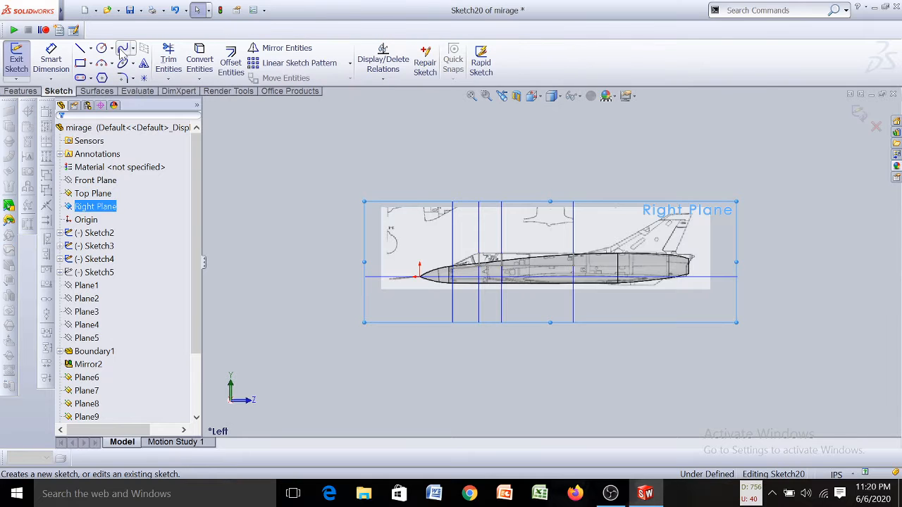
left_click(122, 50)
scroll(468, 296, "down", 10)
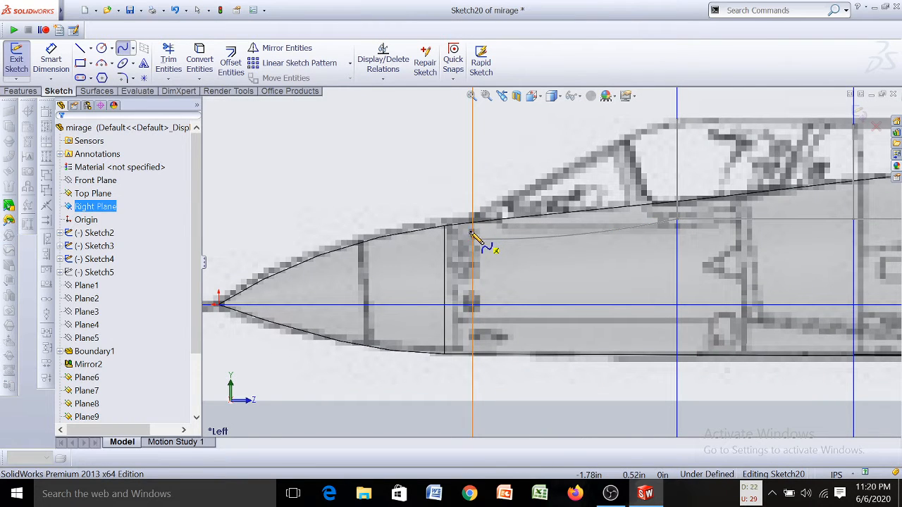
left_click(472, 235)
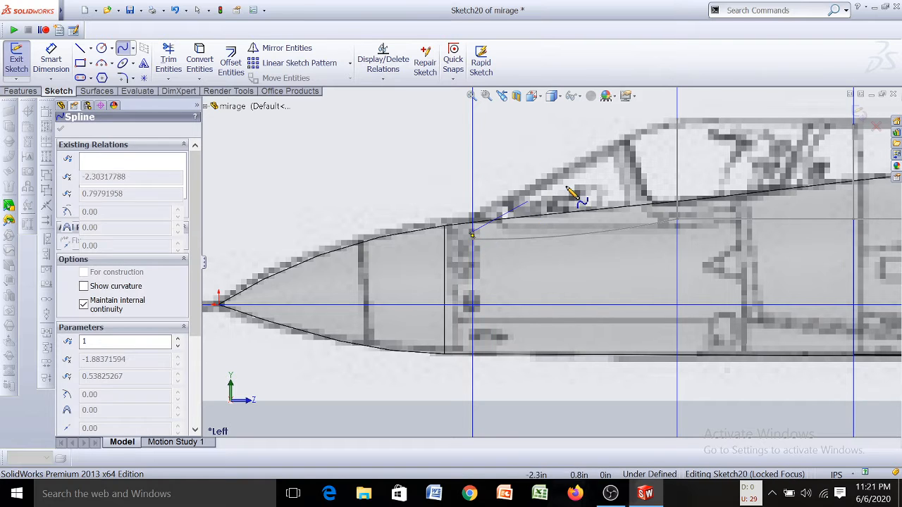
left_click(676, 123)
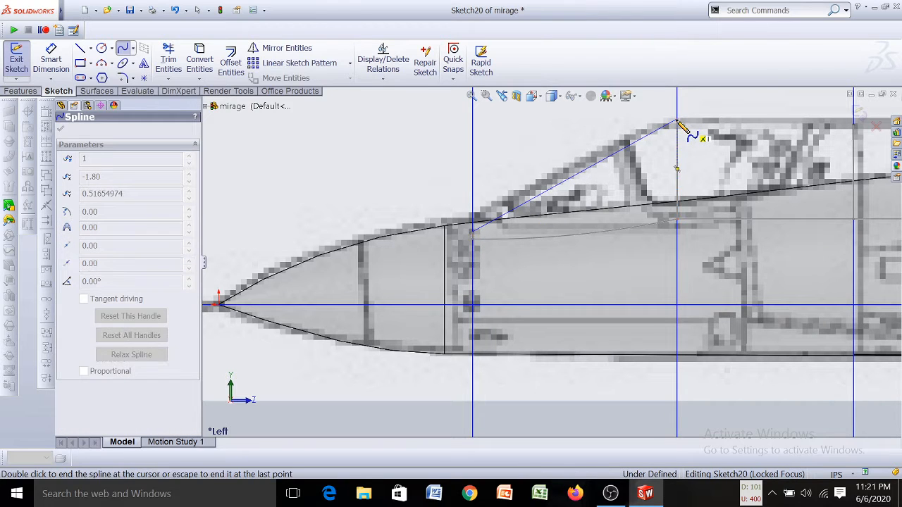
double_click(678, 124)
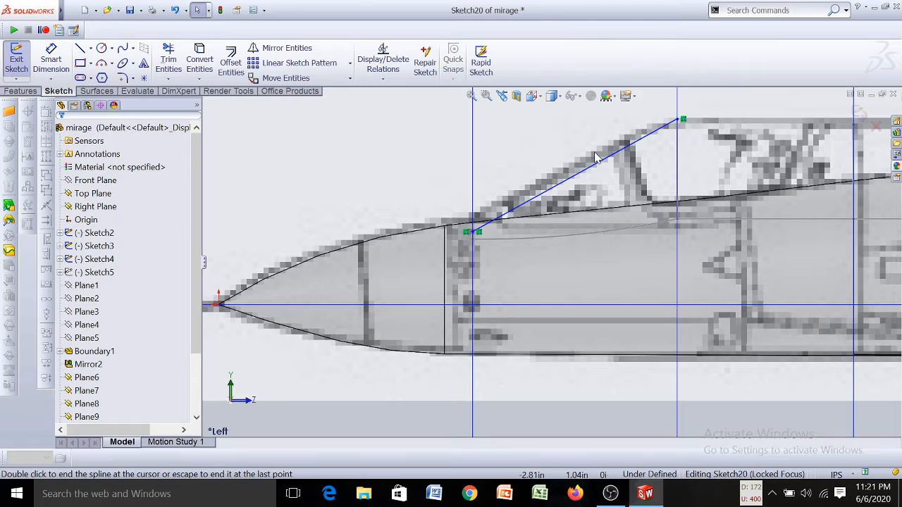
Draw a two-point spline along the canopy top from the windshield spline's end on Plane7 to Plane8
left_click(122, 50)
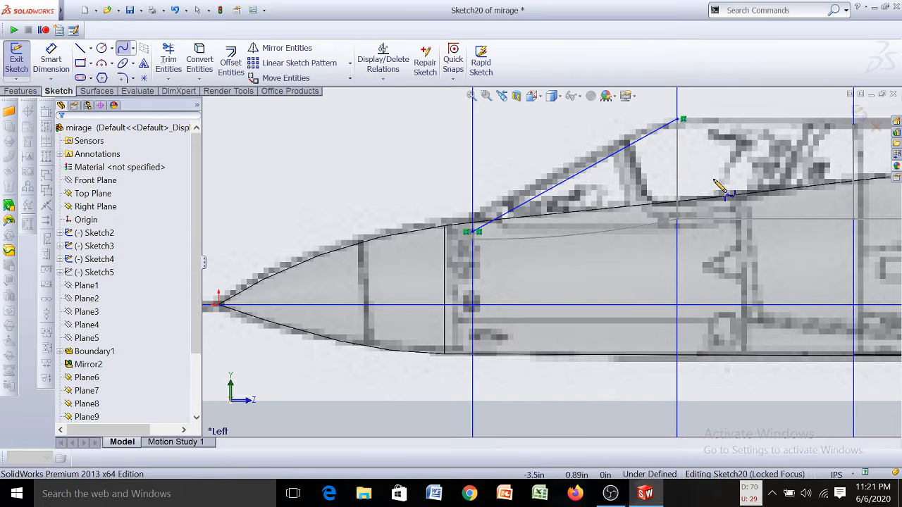
left_click(682, 121)
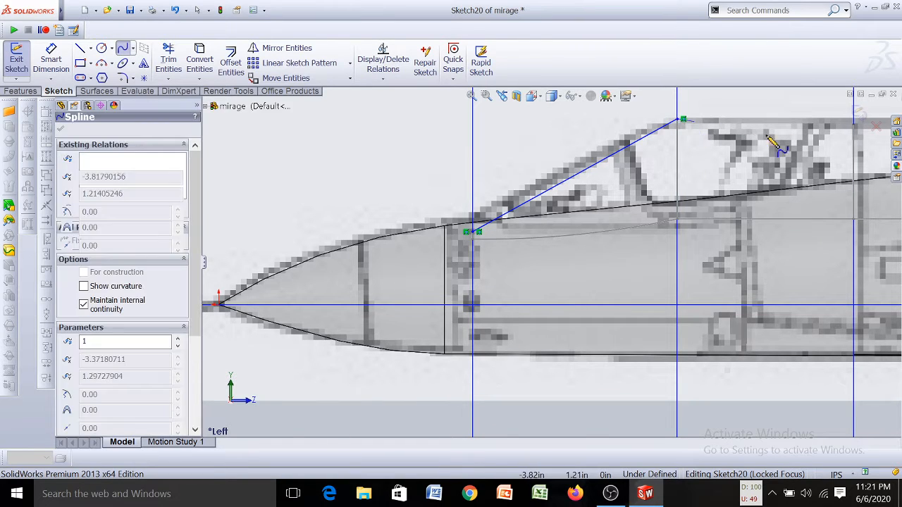
left_click(855, 126)
key("Escape")
key("Escape")
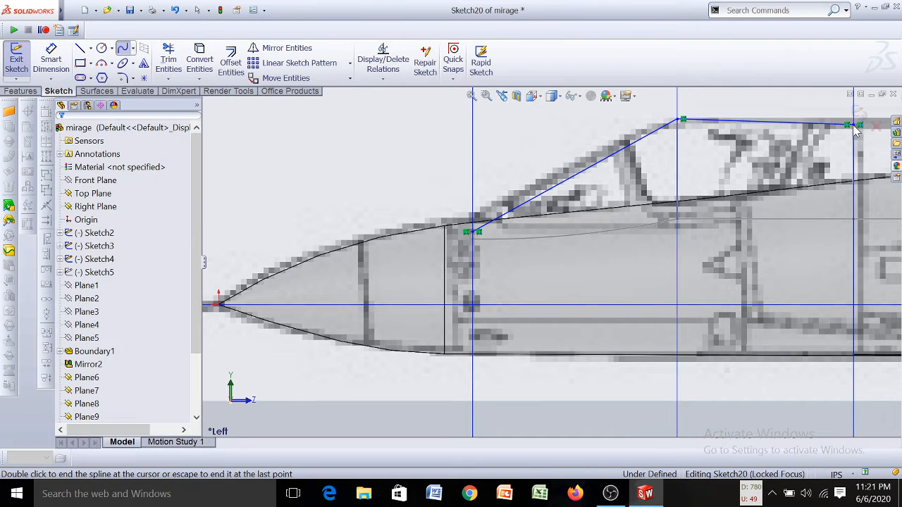
Extend the upper canopy edge with a two-point spline from Plane8 to Plane9, ending at a height of about 1.30 in
scroll(837, 148, "up", 5)
scroll(783, 198, "down", 2)
scroll(768, 209, "up", 3)
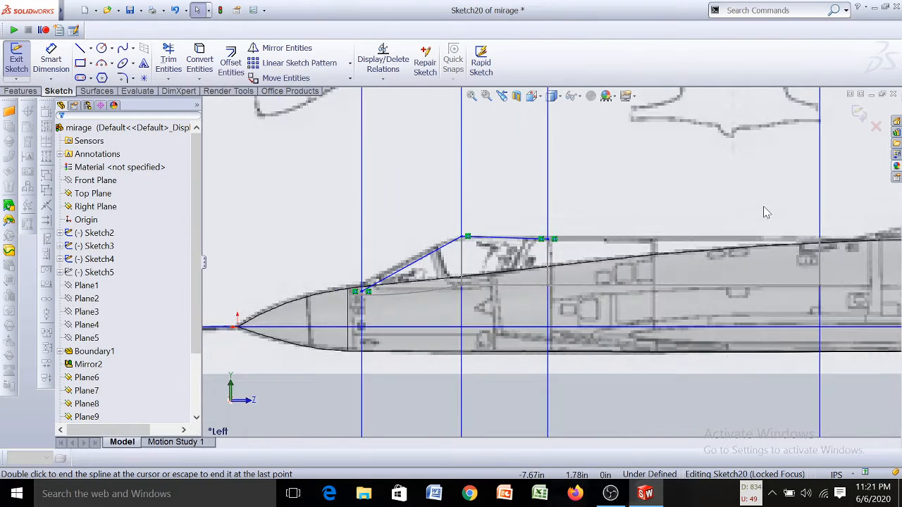
left_click(125, 50)
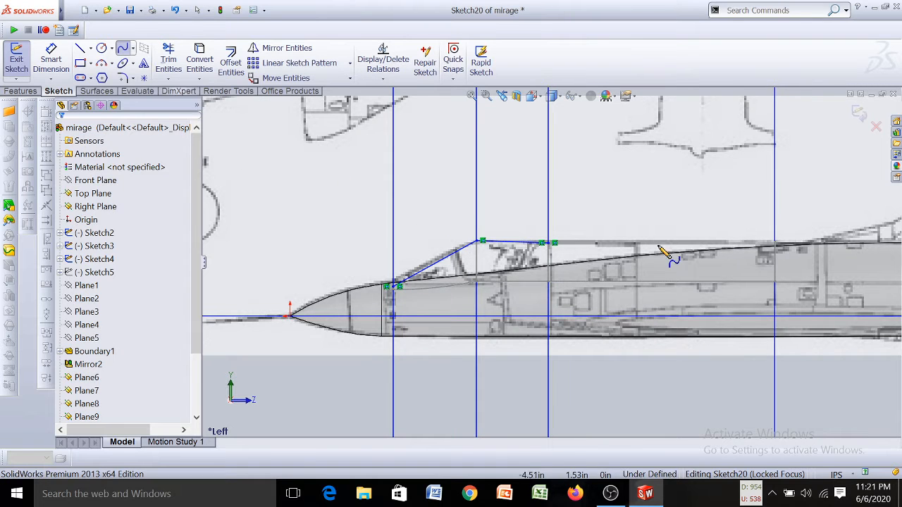
left_click(554, 243)
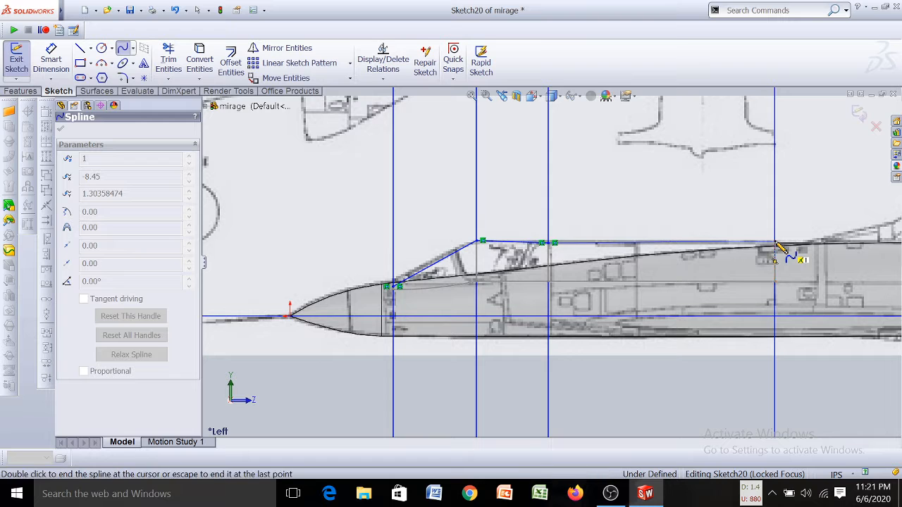
key("Escape")
Bow the windshield spline between Plane6 and Plane7 outward with its lower tangent handle to follow the blueprint
scroll(440, 274, "down", 3)
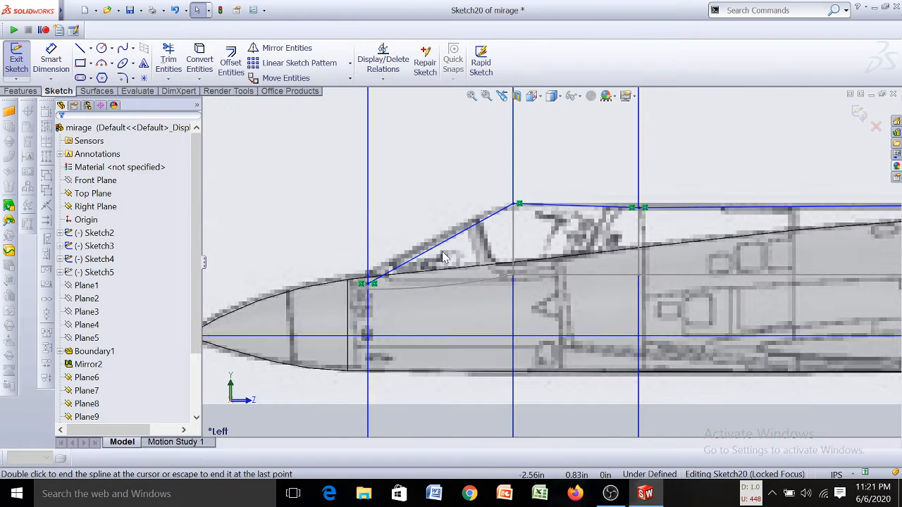
left_click(438, 246)
left_click_drag(412, 259, 401, 251)
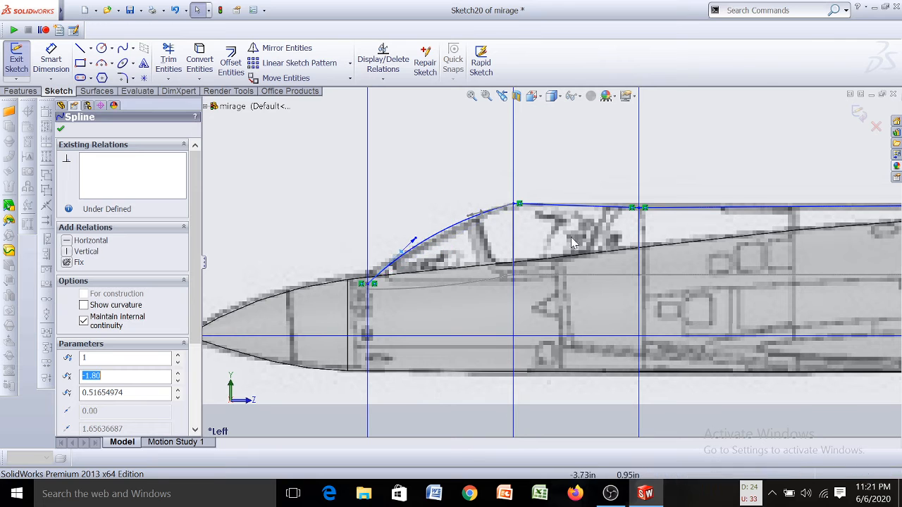
Raise the front tangent of the canopy-top spline and bow the windshield spline's upper tangent so both curves meet smoothly at Plane7
left_click_drag(574, 213, 554, 203)
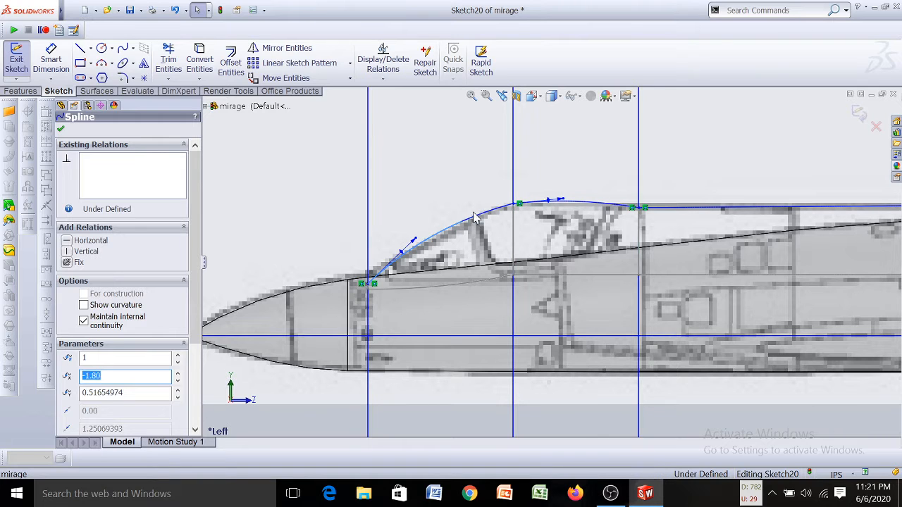
left_click(479, 220)
left_click_drag(480, 211, 471, 214)
left_click(485, 201)
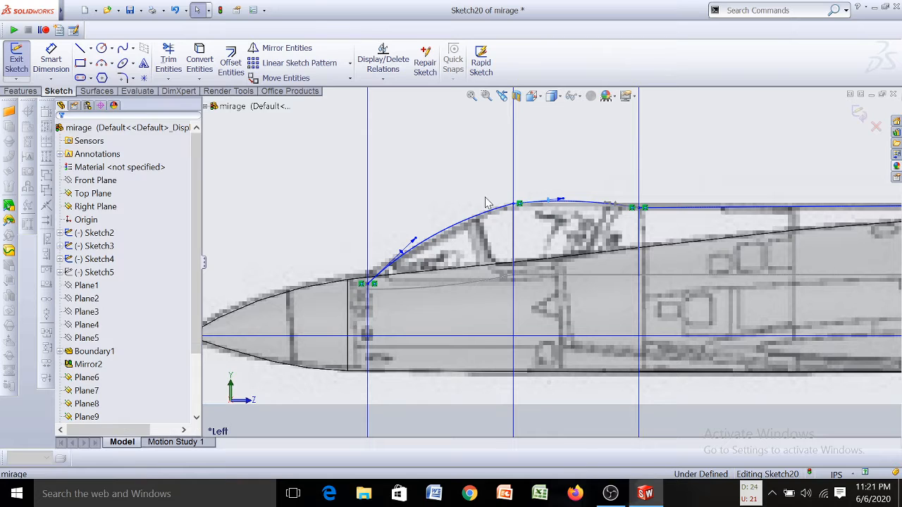
left_click(491, 214)
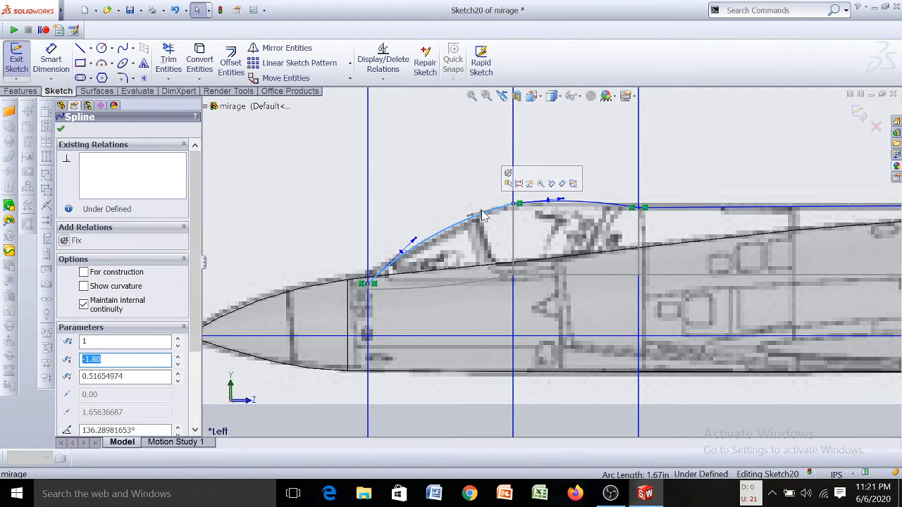
left_click(549, 200)
scroll(472, 206, "down", 4)
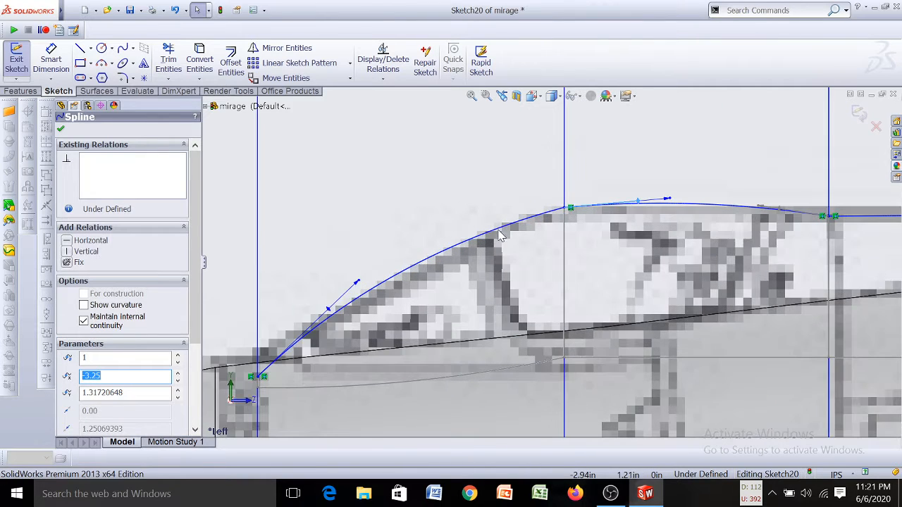
left_click(498, 229)
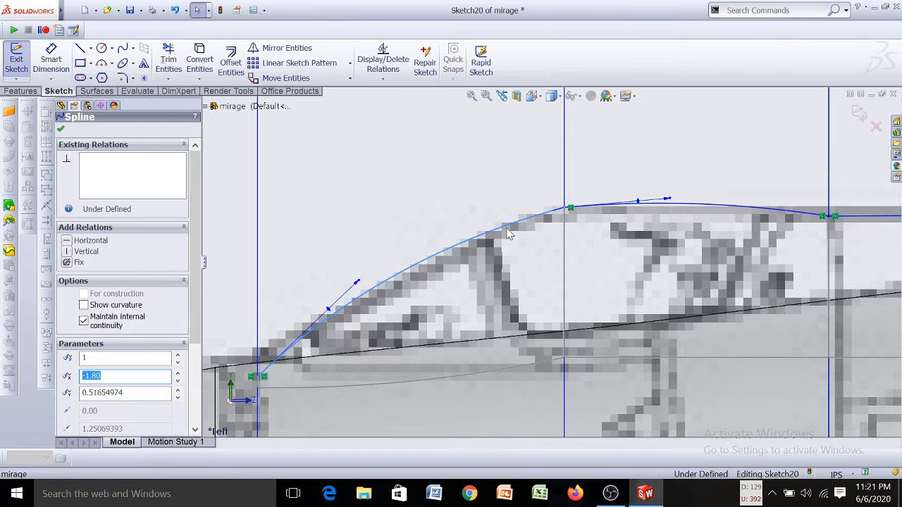
left_click(500, 226)
left_click(498, 229)
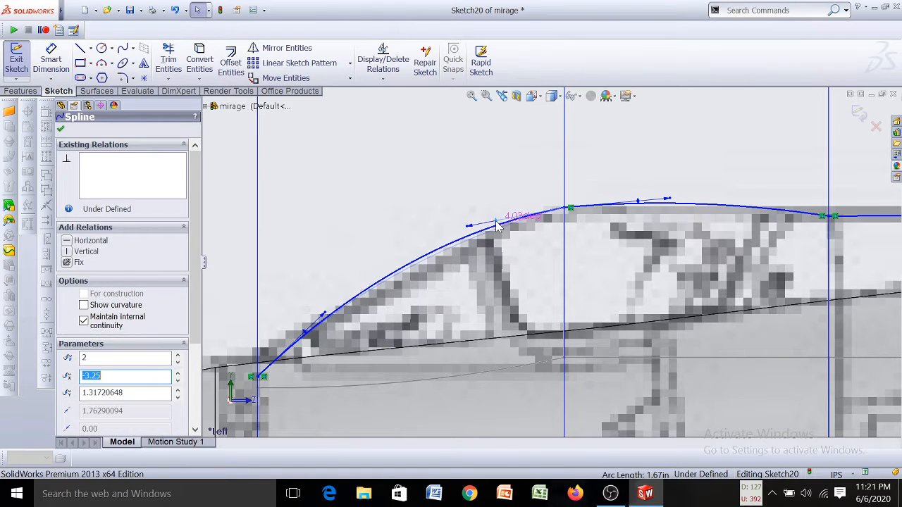
scroll(627, 258, "up", 4)
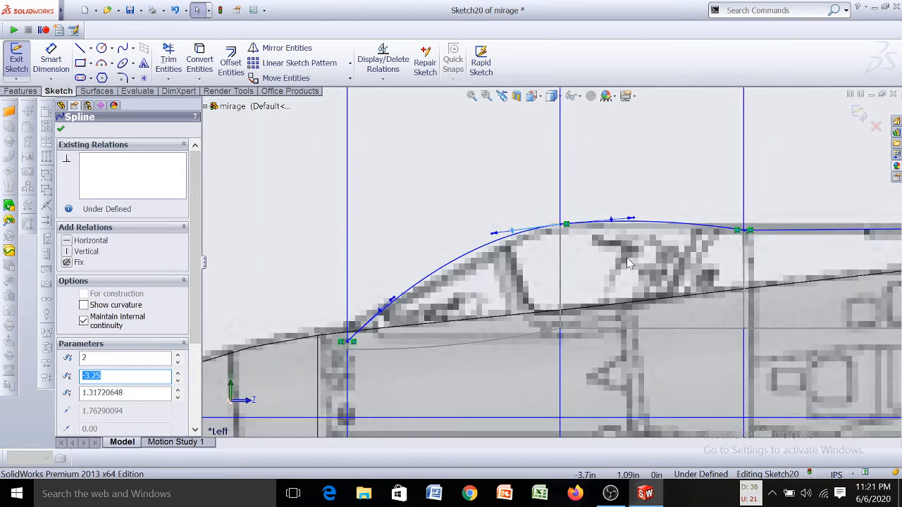
Flatten the canopy-top spline's front tangent at Plane7 and pull out its rear tangent handle near Plane8 to follow the blueprint
scroll(627, 257, "down", 3)
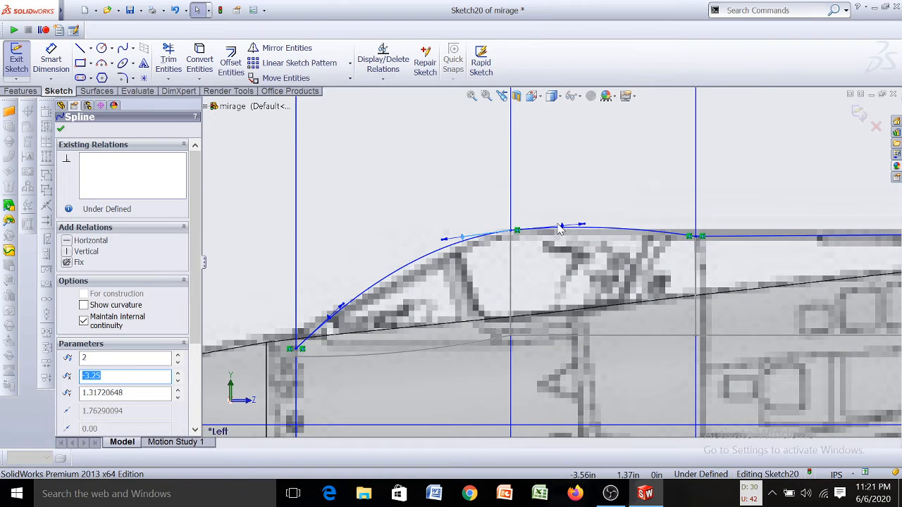
left_click_drag(562, 224, 562, 231)
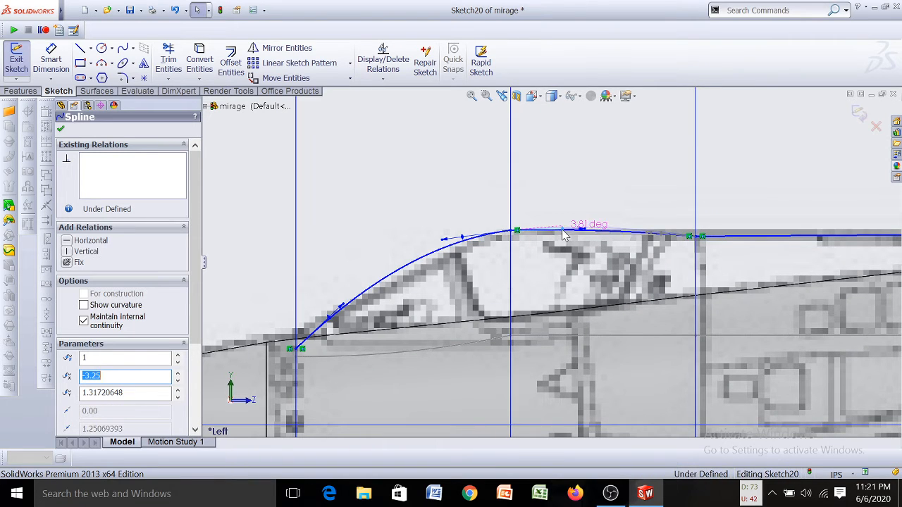
scroll(567, 238, "up", 4)
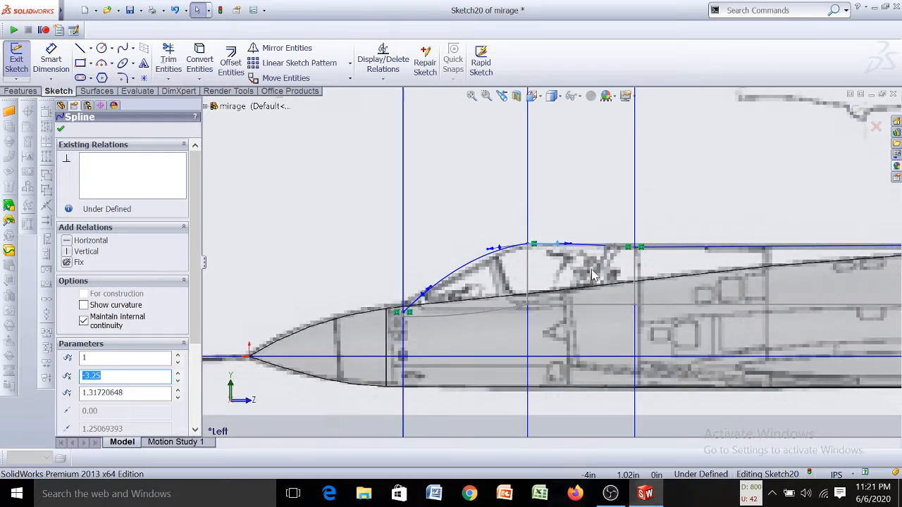
scroll(585, 246, "down", 3)
scroll(591, 245, "down", 2)
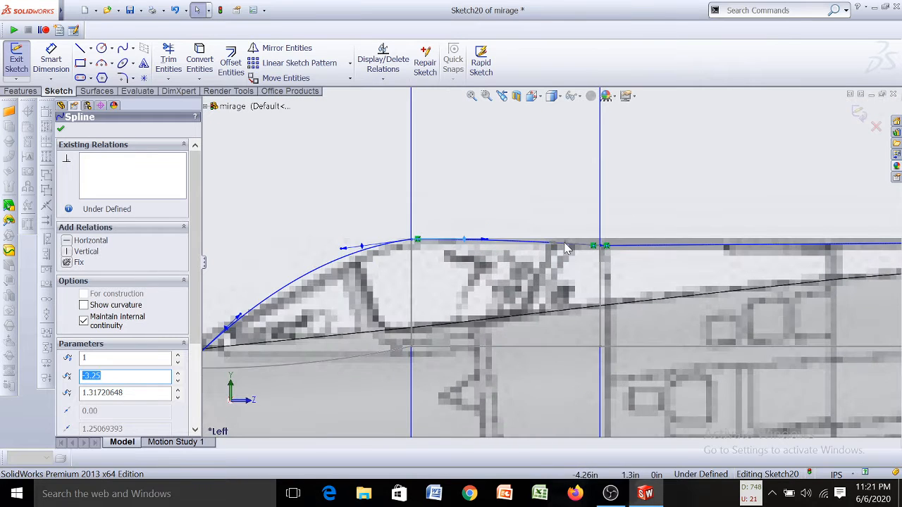
mouse_move(568, 248)
left_mouse_down()
mouse_move(555, 239)
mouse_move(556, 247)
left_mouse_up()
scroll(584, 247, "down", 1)
scroll(575, 275, "up", 5)
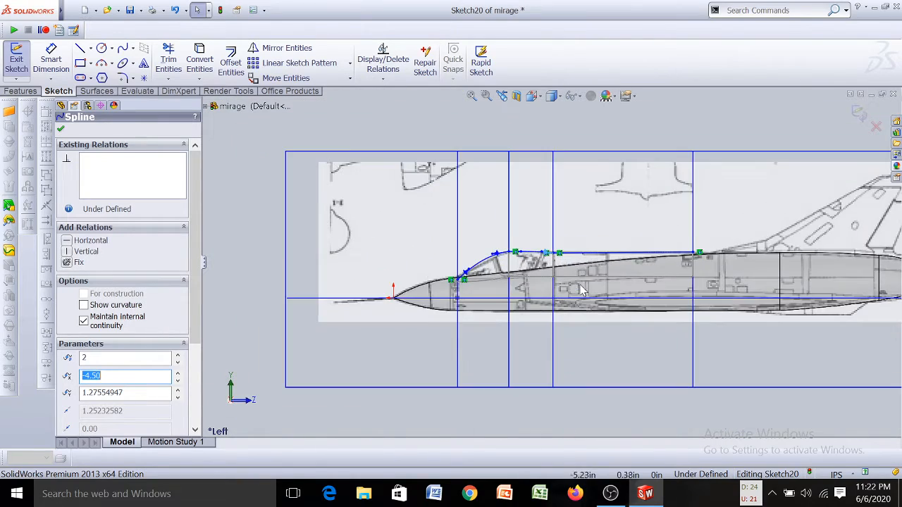
Shape the rear canopy spline between Plane8 and Plane9 with tangent handles at both ends to follow the blueprint's upper edge
middle_click_drag(583, 291, 593, 271)
scroll(649, 240, "down", 2)
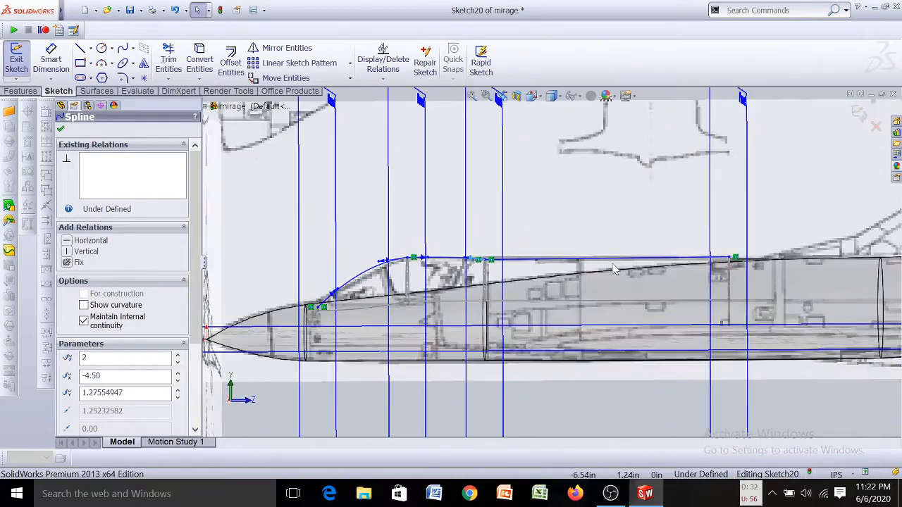
scroll(614, 268, "down", 2)
left_click(673, 259)
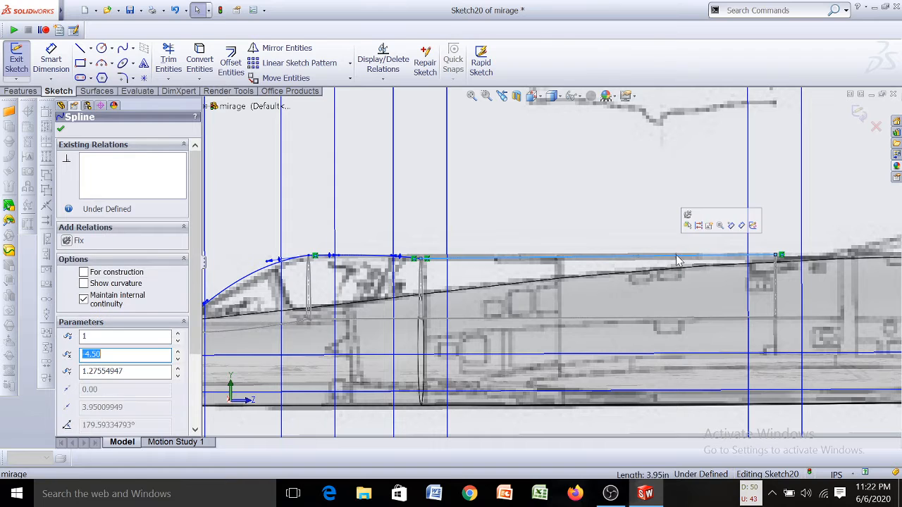
left_click(677, 261)
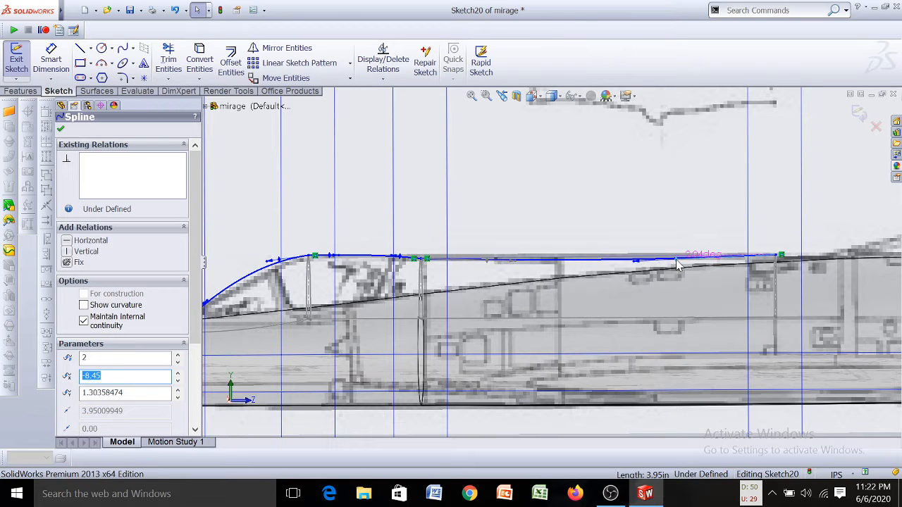
scroll(677, 262, "down", 2)
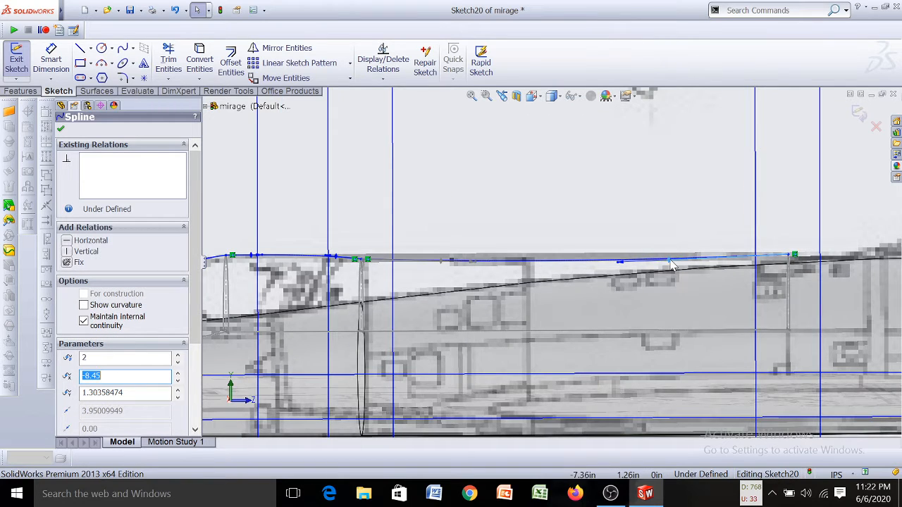
left_click_drag(674, 265, 669, 258)
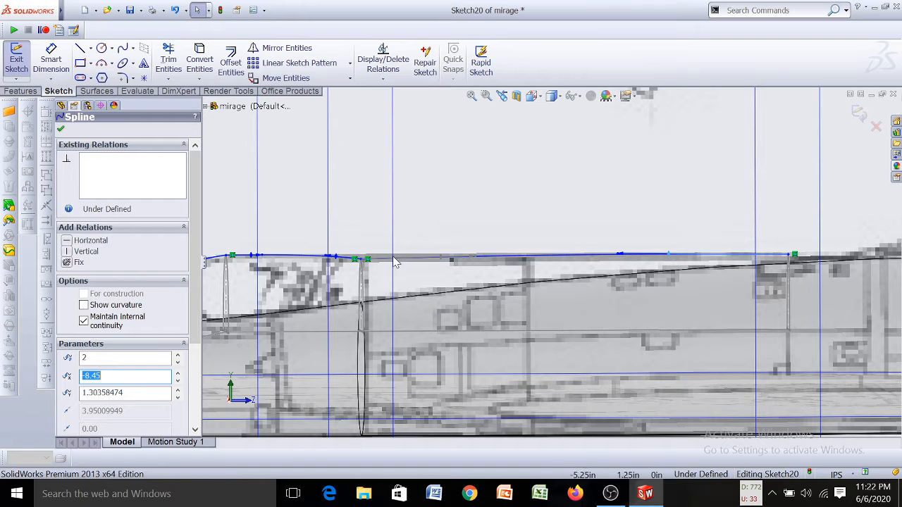
left_click(452, 259)
scroll(555, 270, "up", 2)
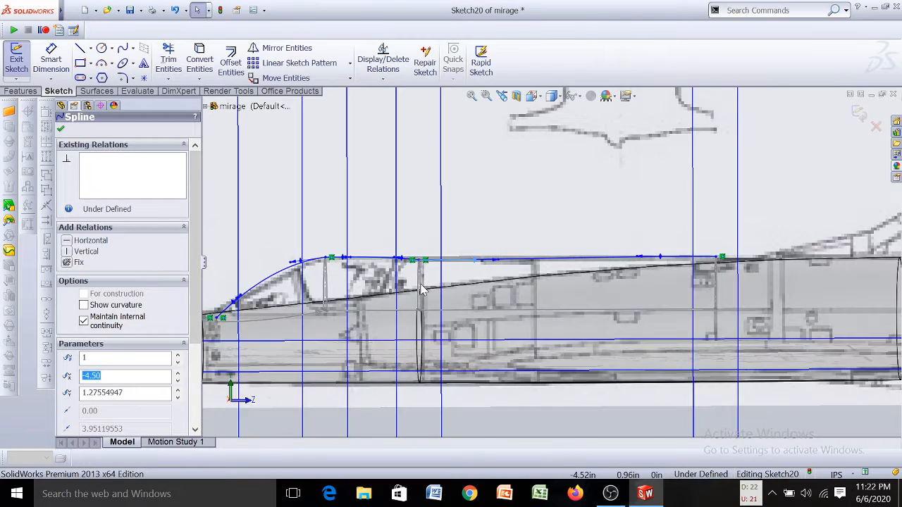
scroll(421, 289, "up", 3)
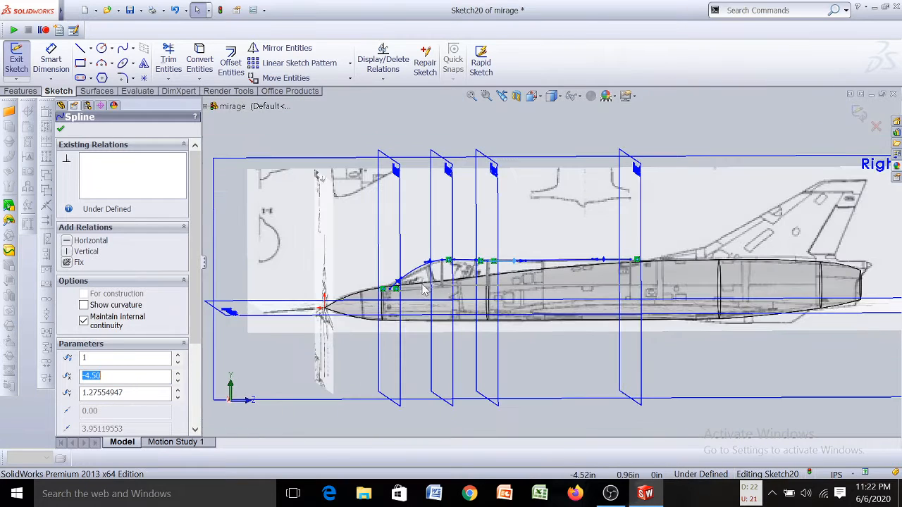
Return to the Left view and fine-tune the canopy-top spline's rear tangent at Plane8
left_click(536, 101)
left_click(438, 199)
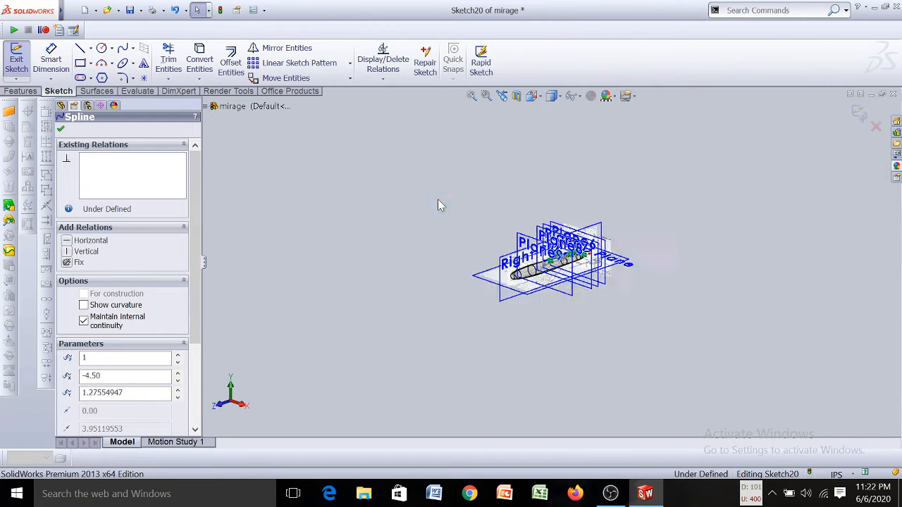
scroll(482, 259, "down", 5)
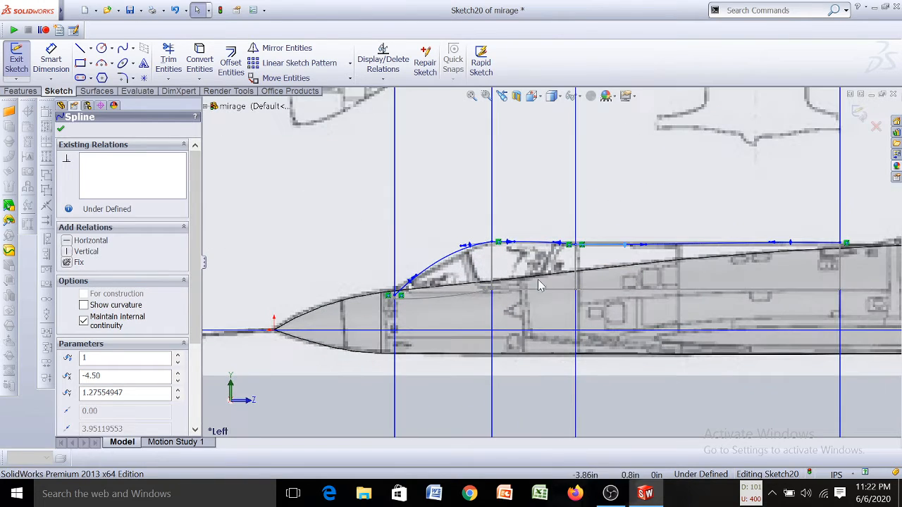
mouse_move(624, 315)
middle_mouse_down()
mouse_move(636, 314)
mouse_move(620, 315)
middle_mouse_up()
left_click_drag(557, 248, 558, 246)
scroll(575, 219, "down", 2)
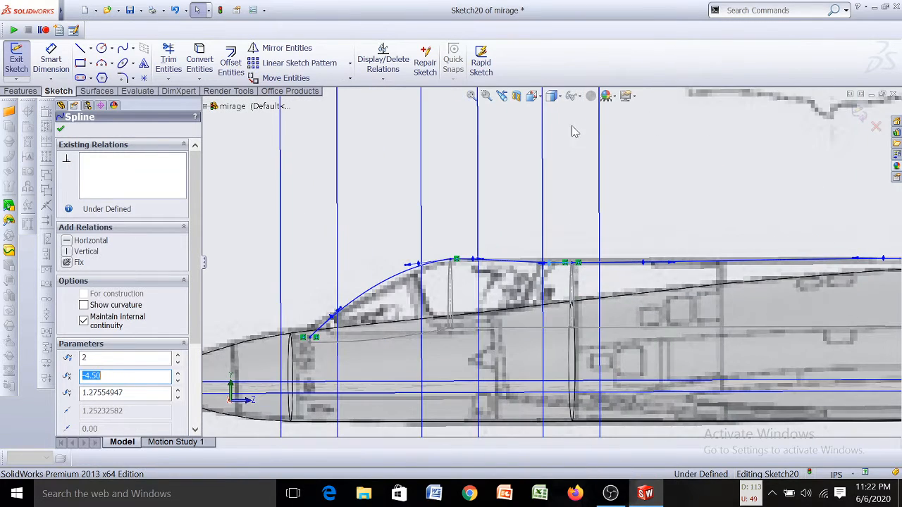
In the Left view, rebalance the front and rear tangents of the Plane7–Plane8 spline, lengthening the rear one for a smooth canopy top
left_click(533, 97)
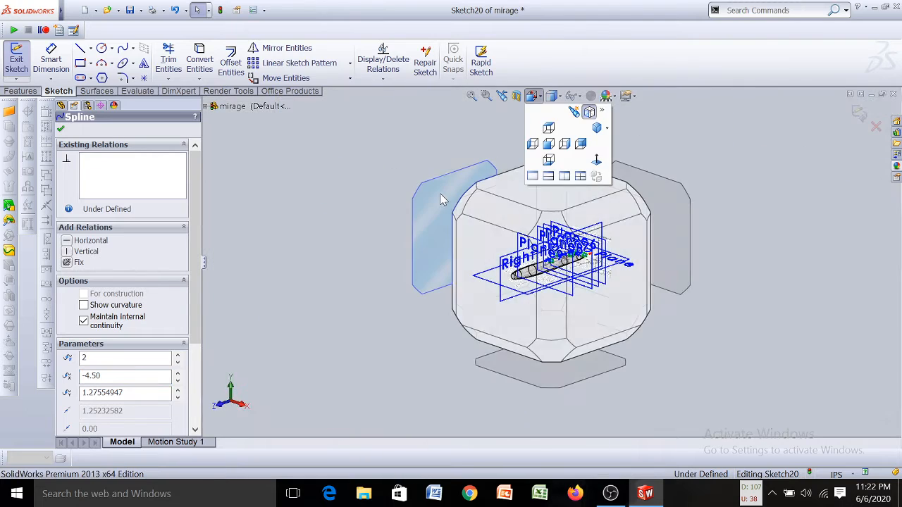
left_click(442, 199)
scroll(485, 260, "down", 6)
scroll(494, 262, "down", 4)
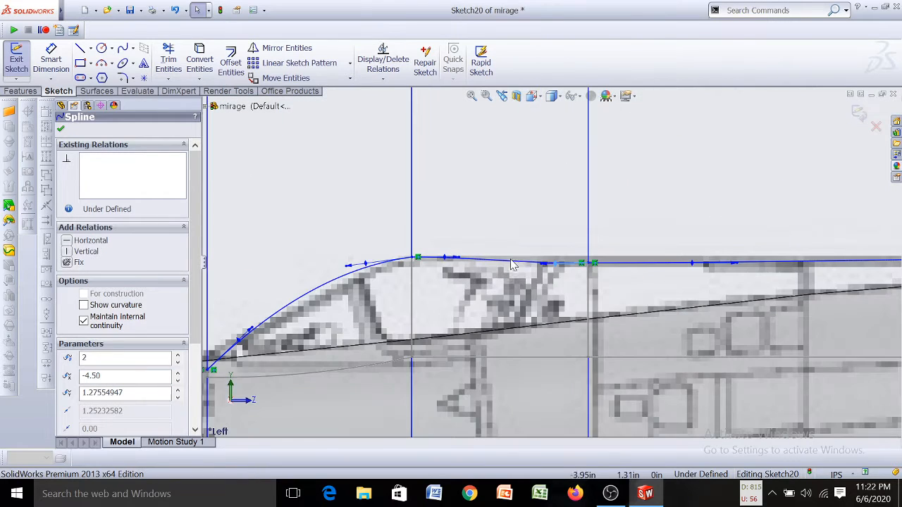
left_click_drag(557, 269, 557, 265)
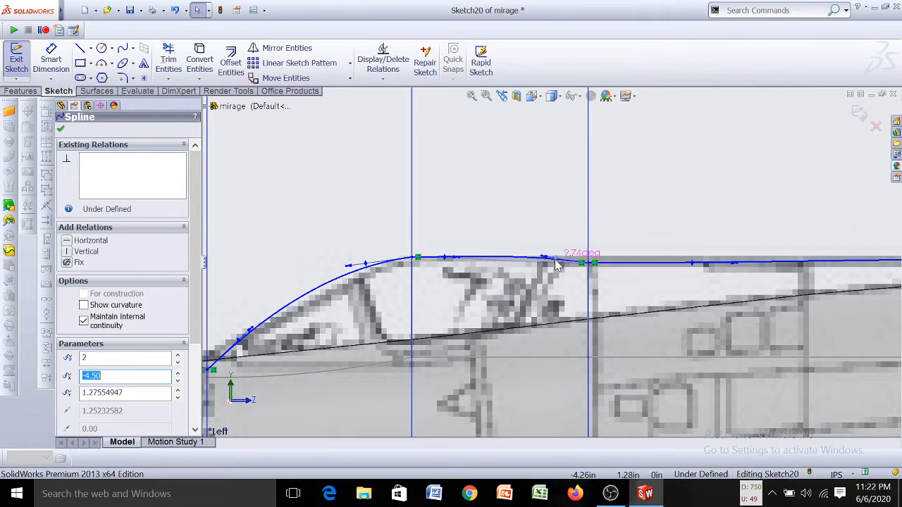
left_click_drag(445, 259, 447, 258)
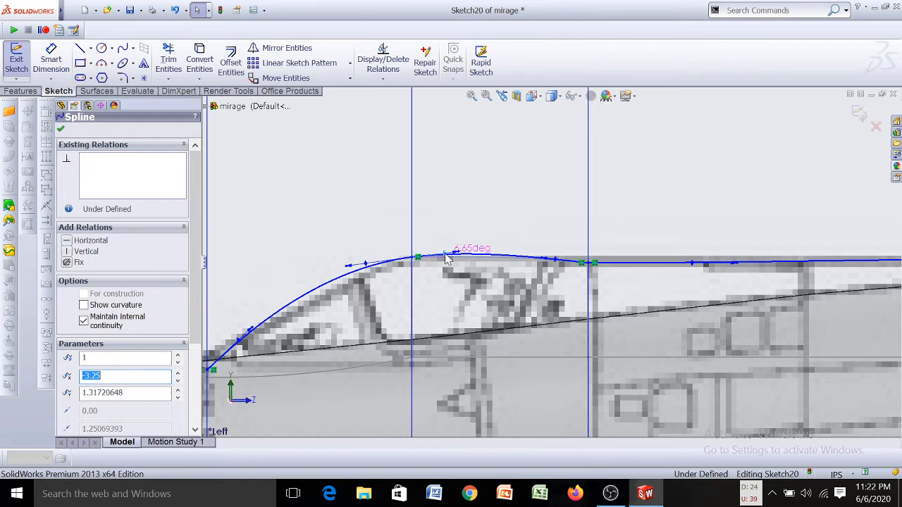
scroll(553, 266, "up", 2)
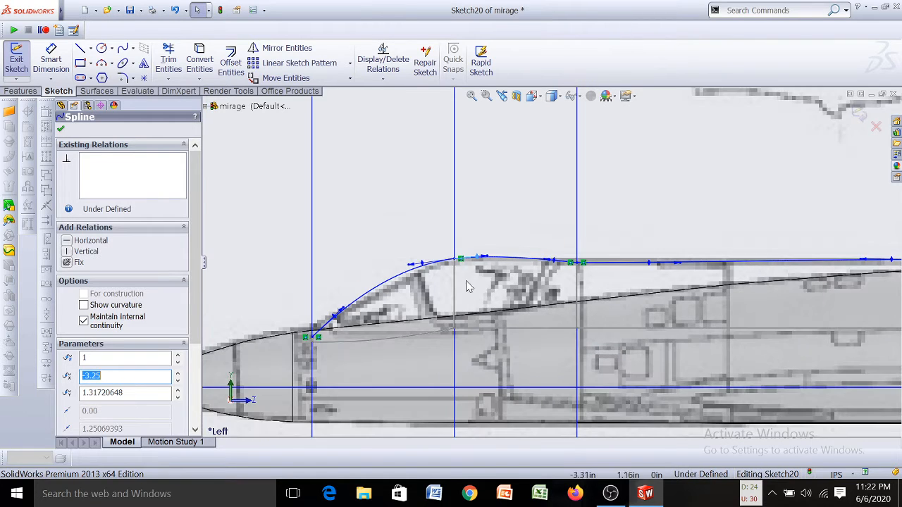
left_click(555, 265)
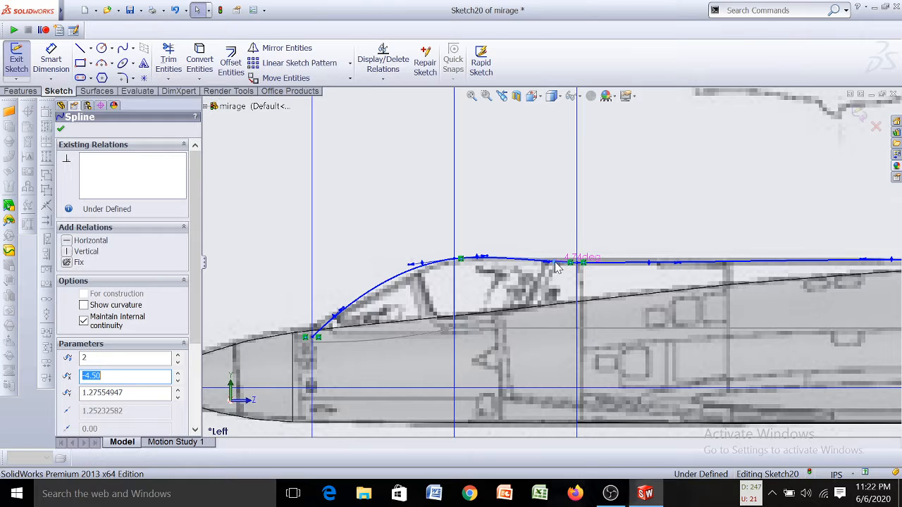
left_click_drag(548, 265, 531, 265)
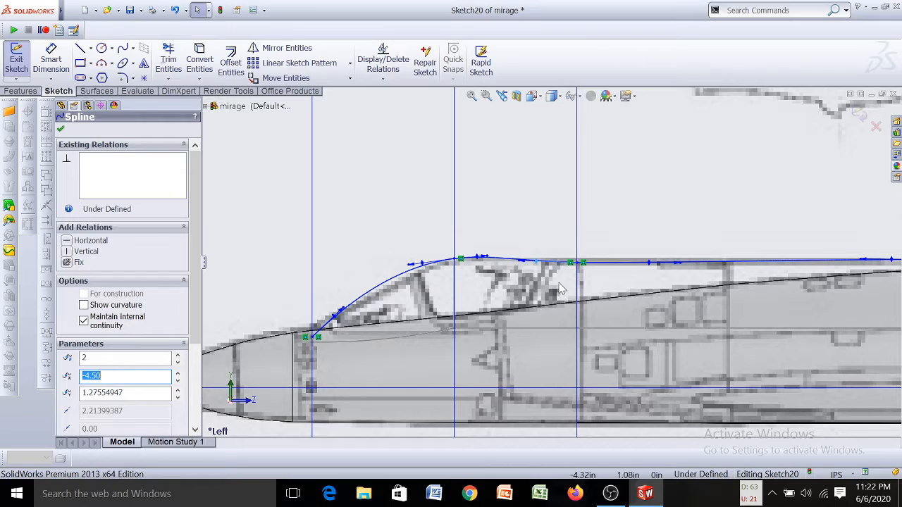
Accept the spline edits and exit the upper guide sketch with a rebuild
middle_click_drag(522, 288, 553, 300)
scroll(553, 300, "up", 3)
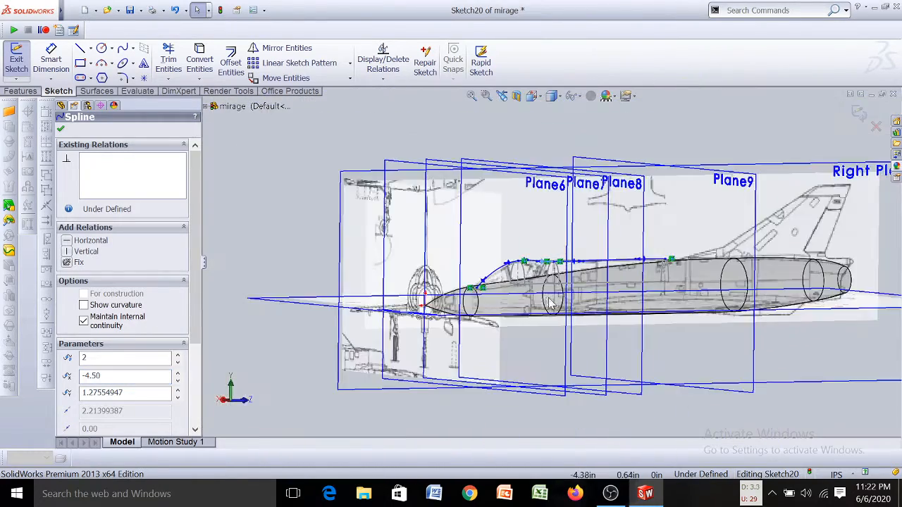
left_click(62, 131)
left_click(220, 11)
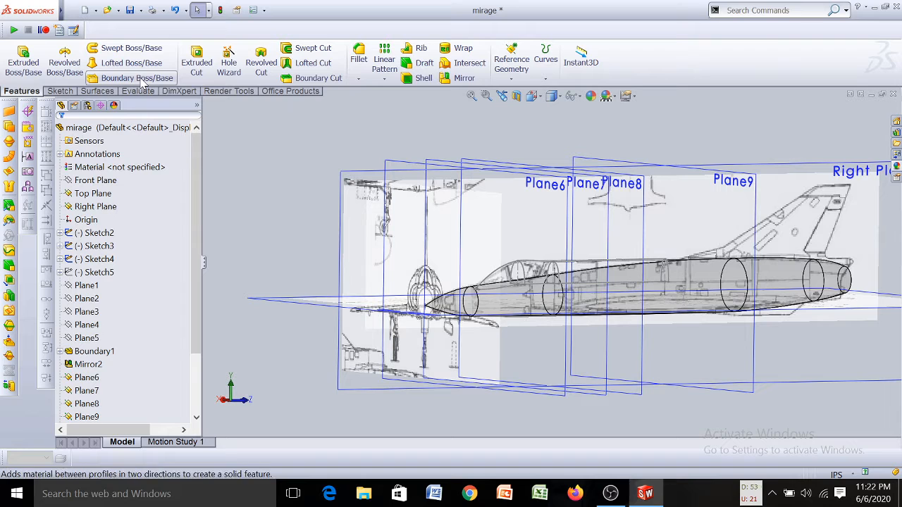
left_click(141, 80)
scroll(478, 254, "down", 10)
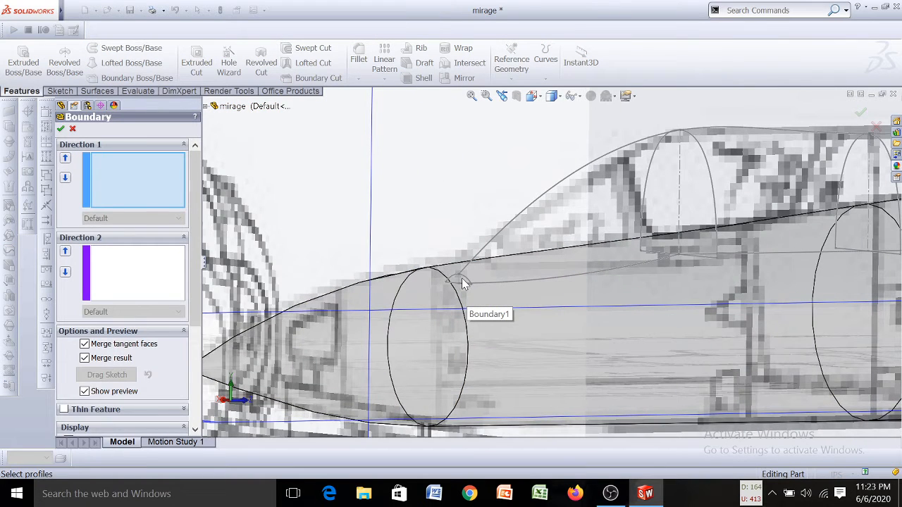
left_click(459, 283)
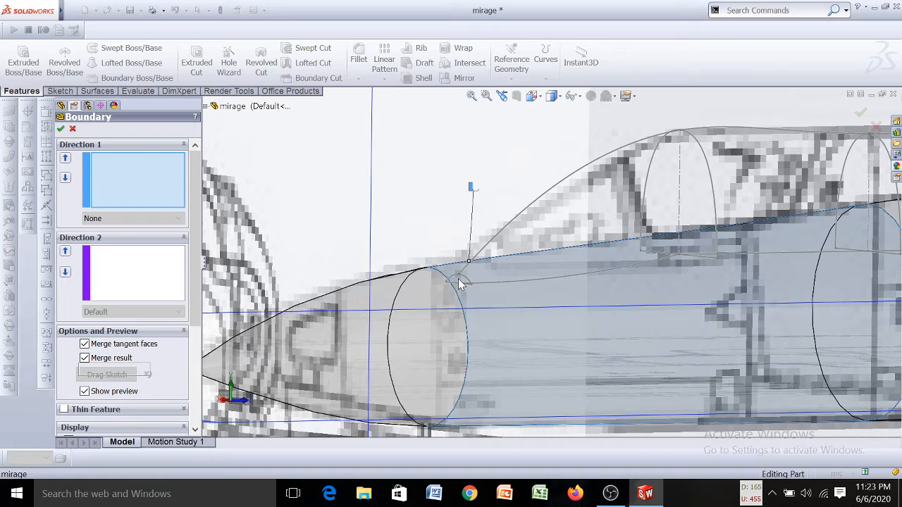
right_click(118, 169)
left_click(155, 176)
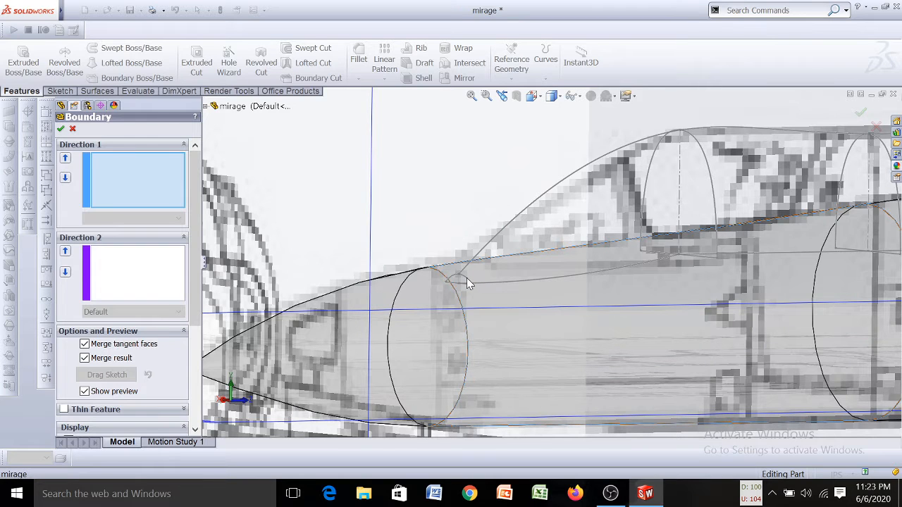
left_click(470, 283)
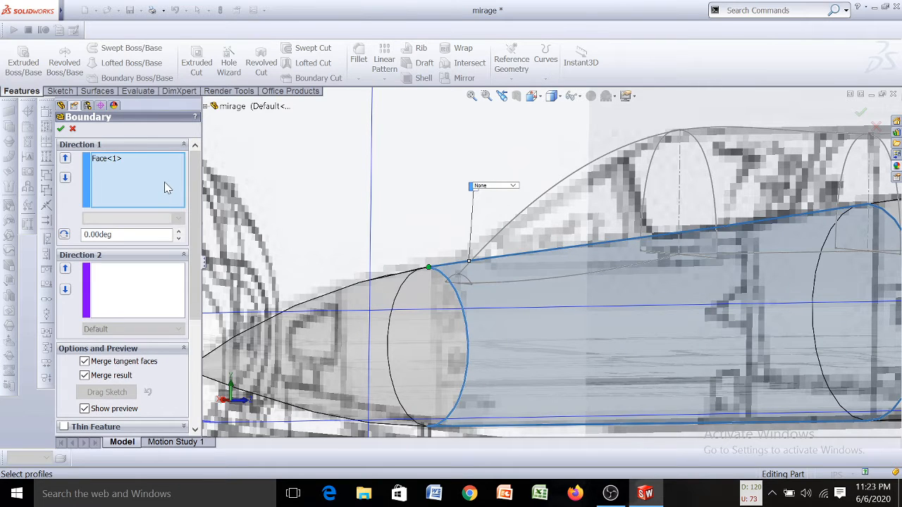
right_click(147, 171)
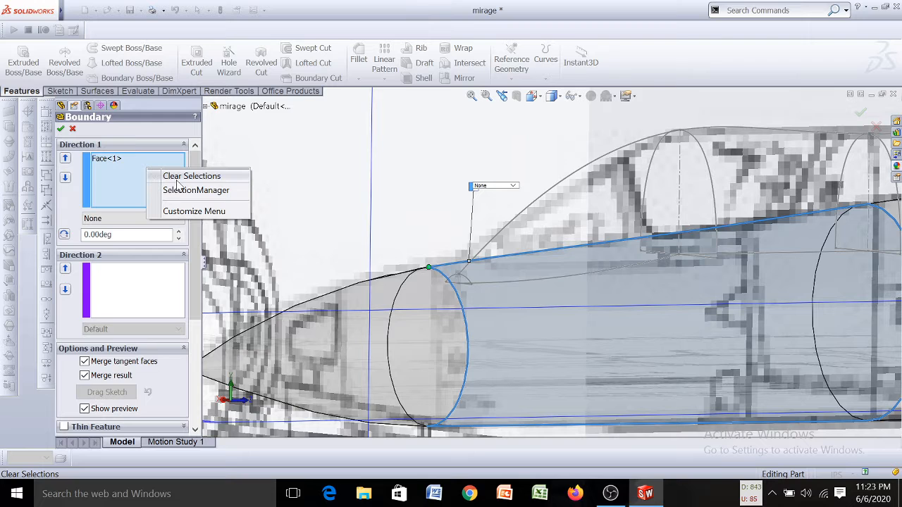
left_click(178, 178)
scroll(542, 289, "down", 5)
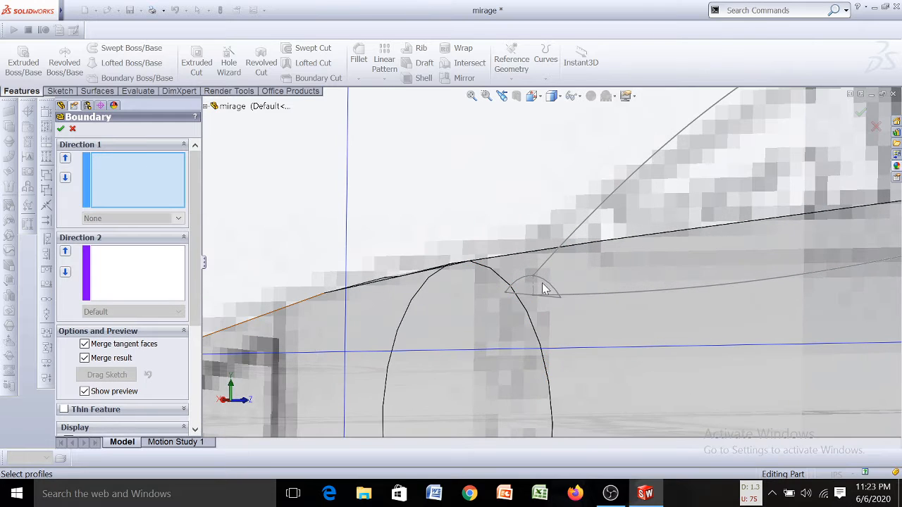
scroll(553, 288, "down", 1)
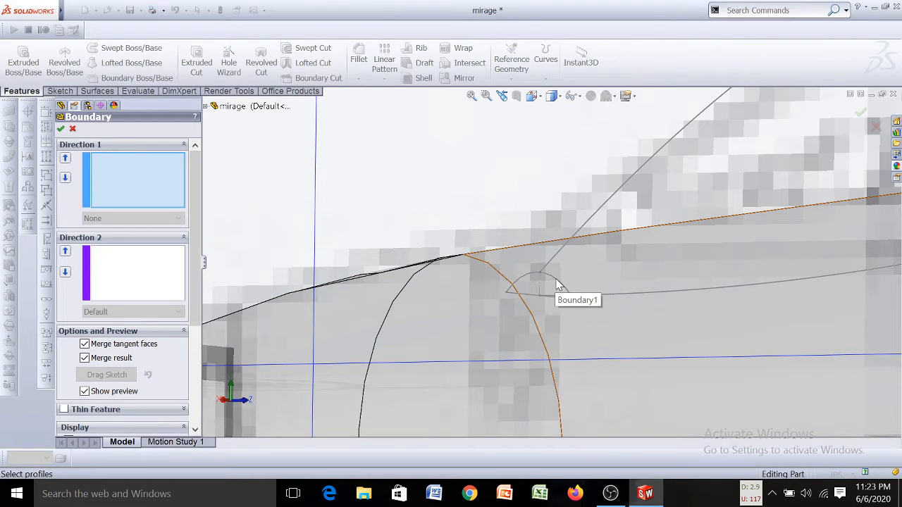
scroll(557, 285, "down", 1)
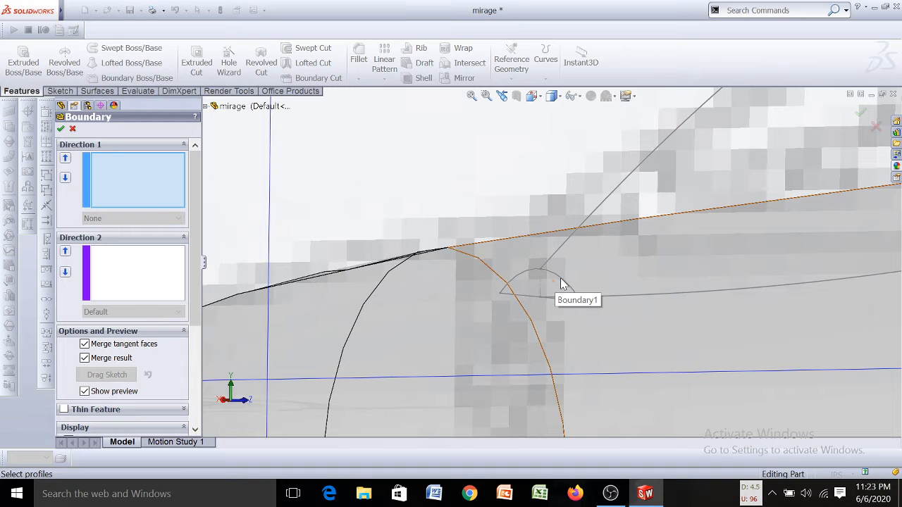
left_click(560, 278)
left_click(120, 188)
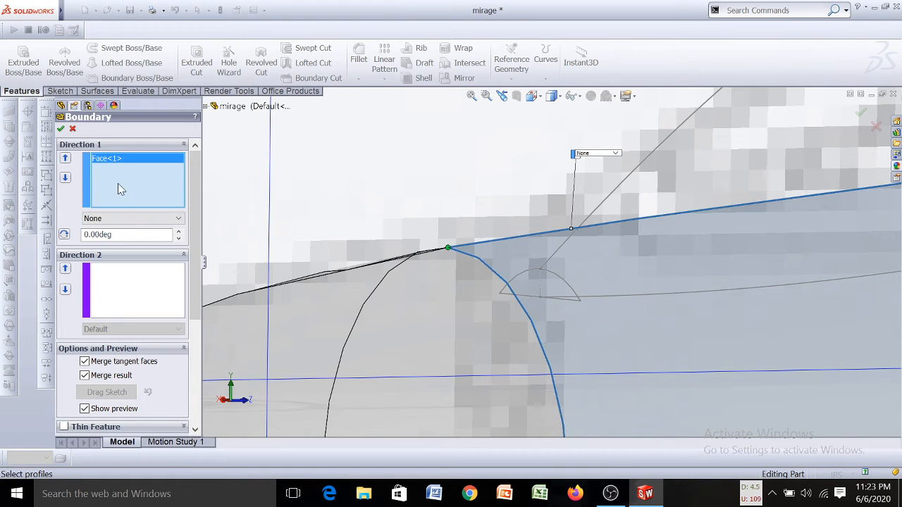
right_click(156, 197)
left_click(163, 193)
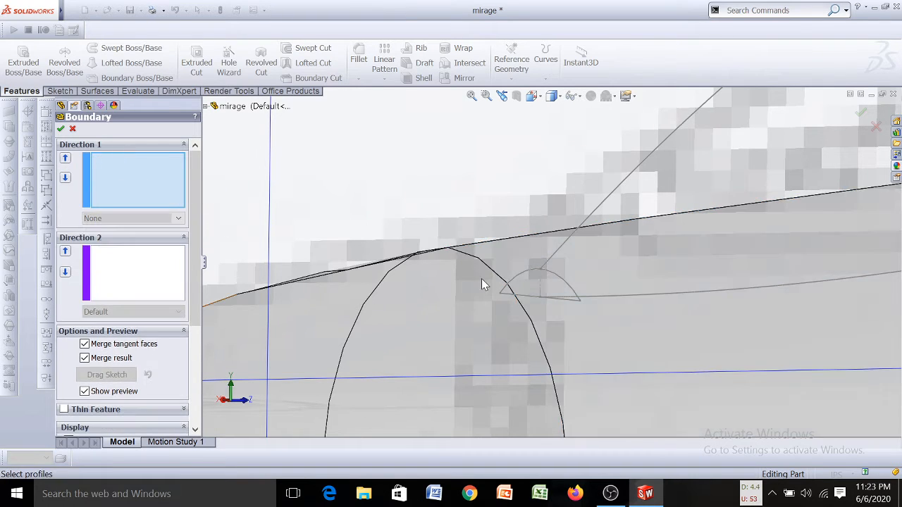
mouse_move(481, 279)
middle_mouse_down()
mouse_move(496, 282)
mouse_move(471, 288)
middle_mouse_up()
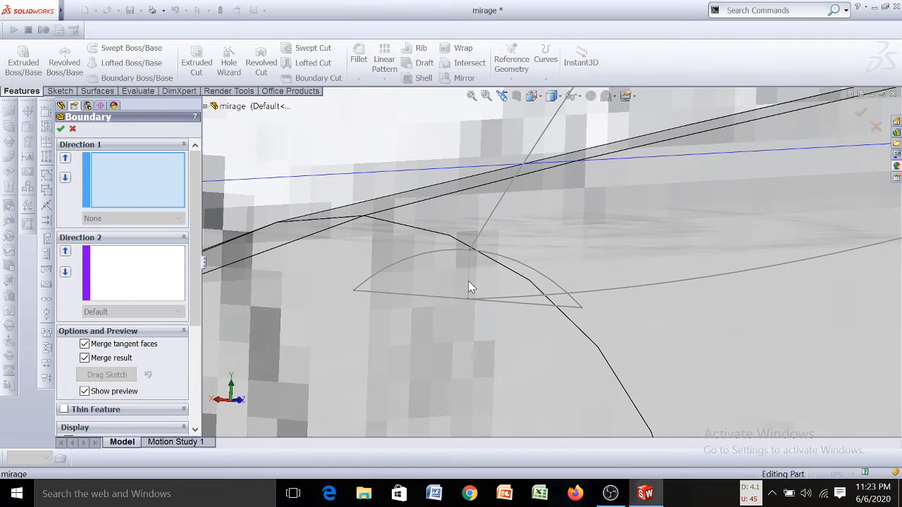
left_click(471, 287)
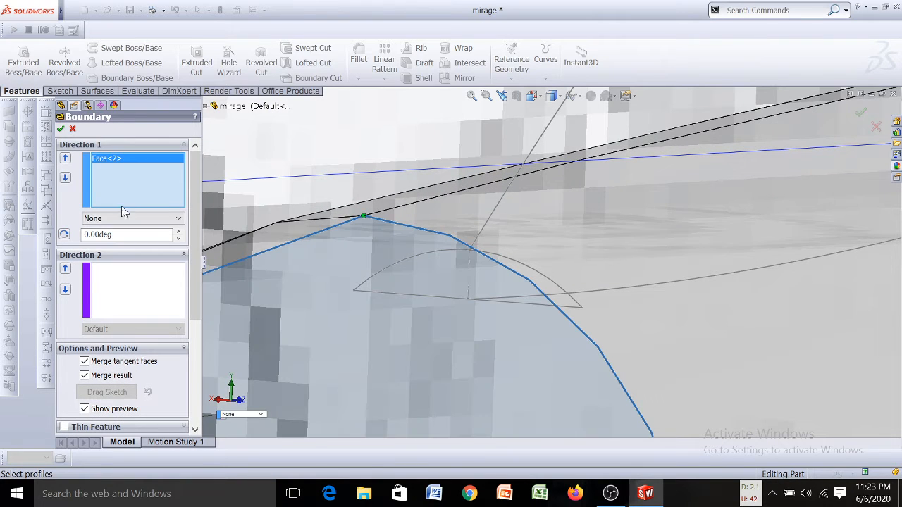
right_click(148, 189)
left_click(162, 189)
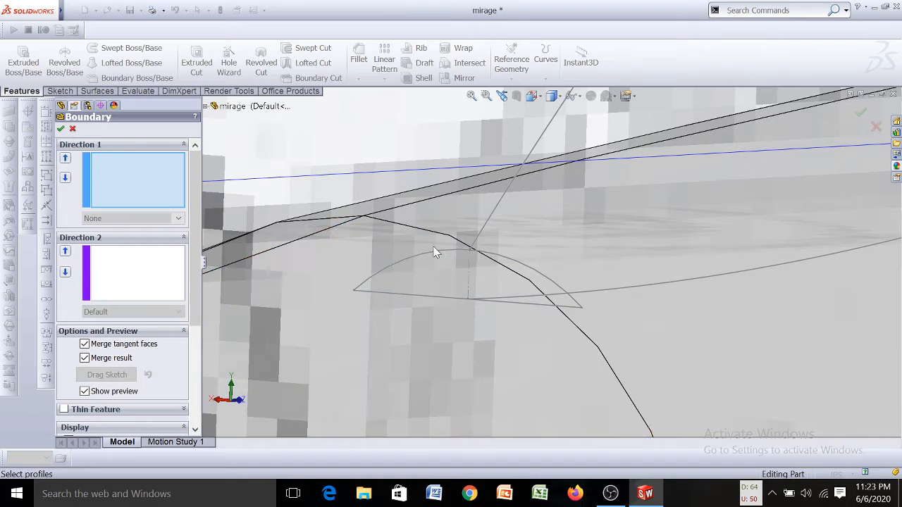
scroll(493, 256, "down", 4)
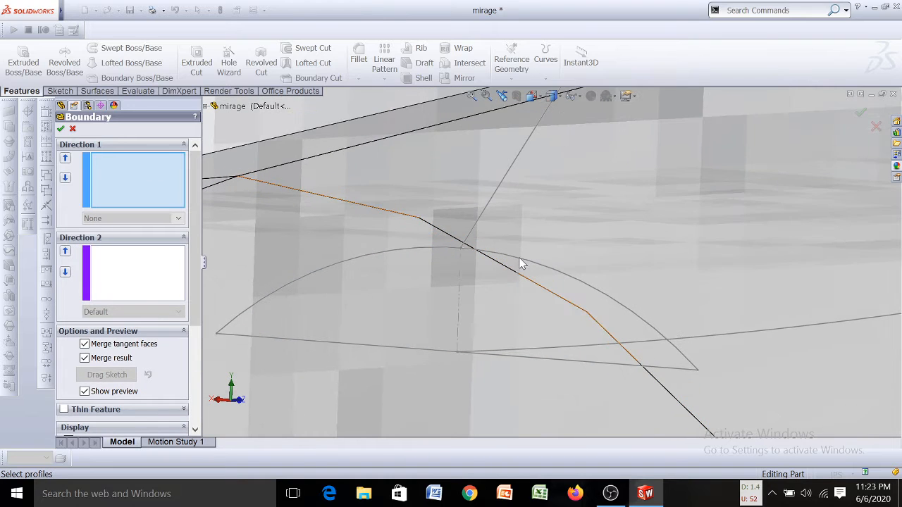
scroll(462, 257, "down", 2)
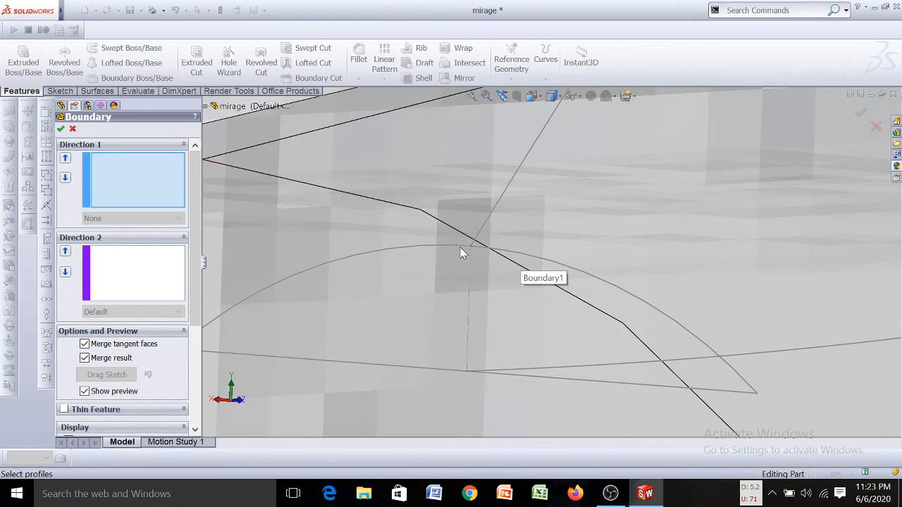
scroll(479, 253, "down", 3)
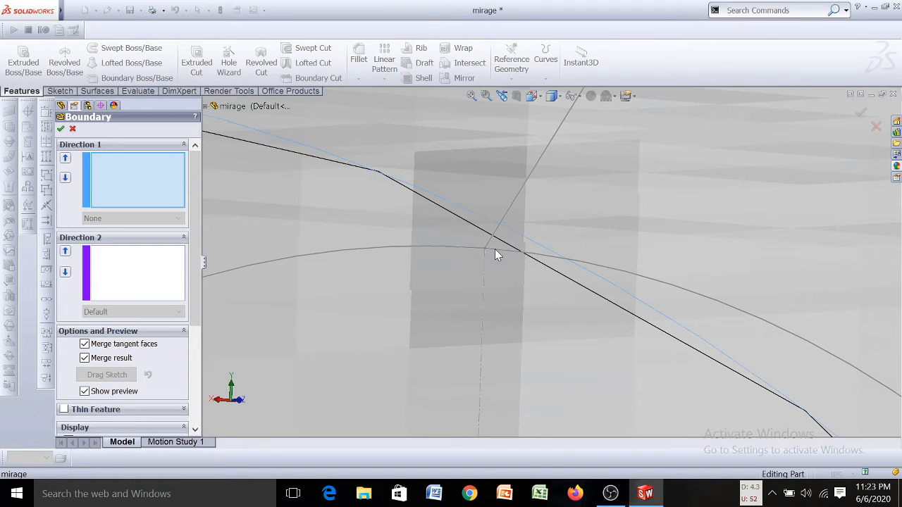
left_click(495, 250)
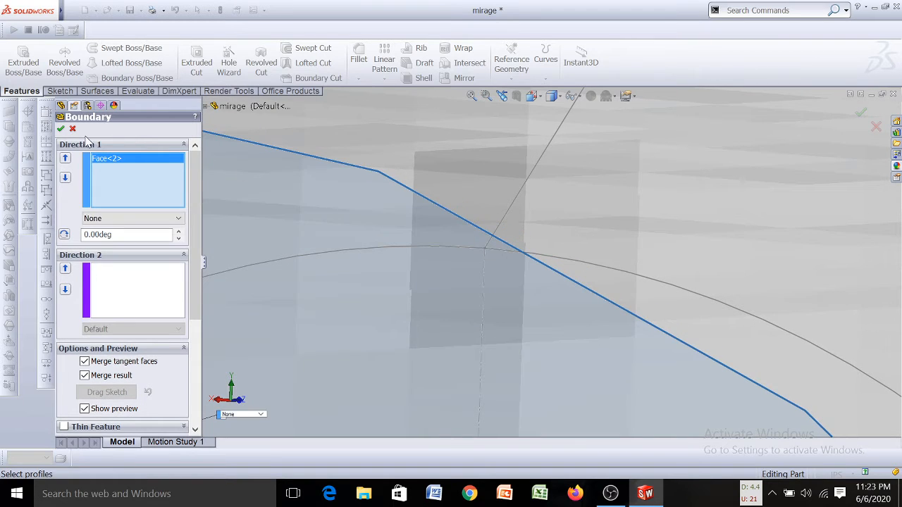
left_click(75, 129)
Hide the fuselage body Boundary1 so the canopy profile sketches can be picked
scroll(440, 209, "up", 6)
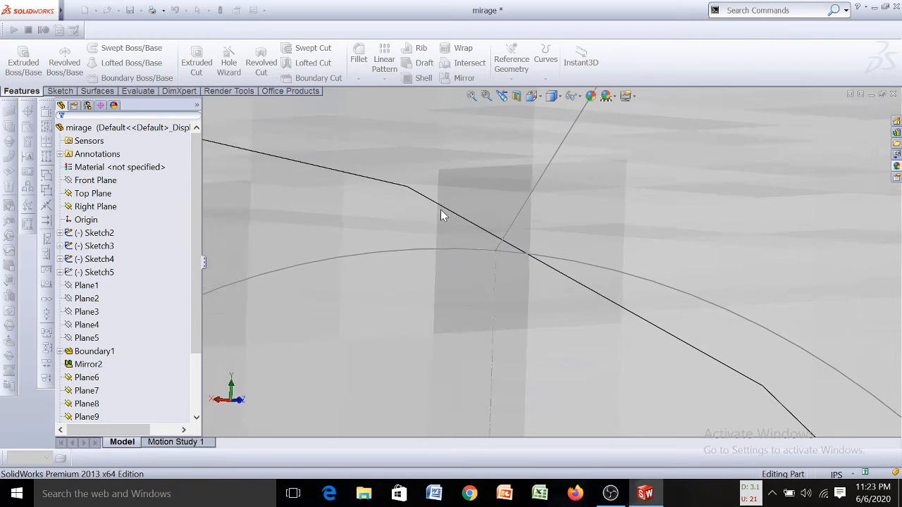
left_click(86, 286)
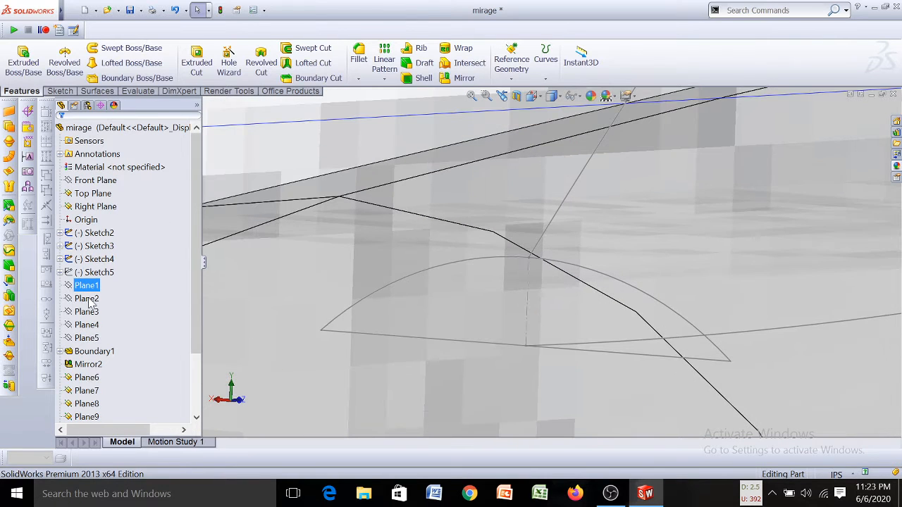
left_click(74, 351)
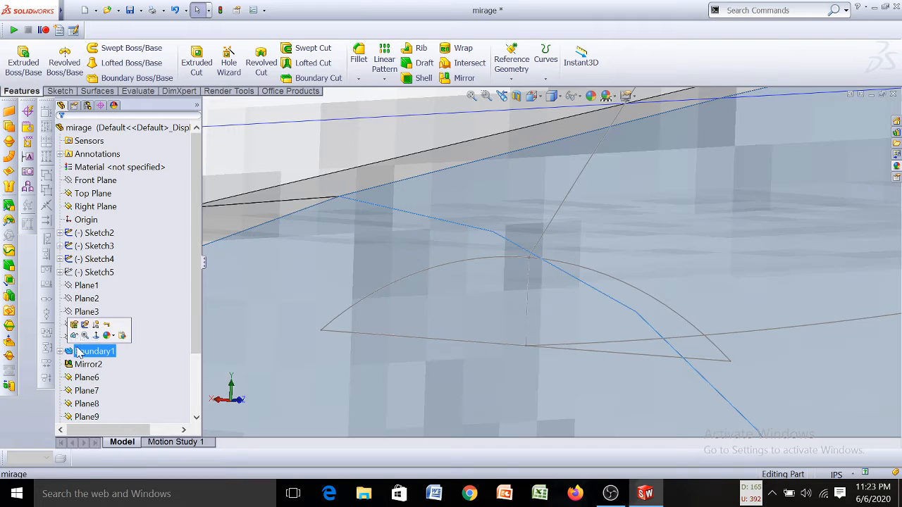
left_click(76, 337)
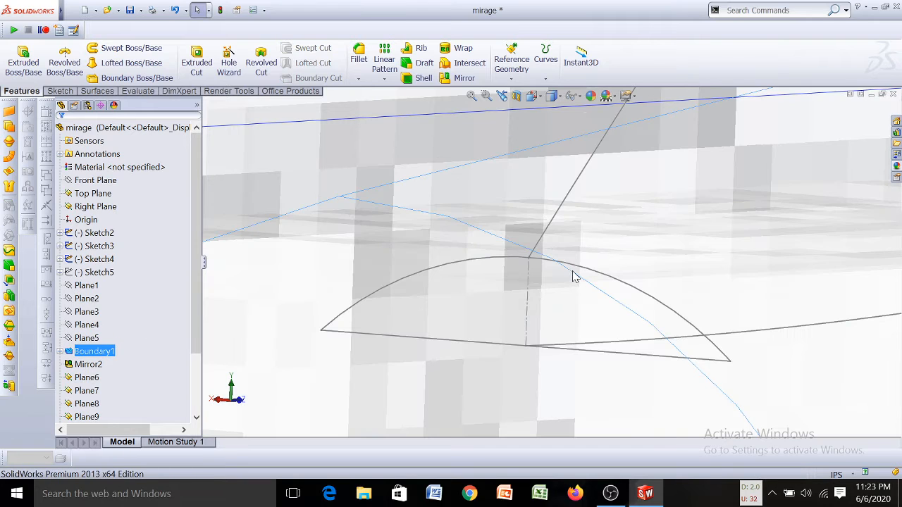
Start a Boundary Boss/Base and select the four canopy cross-section sketches from front to rear, Sketch15 to Sketch18, as Direction 1 profiles
left_click(123, 78)
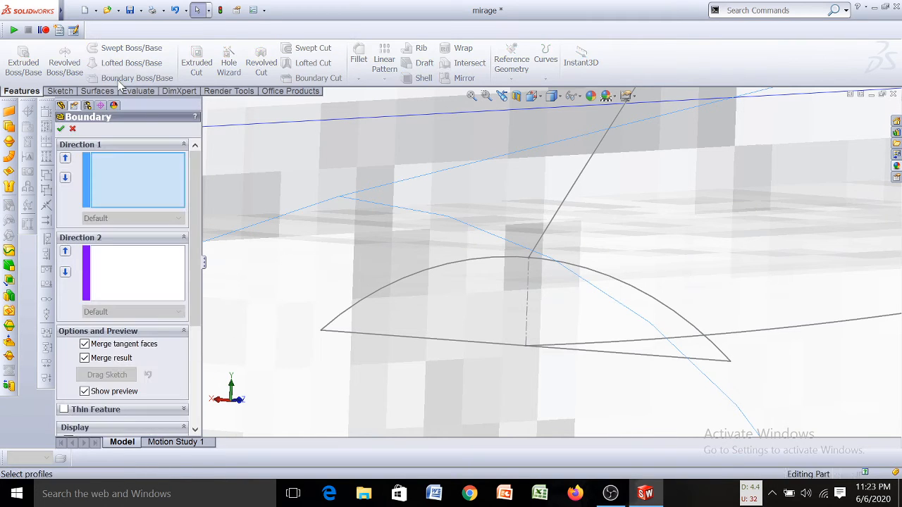
left_click(551, 263)
scroll(578, 250, "up", 5)
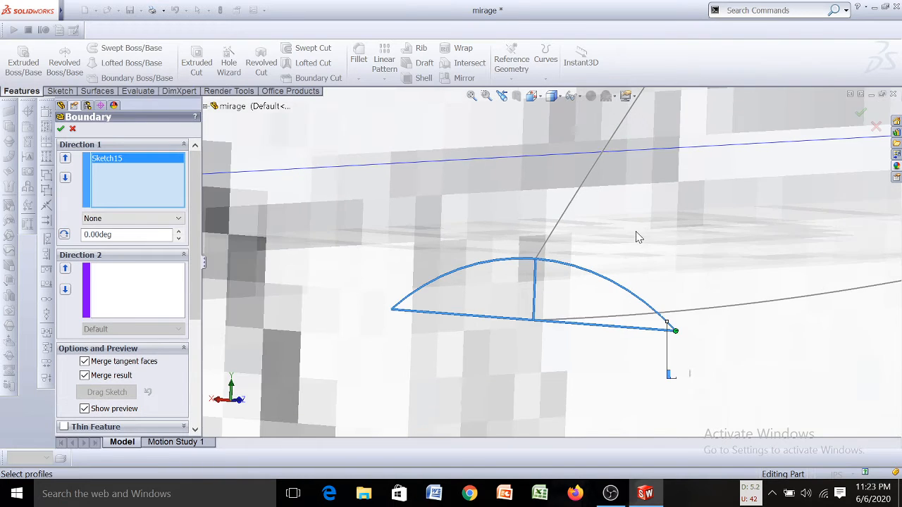
scroll(642, 232, "up", 5)
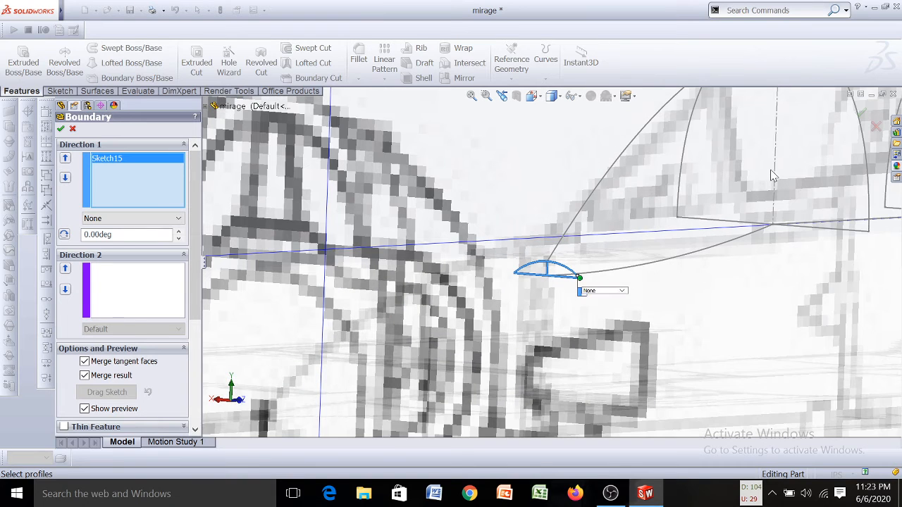
scroll(773, 175, "up", 1)
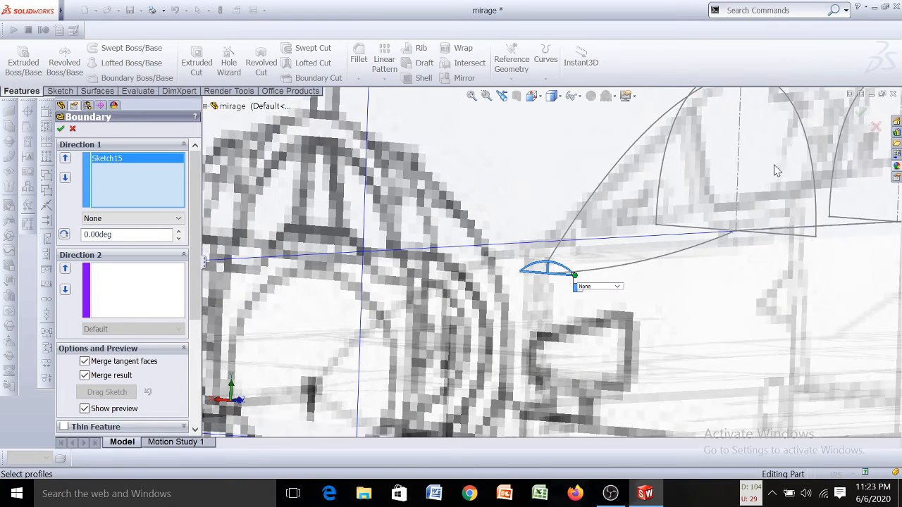
left_click(805, 135)
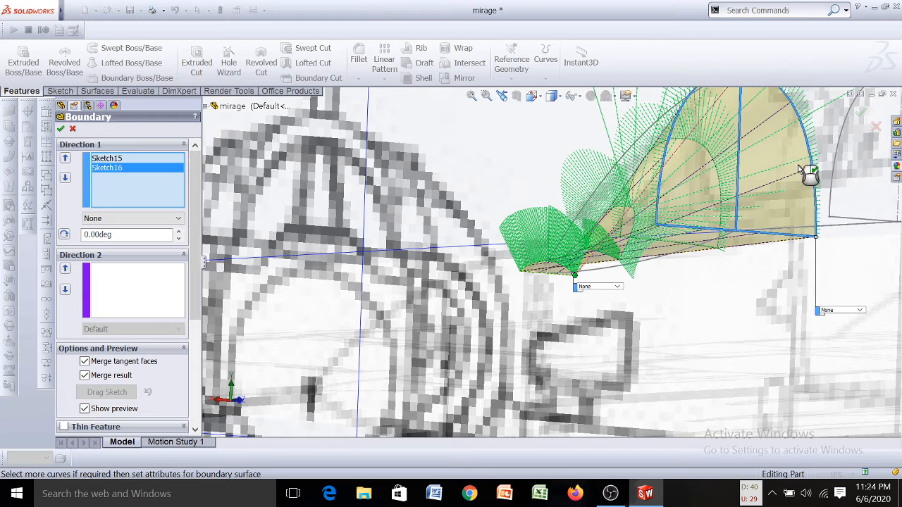
scroll(809, 177, "up", 2)
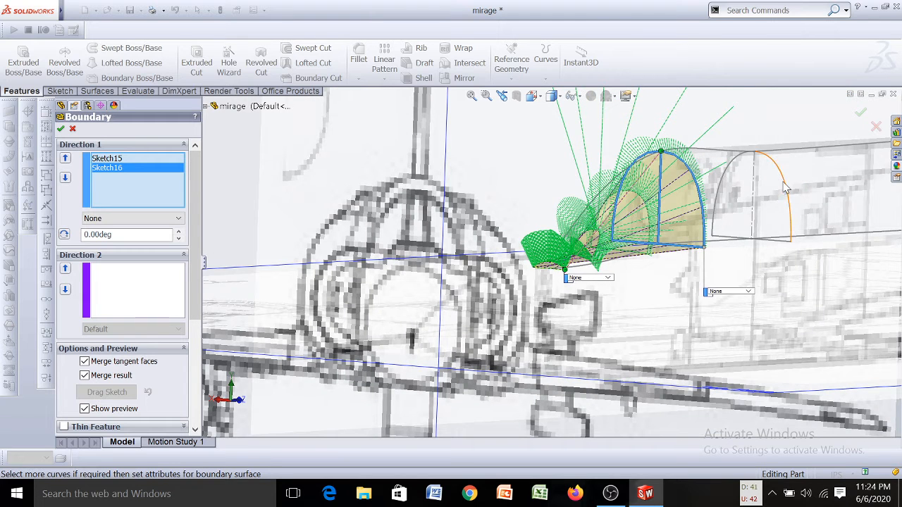
left_click(787, 189)
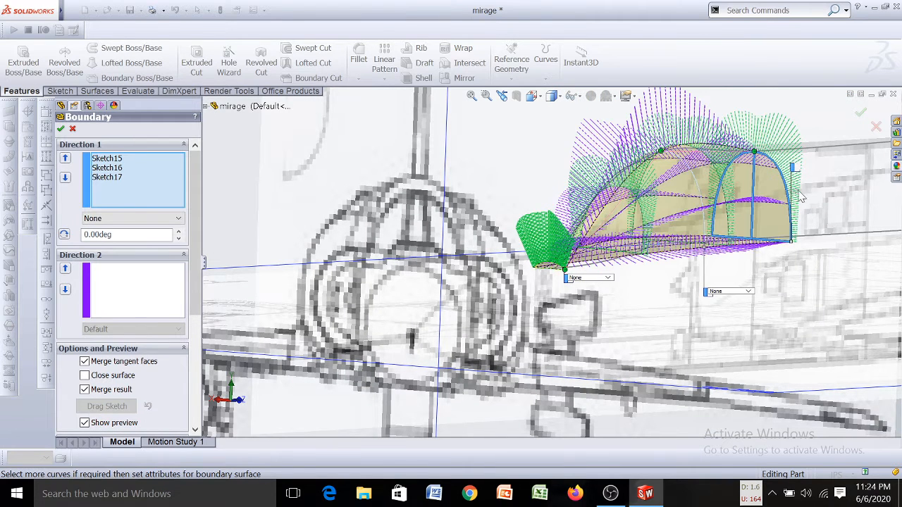
scroll(809, 204, "up", 2)
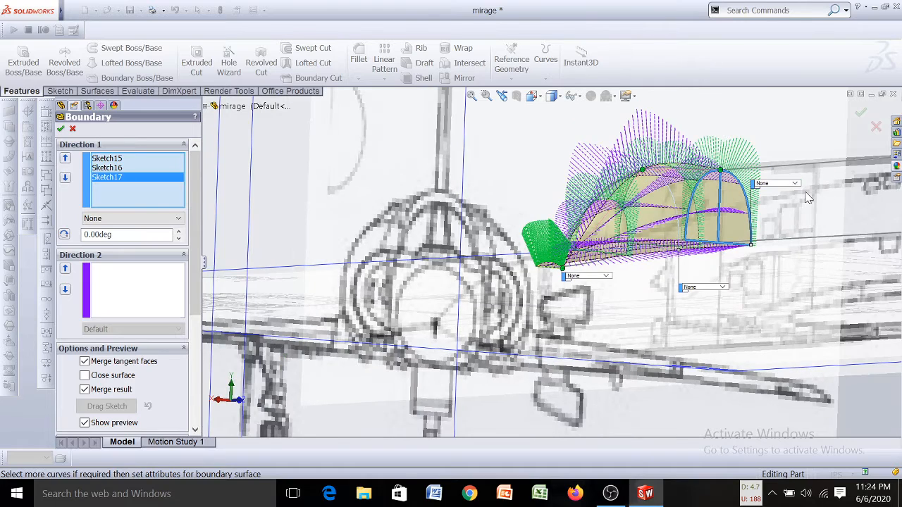
scroll(818, 212, "up", 3)
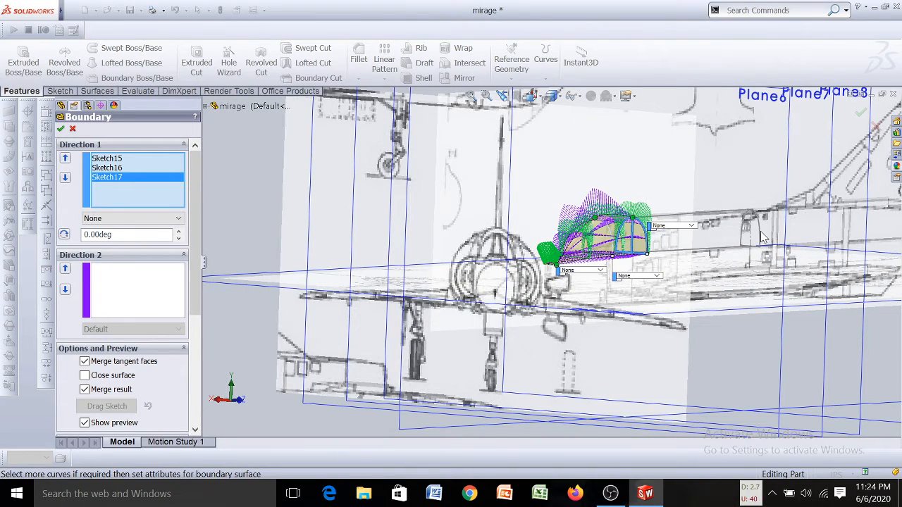
left_click(761, 239)
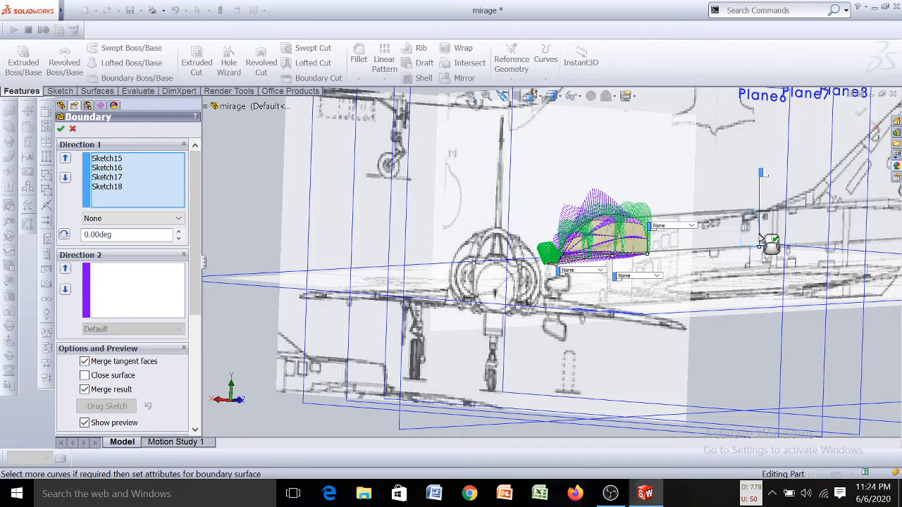
Add the upper and lower canopy guide sketches, Sketch20 and Sketch19, as Direction 2 curves and accept the boundary feature
left_click(120, 278)
scroll(620, 257, "down", 2)
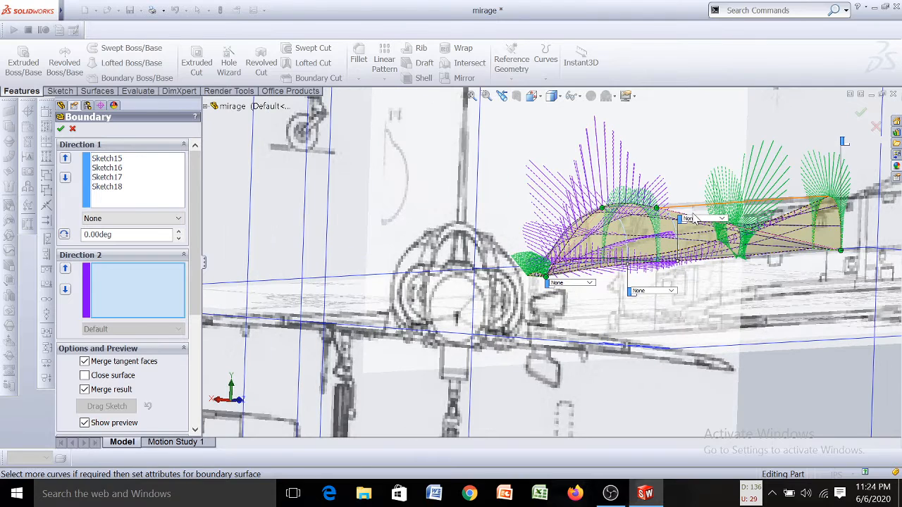
left_click(684, 211)
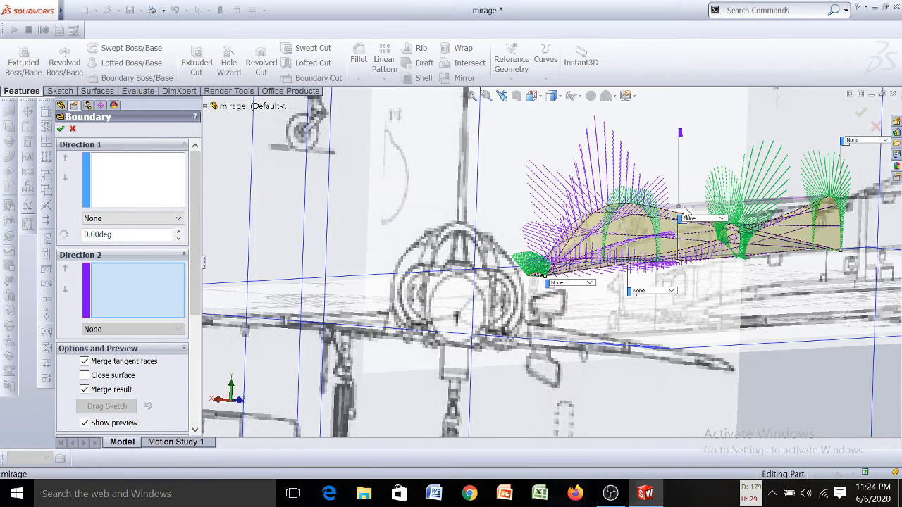
left_click(582, 273)
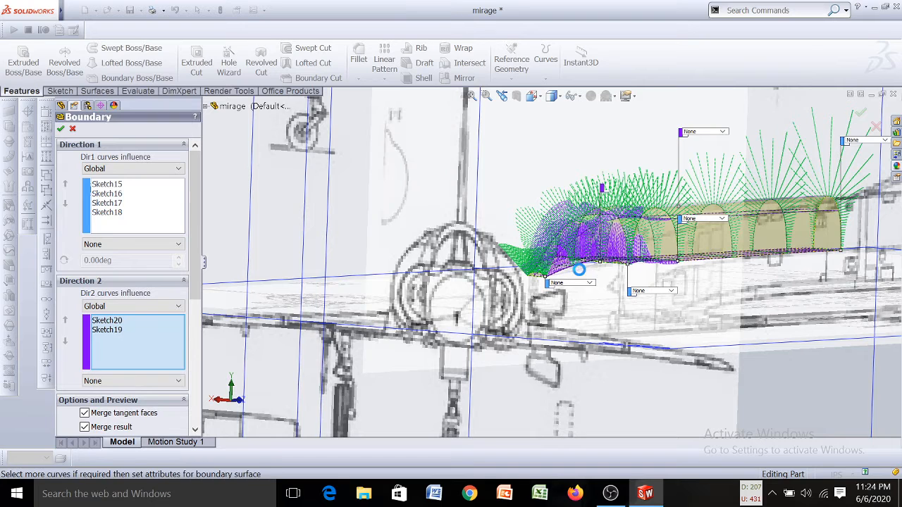
left_click(61, 132)
right_click(67, 127)
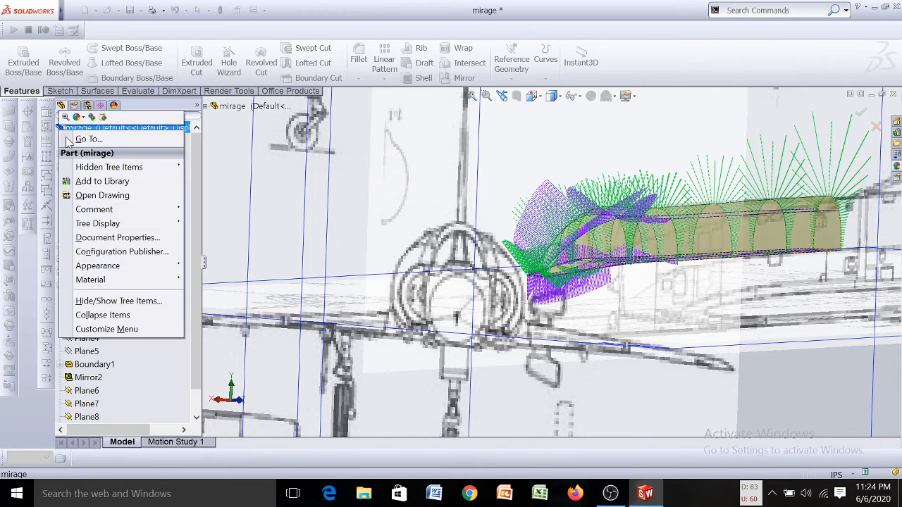
Show the hidden fuselage body Boundary1 again alongside the new canopy
left_click(230, 182)
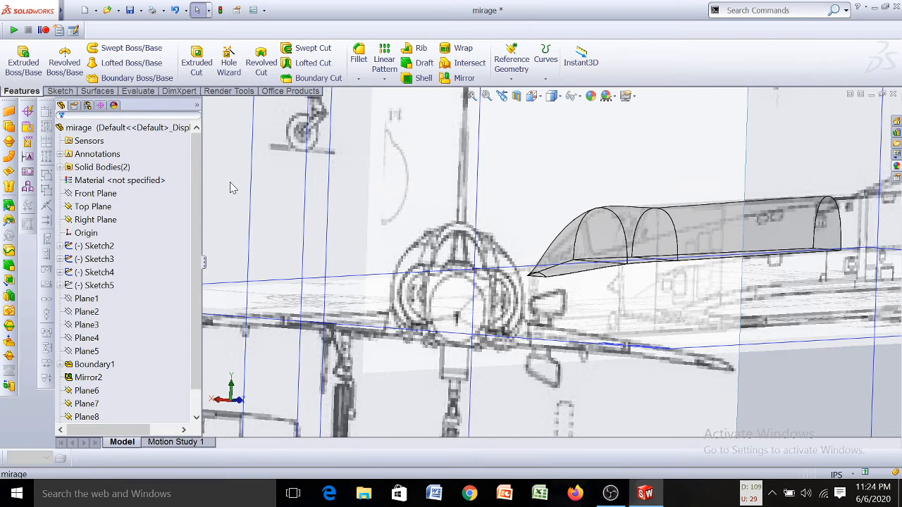
left_click(95, 285)
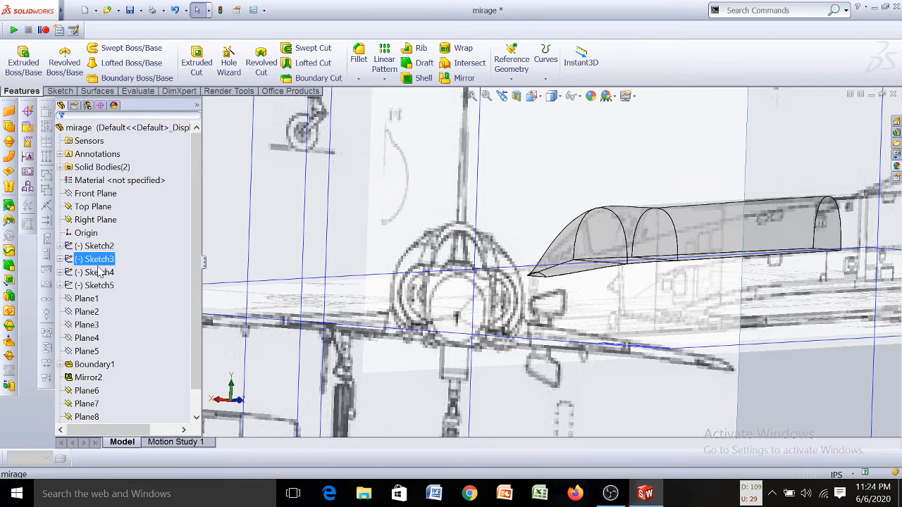
left_click(69, 366)
left_click(80, 348)
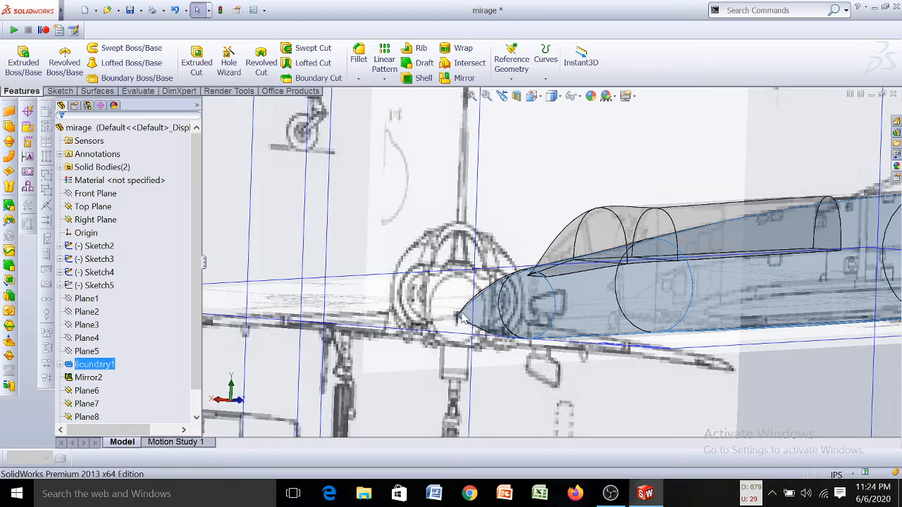
Remove the frosted glass appearance from the part so no appearance is assigned
scroll(461, 317, "up", 7)
middle_click_drag(674, 322, 613, 316)
middle_click_drag(518, 388, 552, 381)
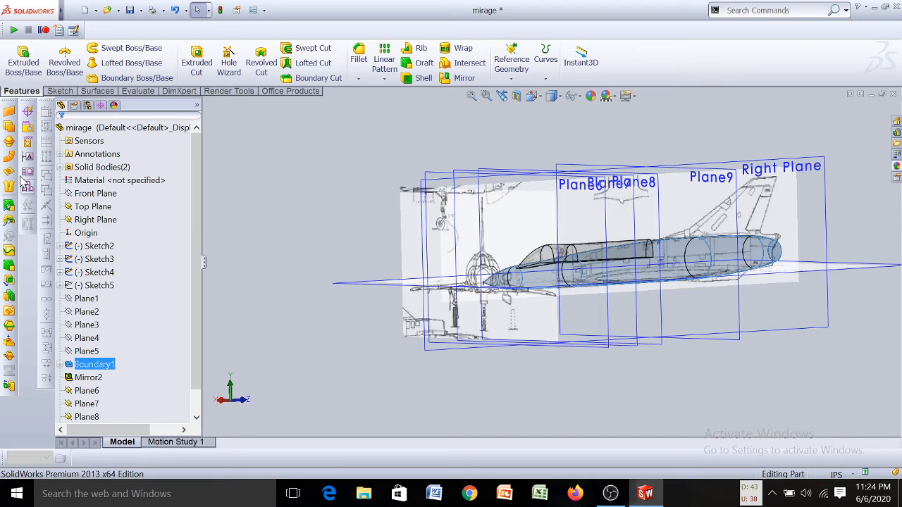
left_click(113, 105)
left_click(88, 161)
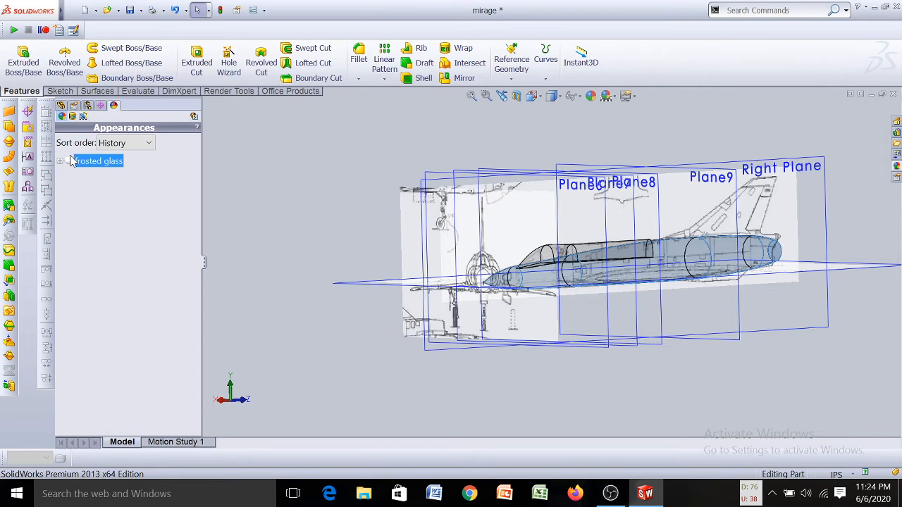
right_click(77, 159)
left_click(119, 207)
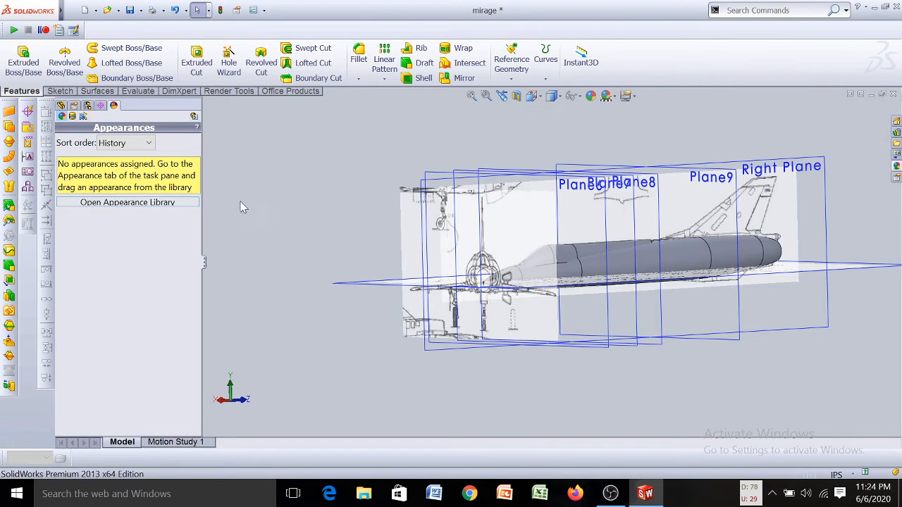
Close the mirage part and save all modified documents
middle_click_drag(287, 226, 439, 272)
scroll(542, 282, "down", 8)
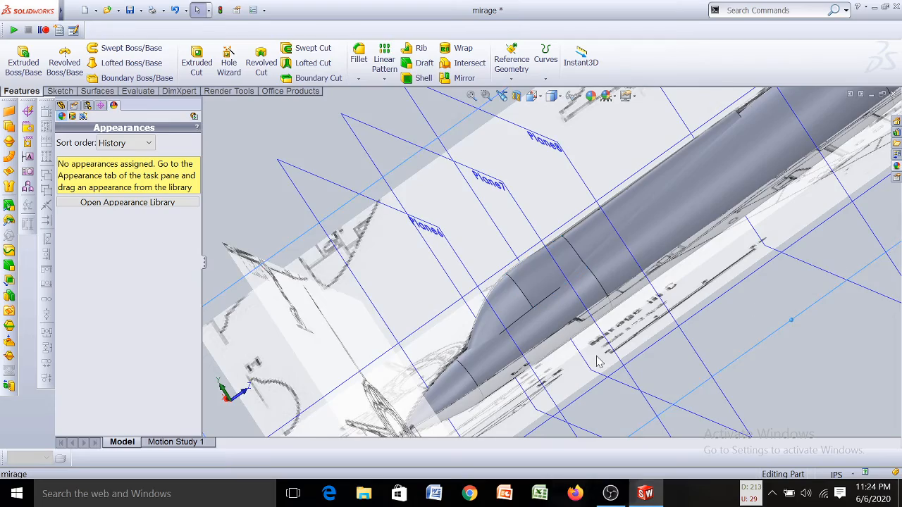
mouse_move(600, 363)
middle_mouse_down()
mouse_move(558, 359)
mouse_move(611, 274)
mouse_move(606, 250)
mouse_move(528, 324)
mouse_move(546, 416)
mouse_move(554, 317)
mouse_move(600, 318)
mouse_move(541, 323)
middle_mouse_up()
middle_click_drag(658, 309, 740, 319)
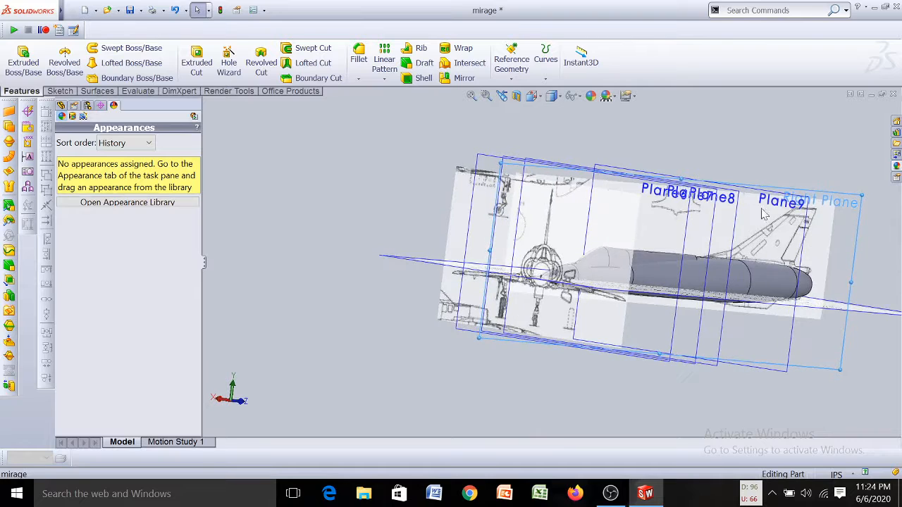
left_click(896, 7)
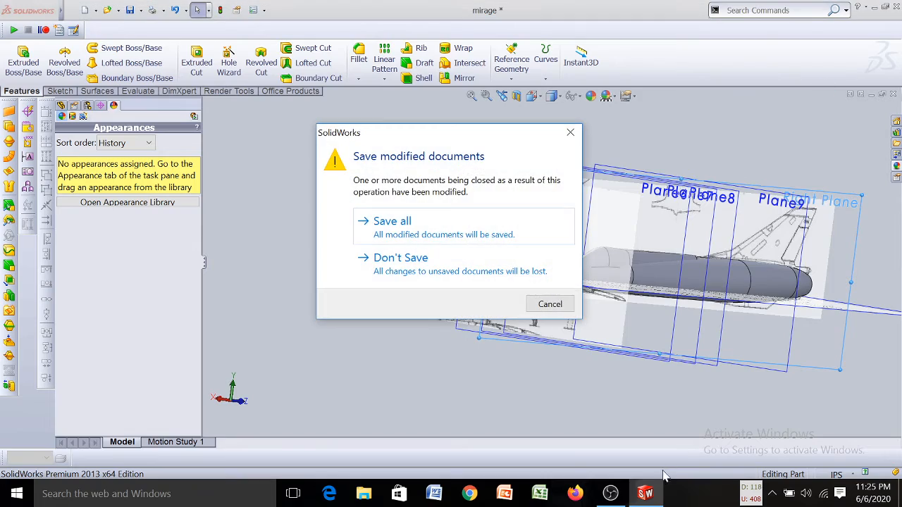
left_click(498, 240)
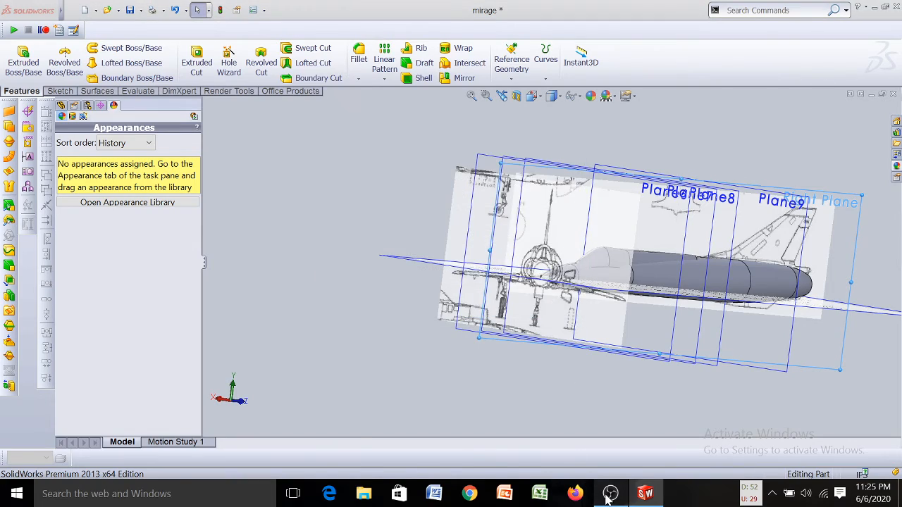